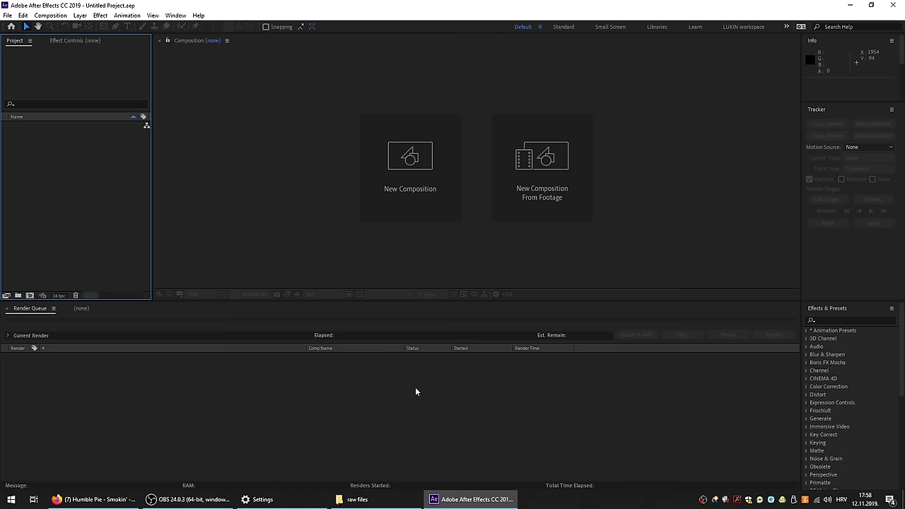
Drag all seven raw .mov passes from the raw files folder window into the Project panel.
click(357, 500)
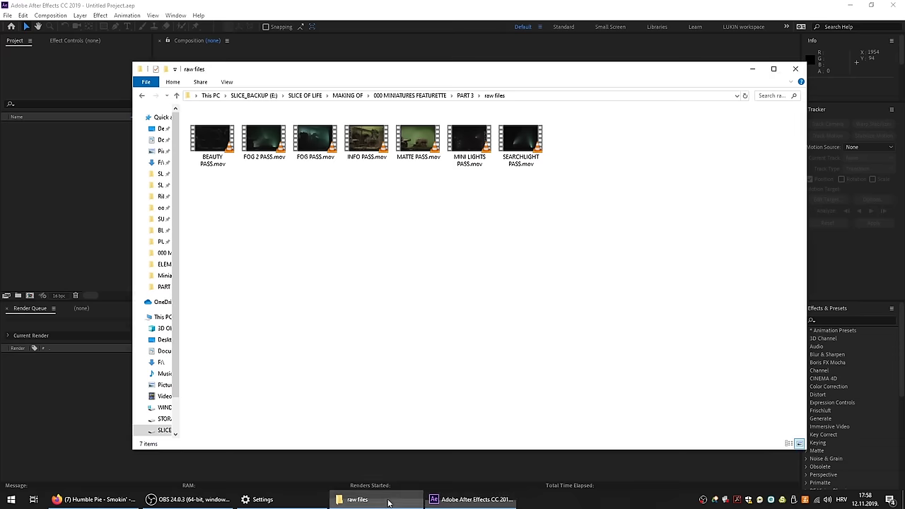
click(319, 4)
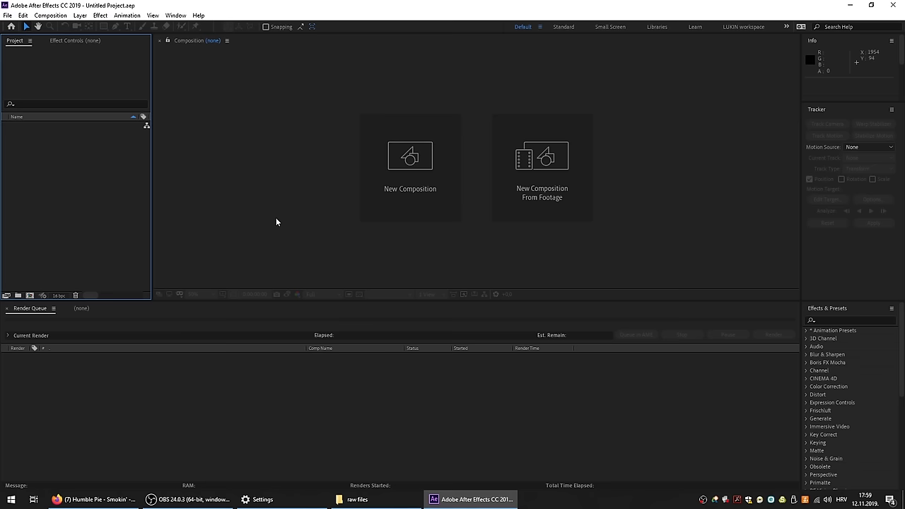
click(414, 499)
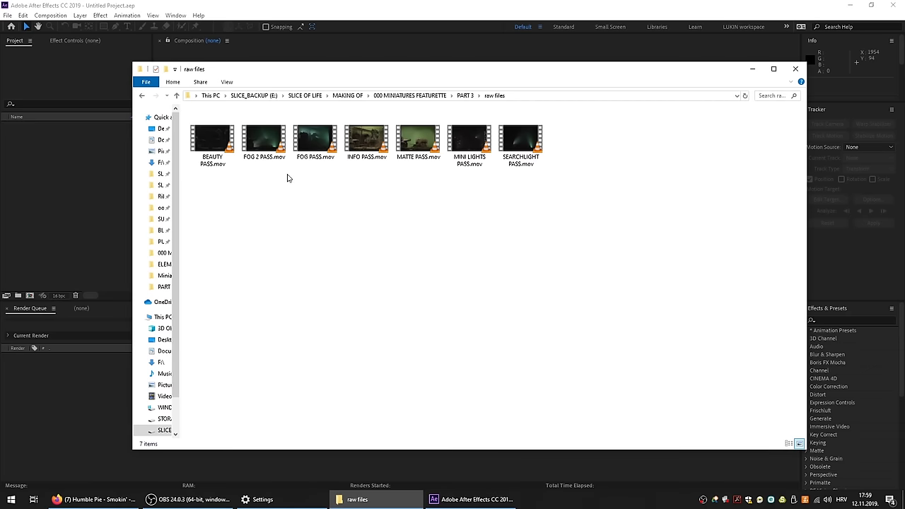
drag(355, 77, 362, 79)
drag(605, 242, 78, 174)
Create a new composition from INFO PASS.mov and enlarge the viewer.
click(59, 206)
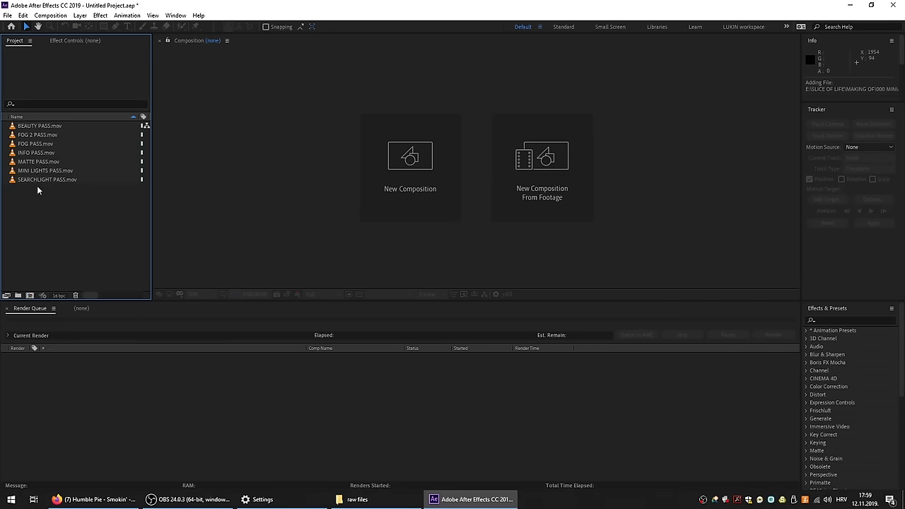
click(22, 153)
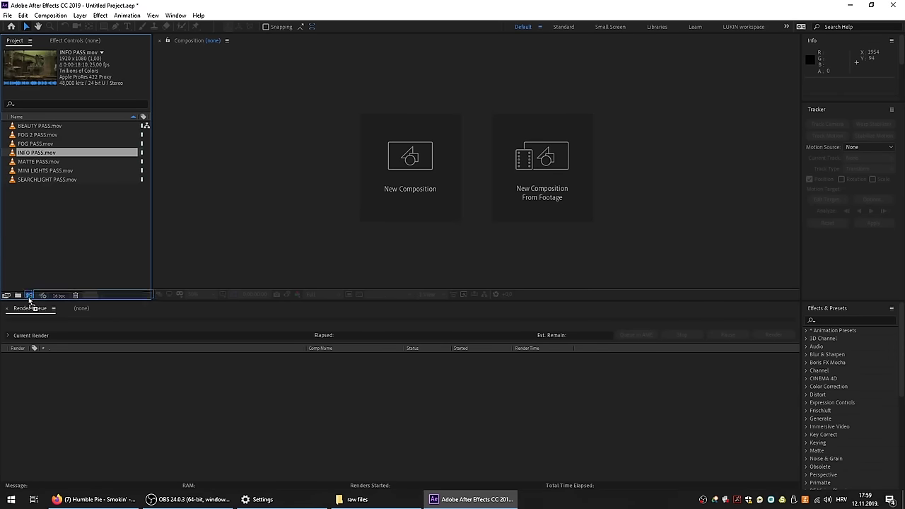
drag(29, 298, 29, 296)
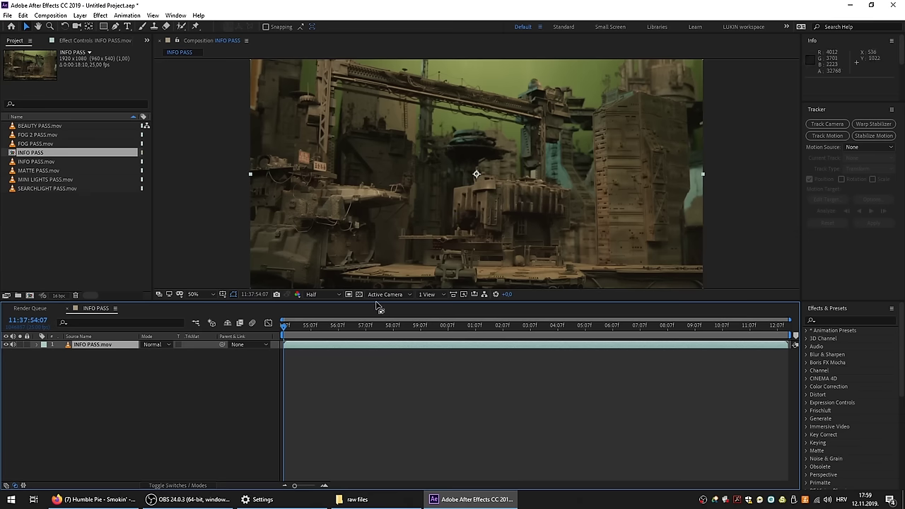
drag(380, 301, 380, 342)
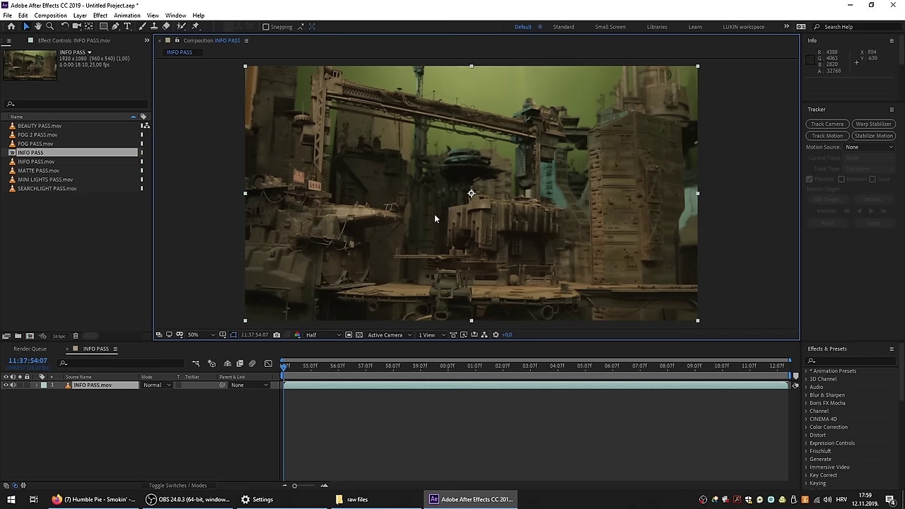
Rename the INFO PASS composition to FINAL SHOT and create a new project folder.
click(107, 287)
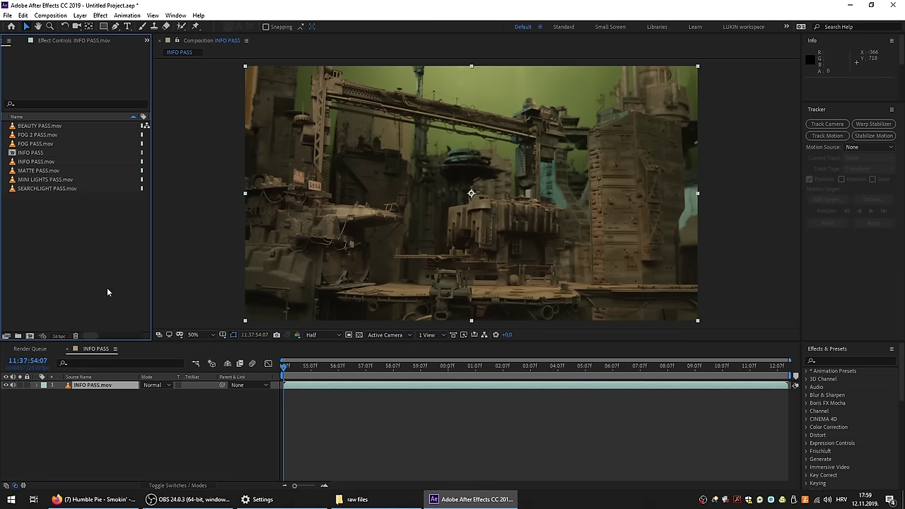
click(32, 155)
key(Return)
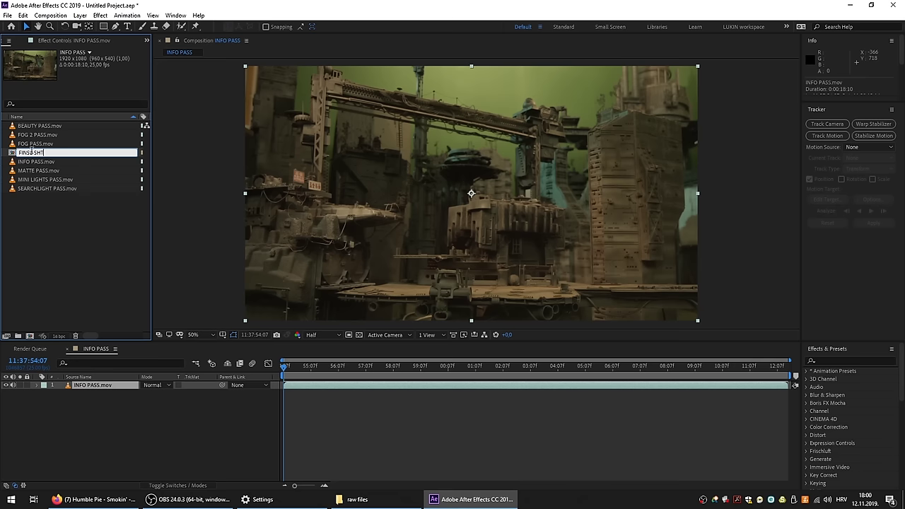
text(FINAL SHOT)
key(Return)
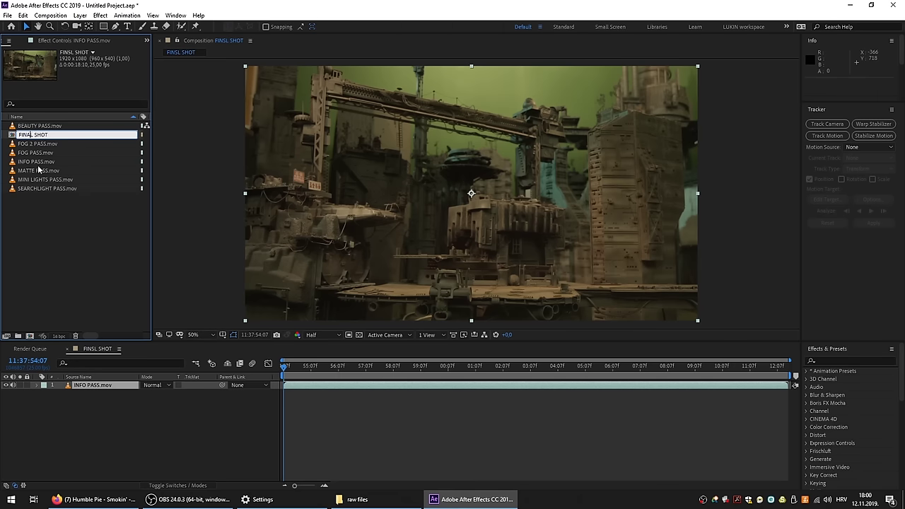
click(83, 262)
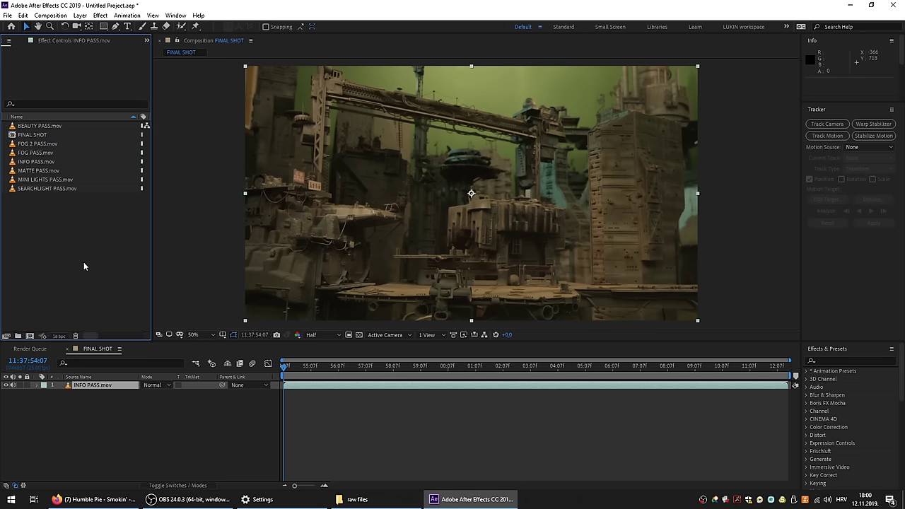
click(17, 336)
Name the folder RAW and move all the raw footage items into it.
text(RAW)
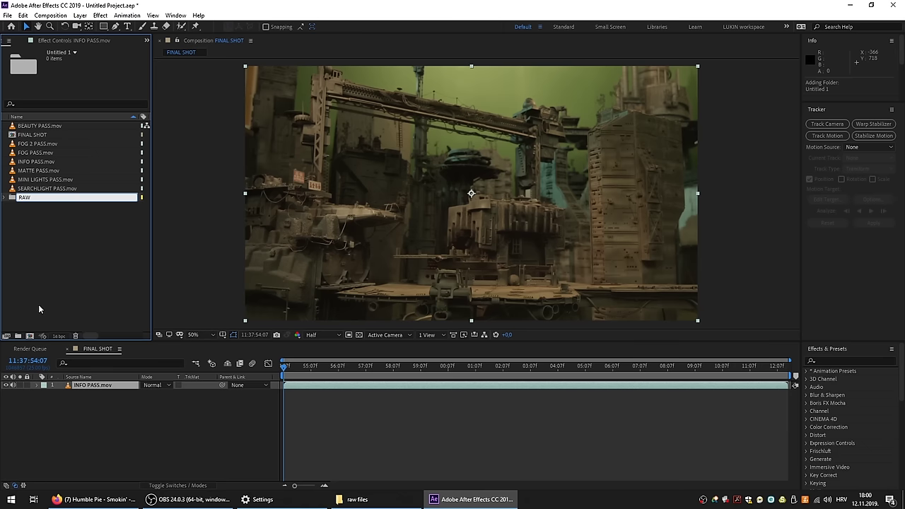
drag(38, 304, 39, 132)
drag(34, 173, 23, 189)
Add BEAUTY PASS as the top layer in Screen mode and inspect the blend up close.
drag(42, 144, 169, 401)
click(163, 391)
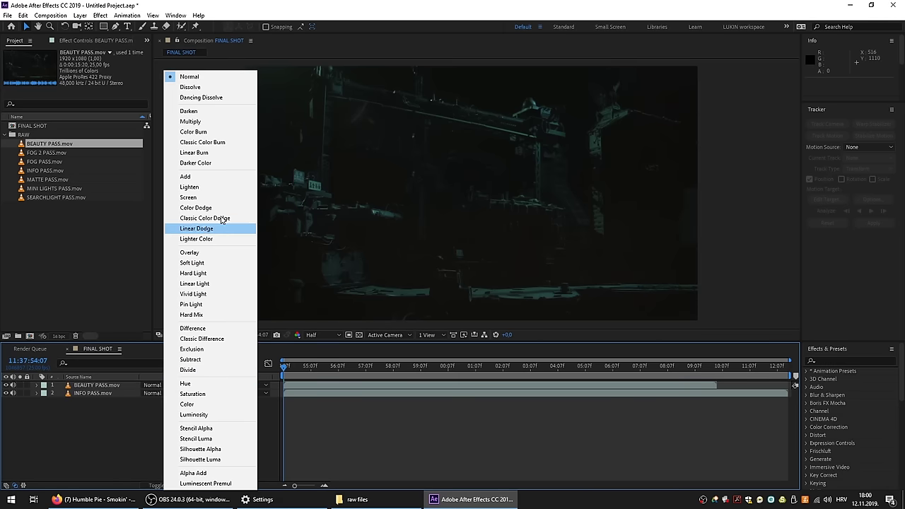
click(200, 198)
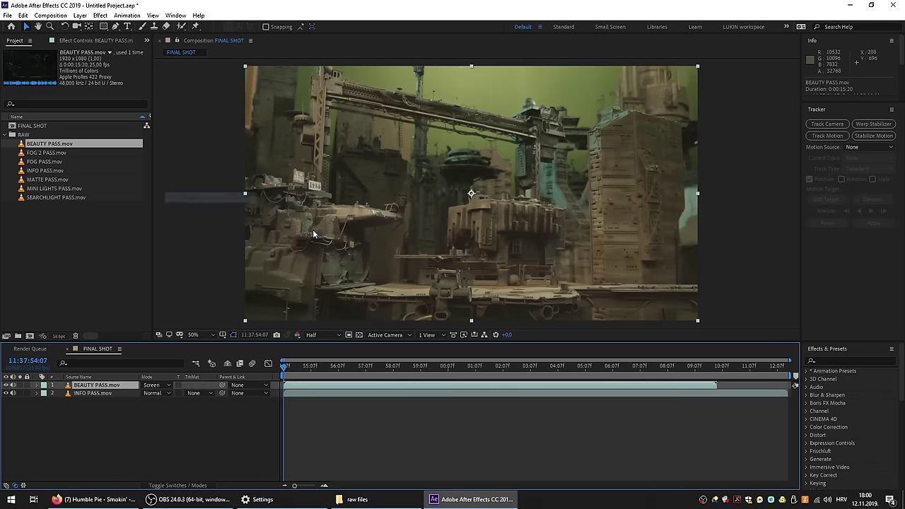
click(433, 367)
scroll(278, 213, up, 2)
drag(278, 213, 546, 217)
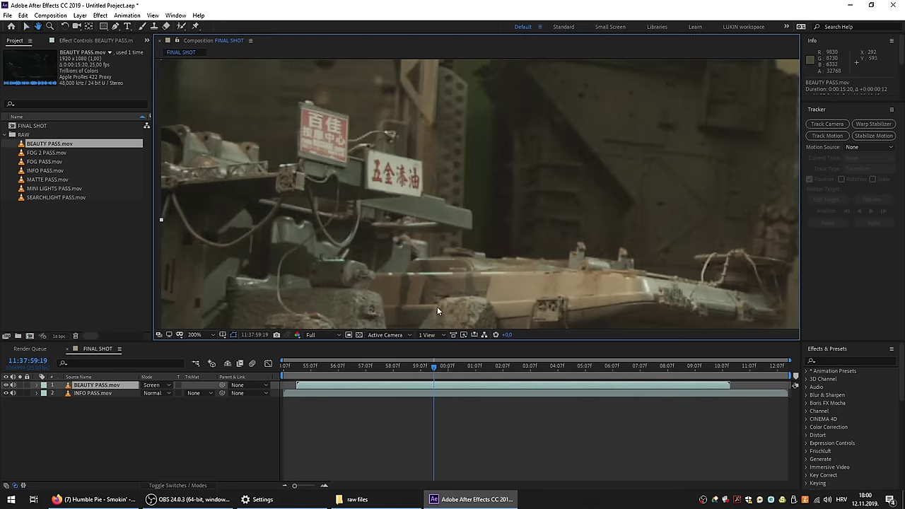
scroll(343, 157, up, 1)
click(418, 391)
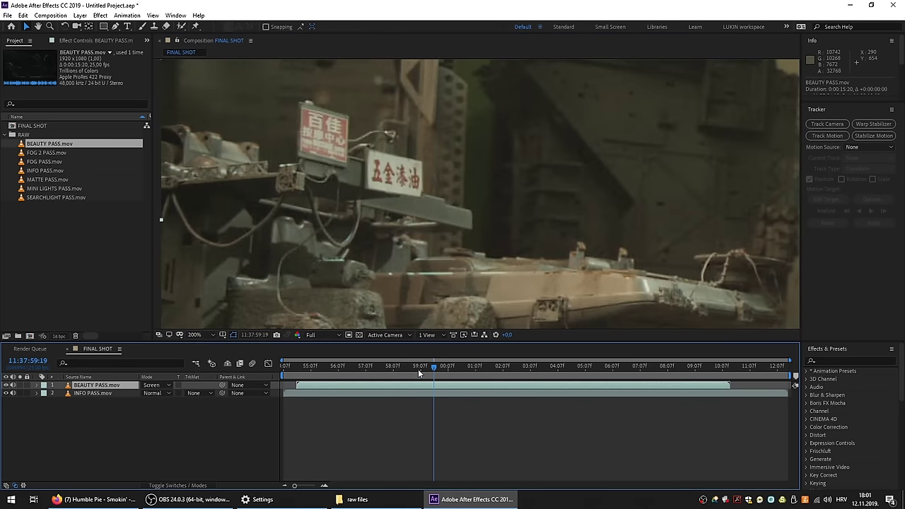
scroll(499, 246, down, 2)
drag(552, 232, 415, 222)
Solo INFO PASS, set the work area with B and N, and trim the comp to it.
click(20, 396)
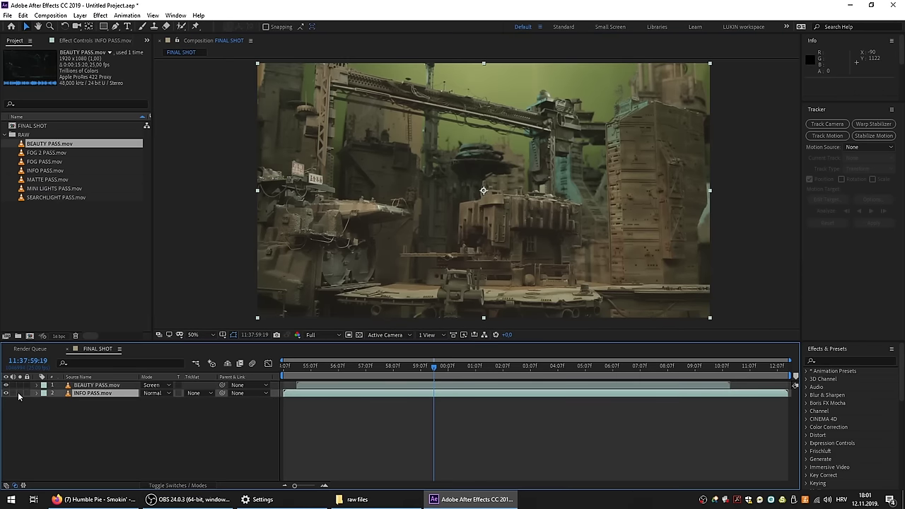
click(20, 394)
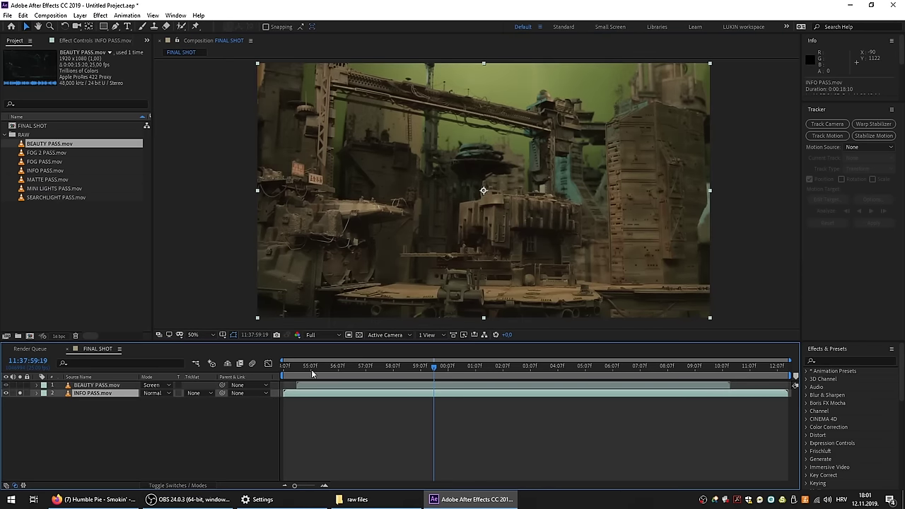
drag(312, 373, 668, 368)
key(b)
key(n)
right_click(591, 380)
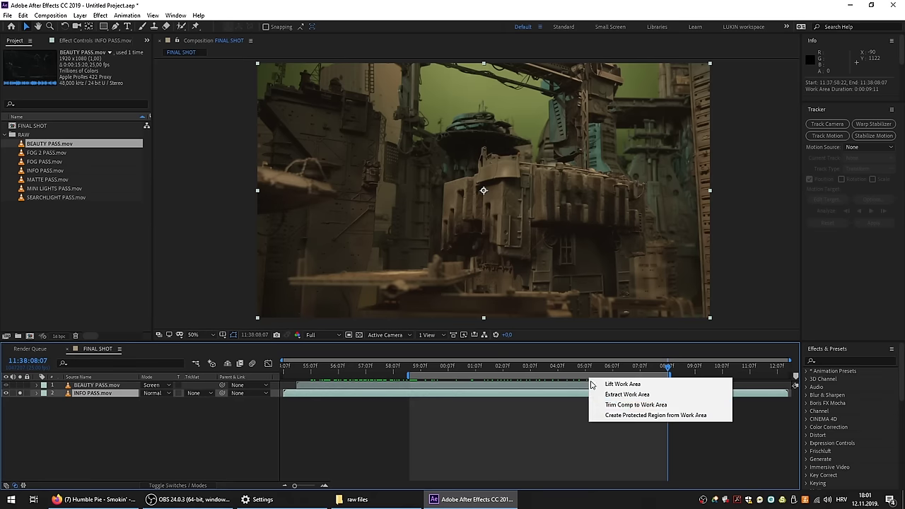
click(626, 404)
drag(764, 369, 261, 383)
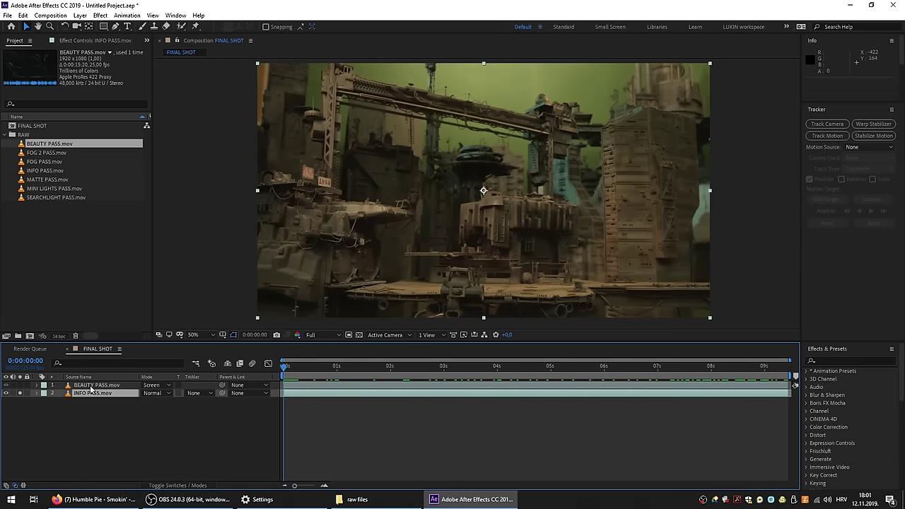
Add FOG PASS on top in Screen mode and shift it about two seconds in time.
click(90, 386)
drag(48, 160, 92, 386)
click(157, 386)
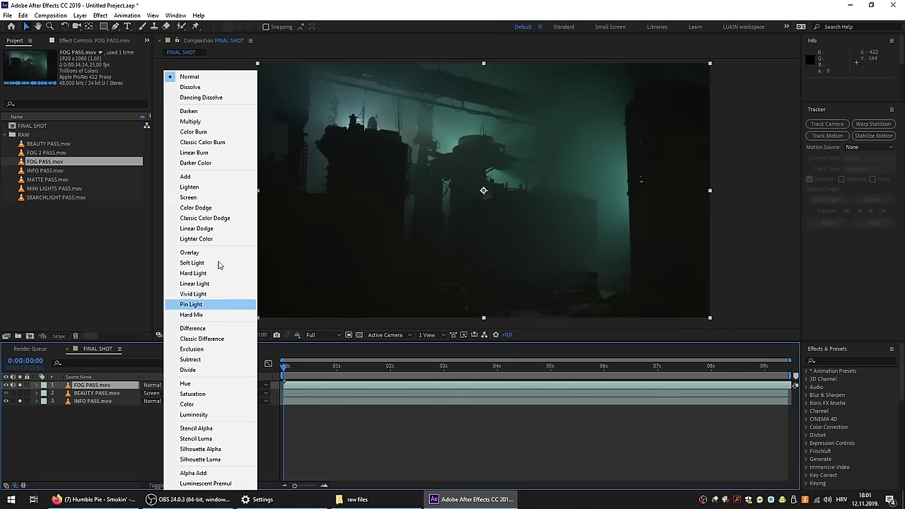
click(213, 185)
key(slash)
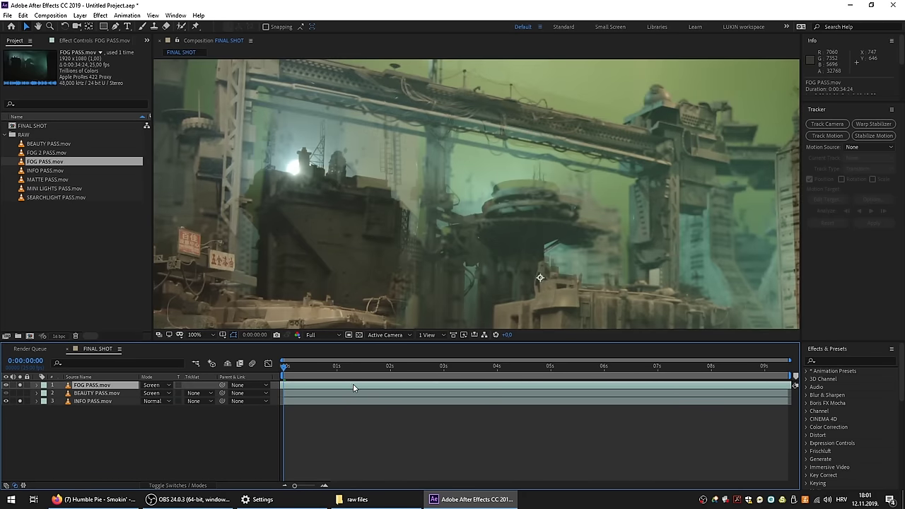
drag(358, 386, 437, 384)
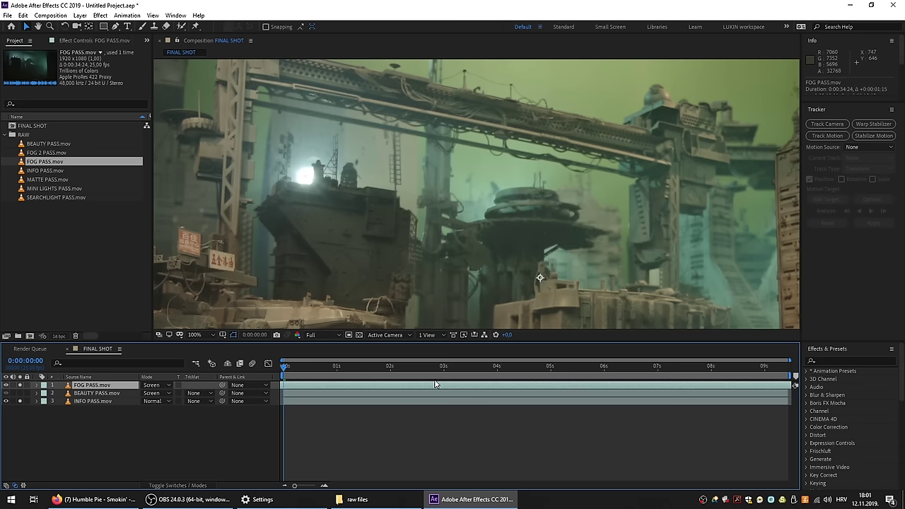
mouse_move(415, 368)
mouse_down()
mouse_move(542, 367)
mouse_move(412, 367)
mouse_up()
key(comma)
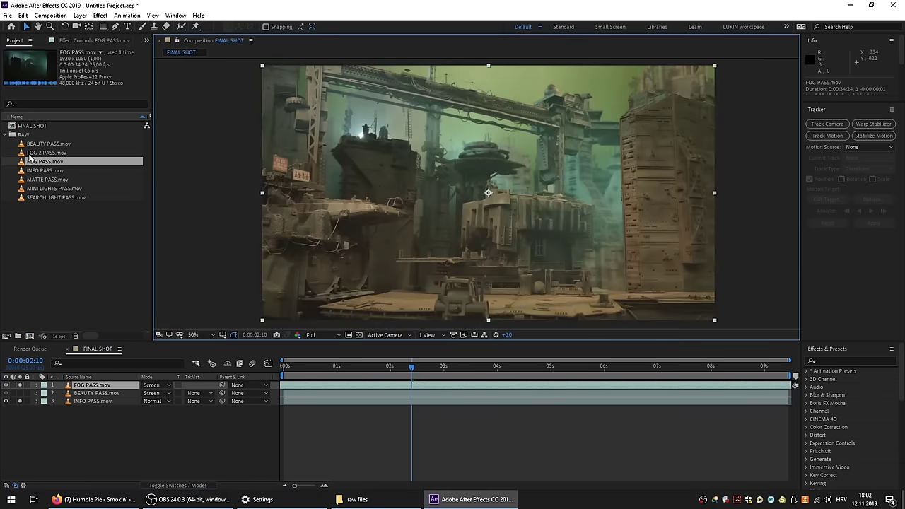
Add FOG 2 PASS on top in Screen mode and shift it about three seconds earlier.
click(47, 152)
drag(47, 152, 111, 387)
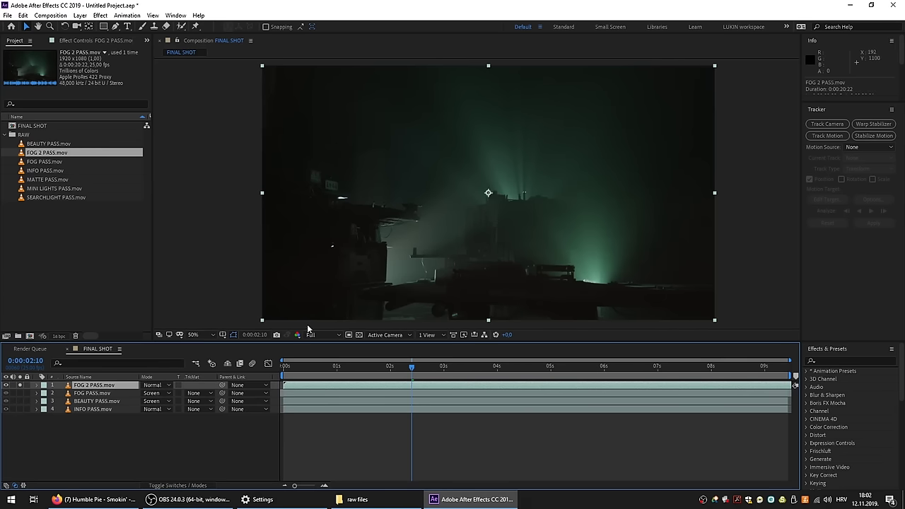
click(154, 385)
click(188, 193)
scroll(456, 250, up, 2)
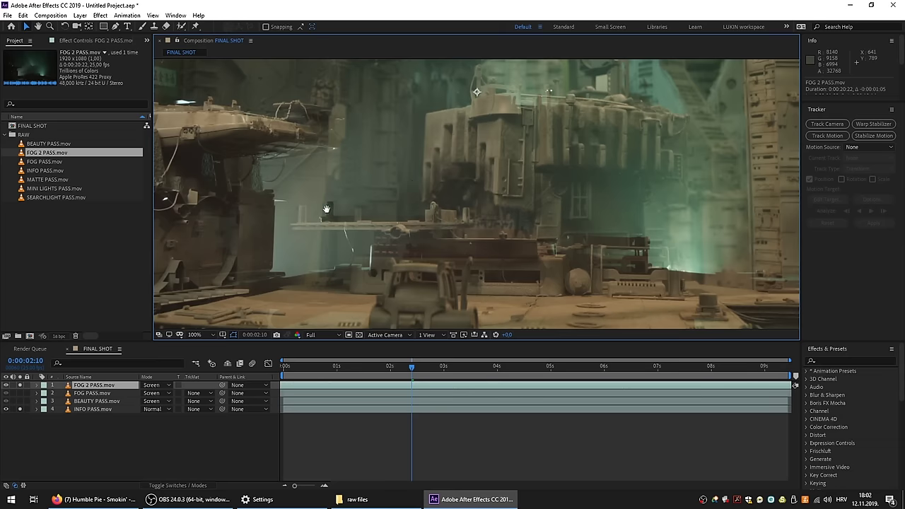
scroll(329, 207, up, 2)
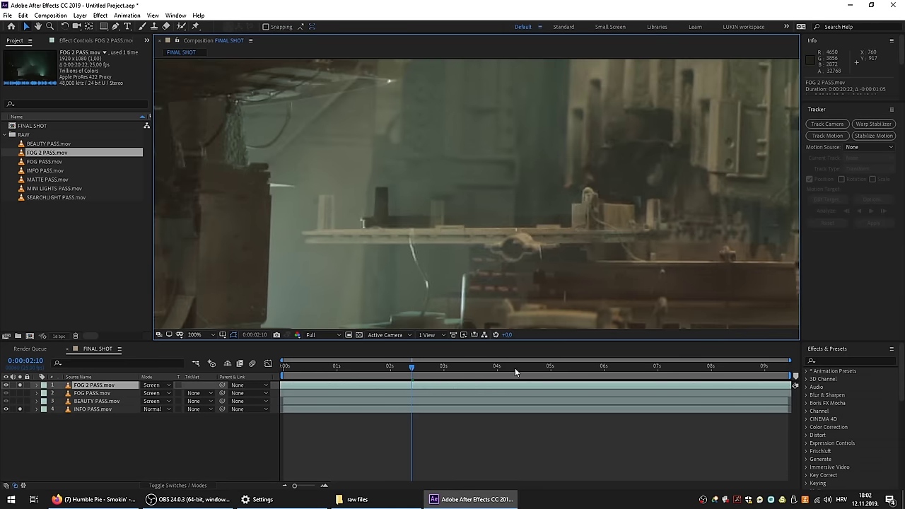
click(510, 388)
drag(401, 386, 255, 392)
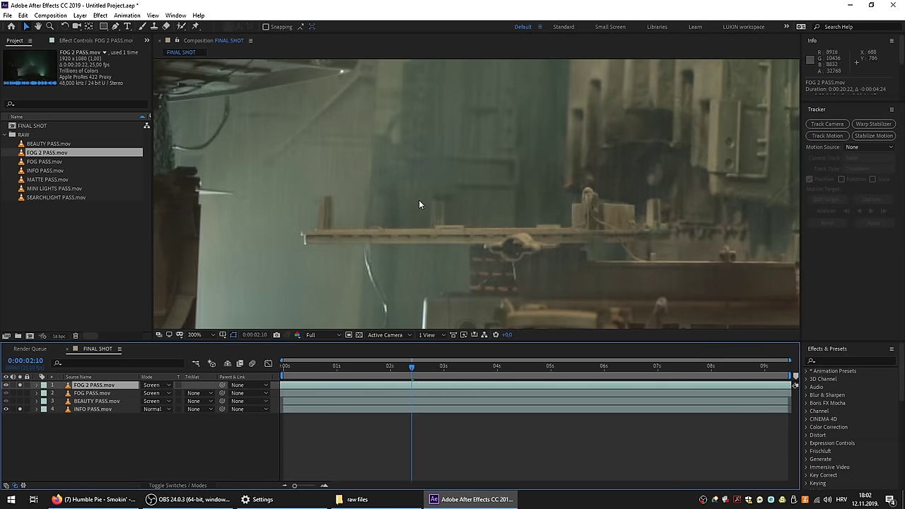
scroll(419, 199, down, 3)
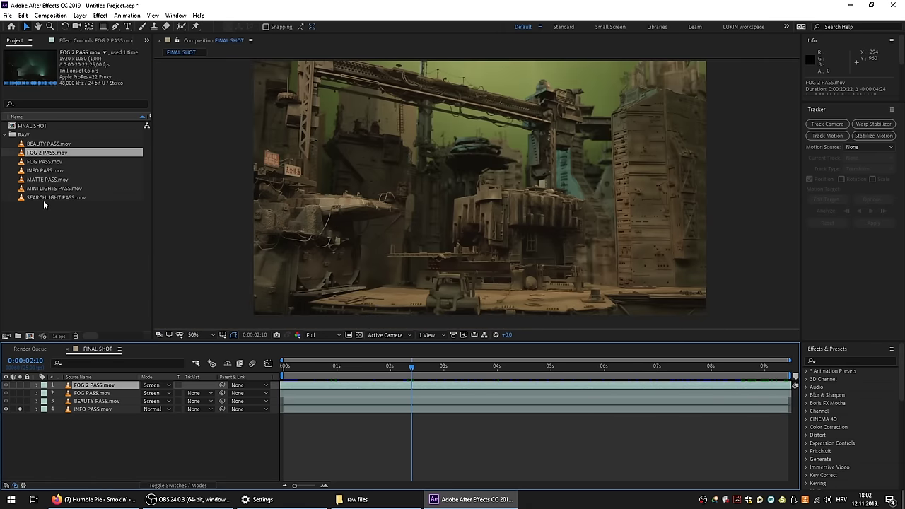
Add SEARCHLIGHT PASS as the top layer in Screen mode.
drag(44, 201, 27, 394)
click(153, 385)
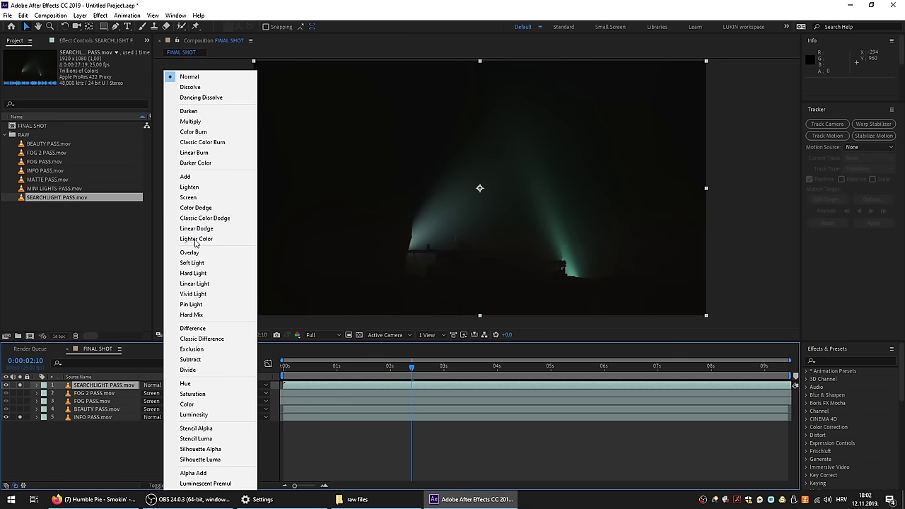
click(191, 198)
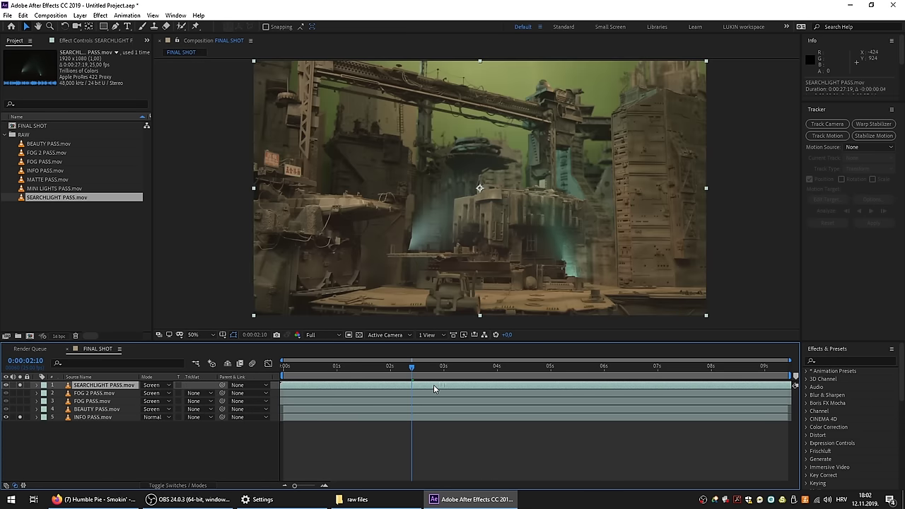
scroll(378, 277, up, 2)
scroll(472, 220, up, 2)
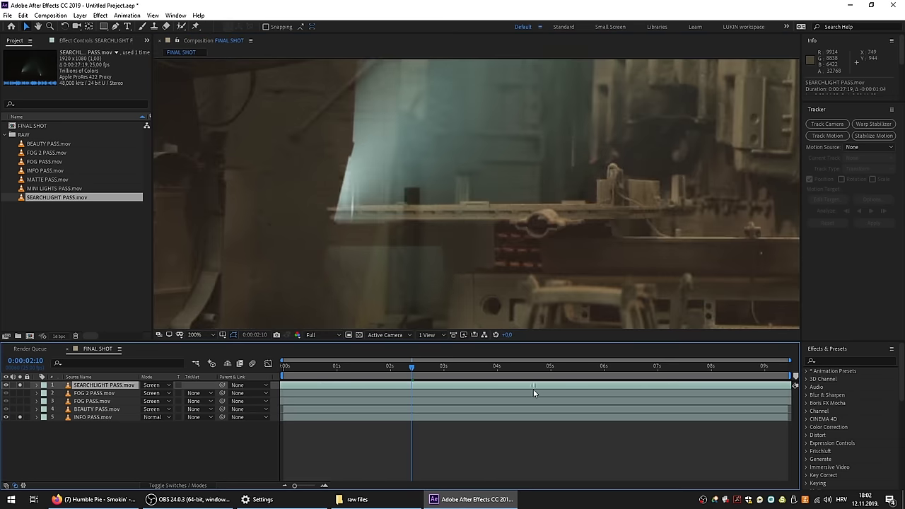
key(comma)
key(comma)
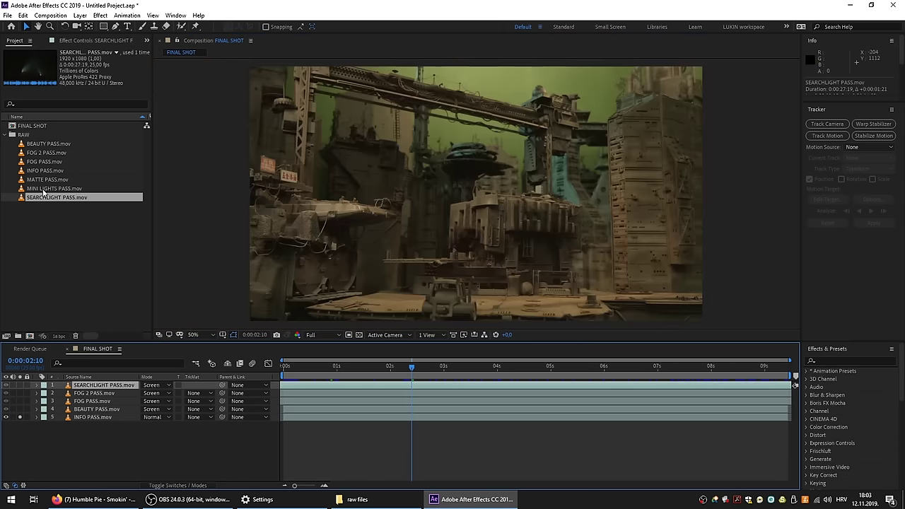
Add MINI LIGHTS PASS in Screen mode, slide it about four seconds earlier, then add MATTE PASS on top.
drag(54, 189, 147, 386)
click(147, 386)
click(182, 198)
click(20, 385)
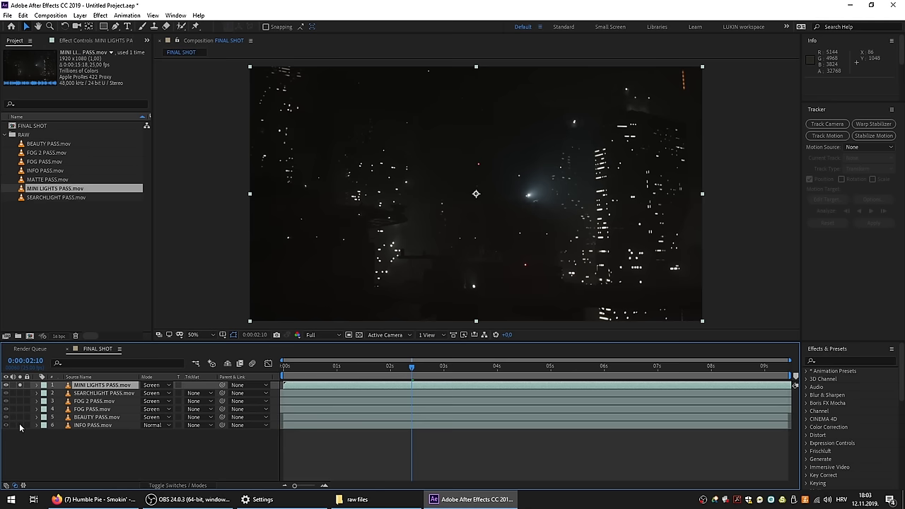
click(20, 385)
scroll(628, 250, up, 2)
drag(628, 250, 448, 205)
drag(701, 387, 458, 394)
key(shift+/)
drag(45, 181, 92, 382)
Set MATTE PASS to Screen mode and slide it about three seconds earlier.
click(157, 387)
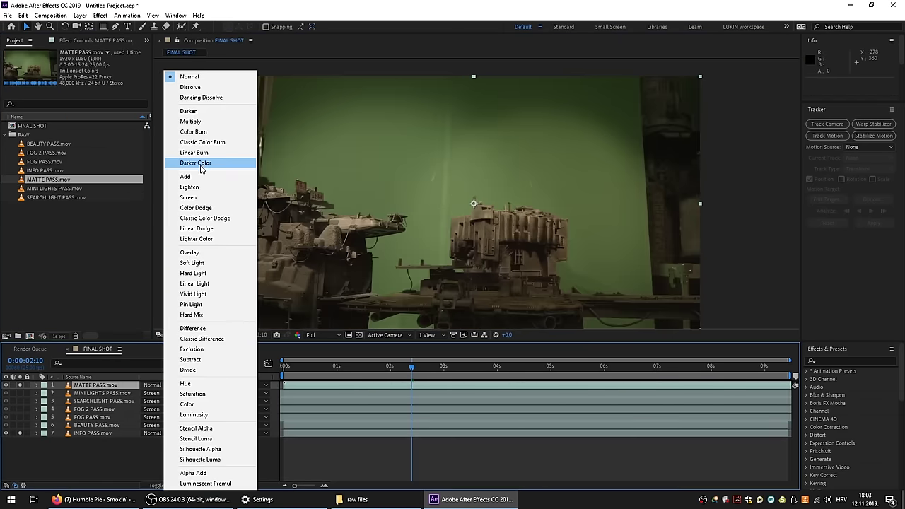
click(204, 197)
scroll(212, 205, up, 2)
drag(605, 389, 463, 386)
key(comma)
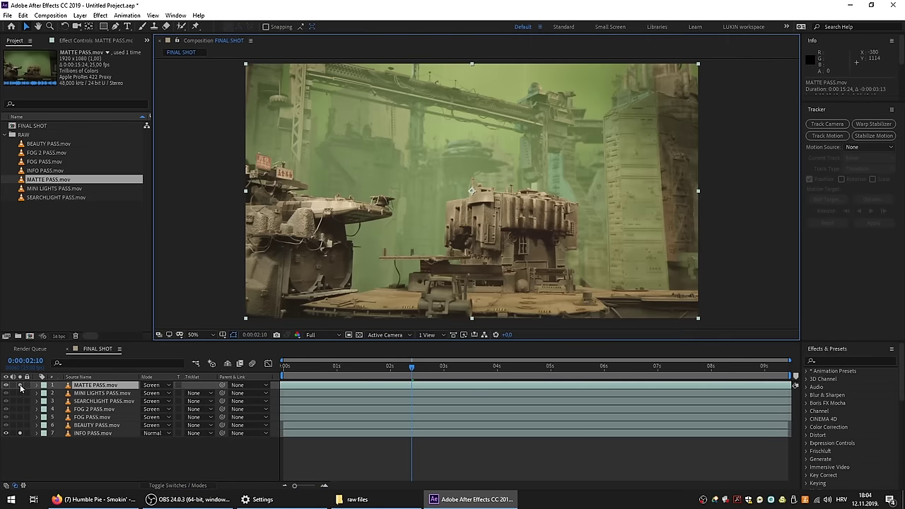
Solo BEAUTY PASS, then turn on FOG, FOG 2, SEARCHLIGHT and MINI LIGHTS passes.
click(19, 425)
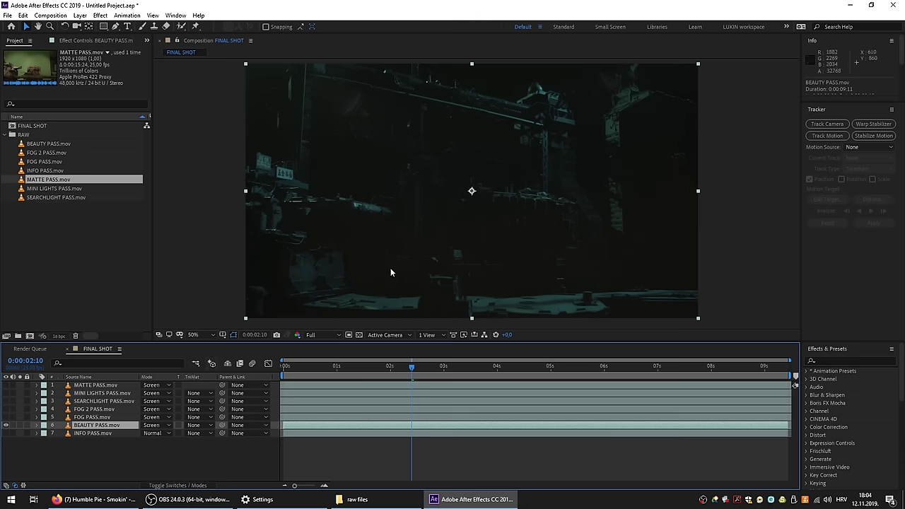
click(7, 418)
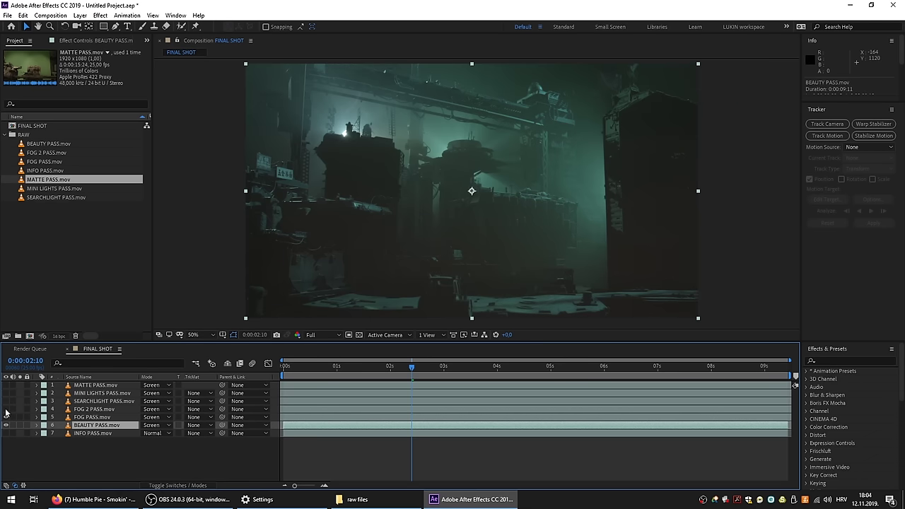
click(6, 409)
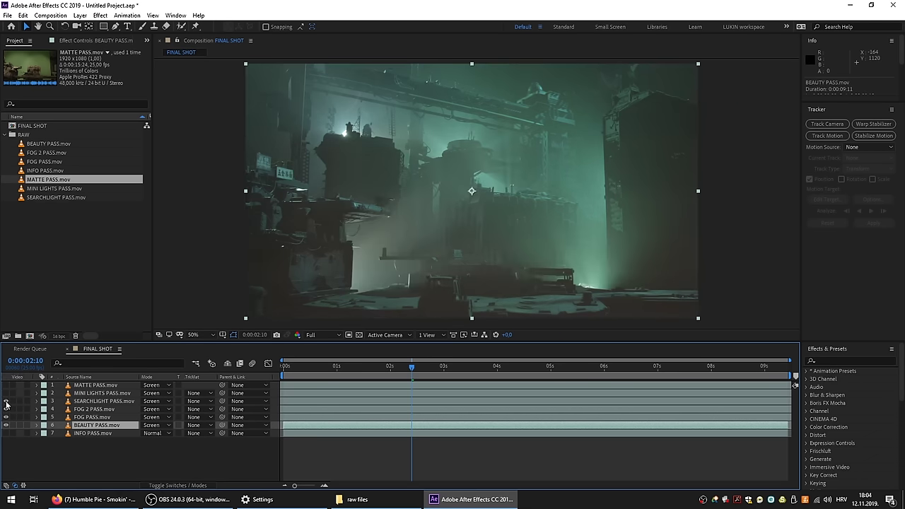
click(6, 402)
click(7, 393)
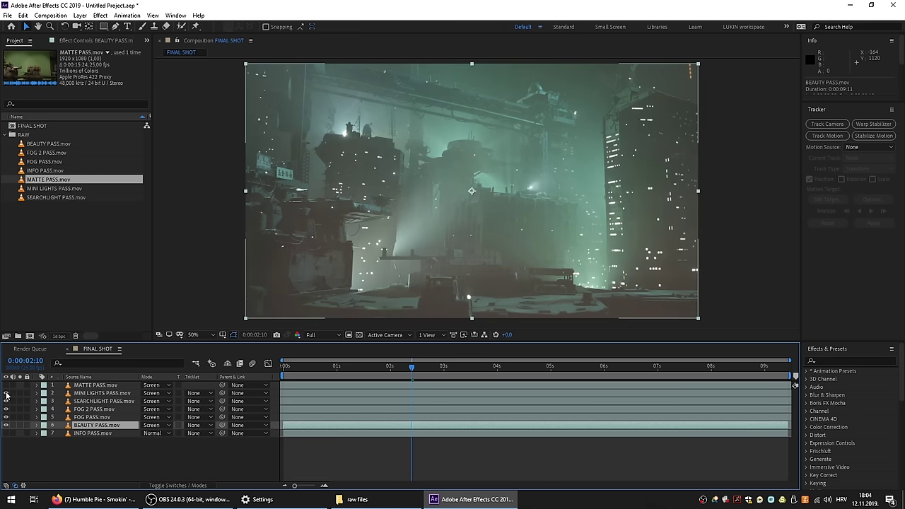
Move the current time to 0:00:05:03 and solo and select BEAUTY PASS.
shift+click(94, 393)
click(558, 367)
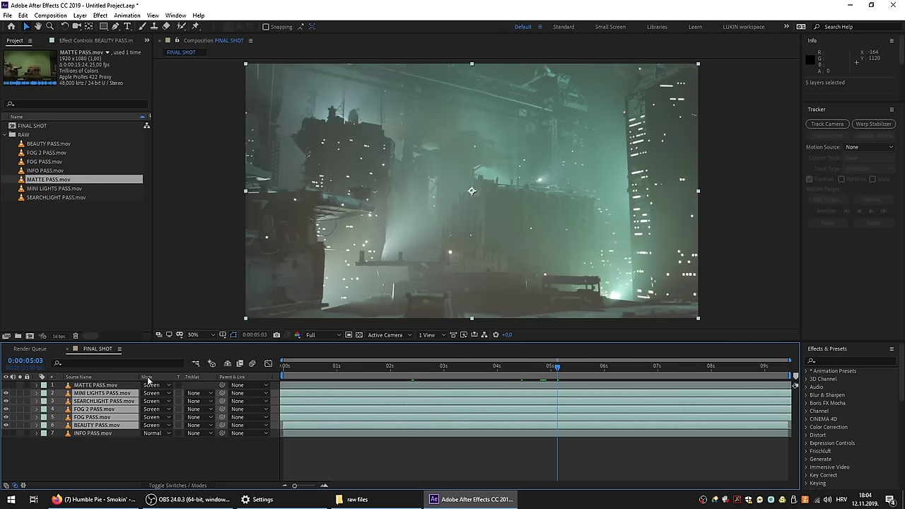
click(20, 425)
click(36, 451)
click(96, 425)
Raise viewer Exposure to inspect the beauty pass shadows, then reset Exposure to 0.
drag(343, 229, 362, 227)
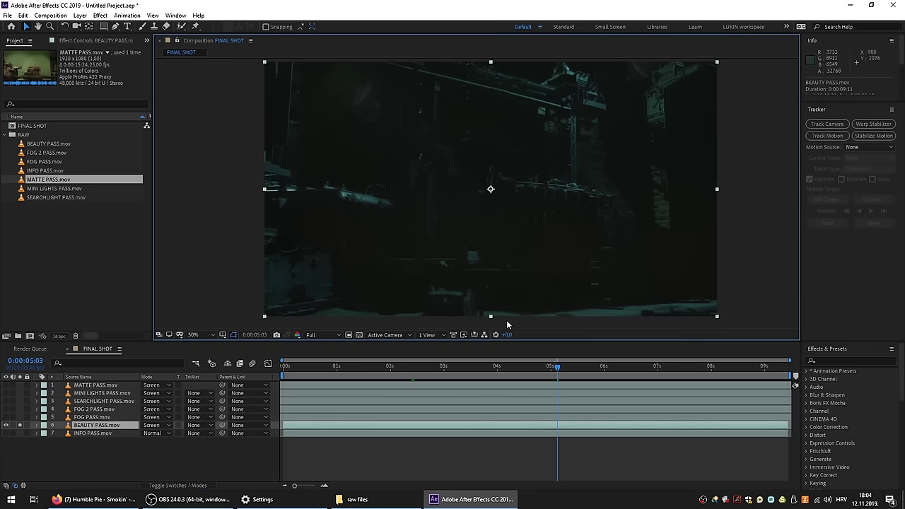
drag(510, 337, 542, 336)
key(slash)
drag(520, 257, 424, 179)
key(comma)
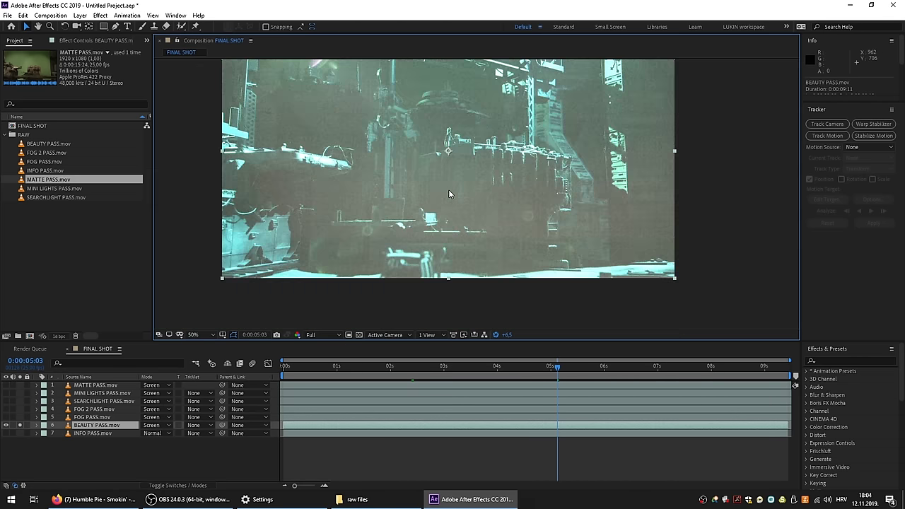
click(508, 335)
text(0)
click(35, 459)
click(84, 423)
Solo and select FOG PASS and brighten the preview to check the fog.
click(20, 417)
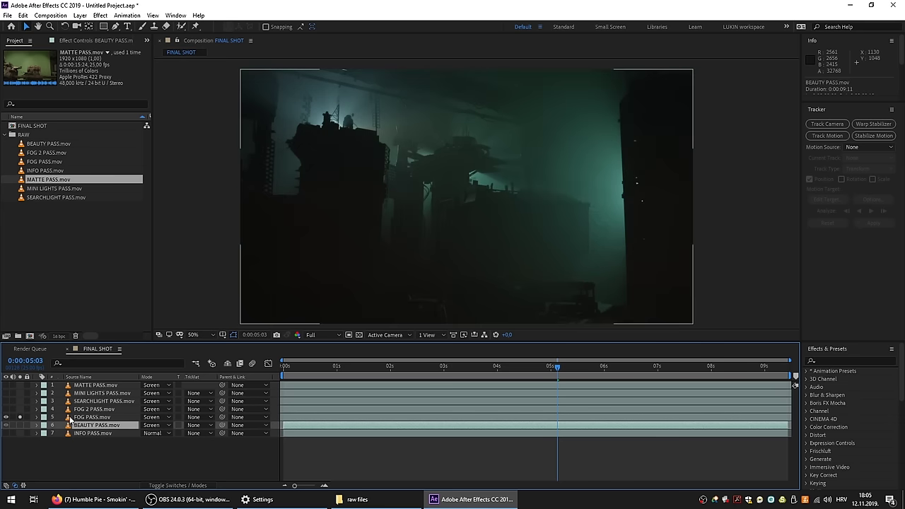
click(92, 417)
drag(311, 268, 460, 225)
scroll(354, 252, up, 2)
mouse_move(510, 334)
mouse_down()
mouse_move(552, 334)
mouse_move(510, 335)
mouse_up()
Apply Curves to FOG PASS and drag its black point right to darken the fog.
key(ctrl+space)
click(11, 410)
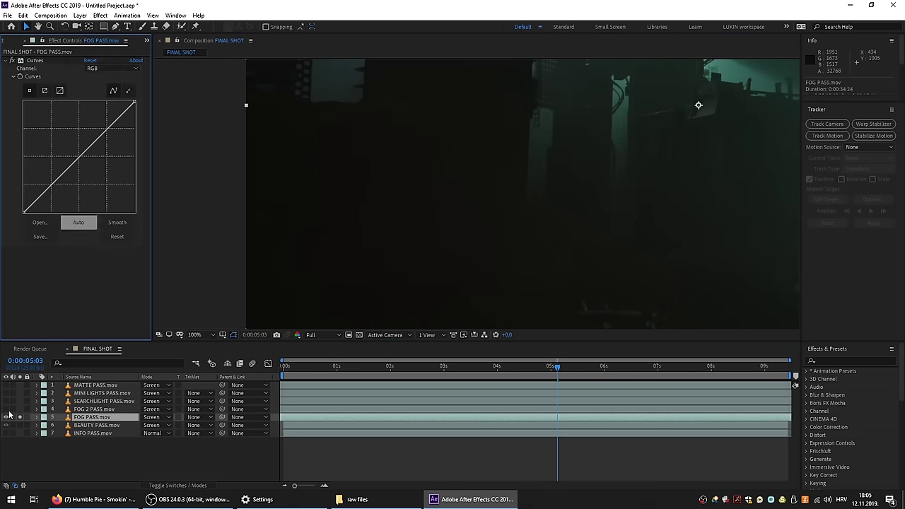
drag(21, 212, 27, 213)
scroll(369, 170, down, 2)
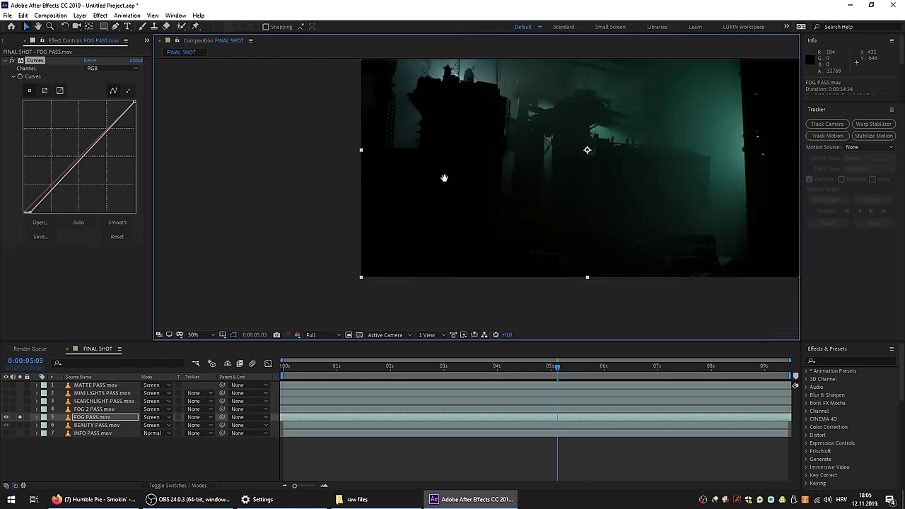
drag(426, 184, 344, 219)
Check shadows with viewer Exposure, reset it to 0, and select layers 2 through 4.
drag(507, 335, 546, 335)
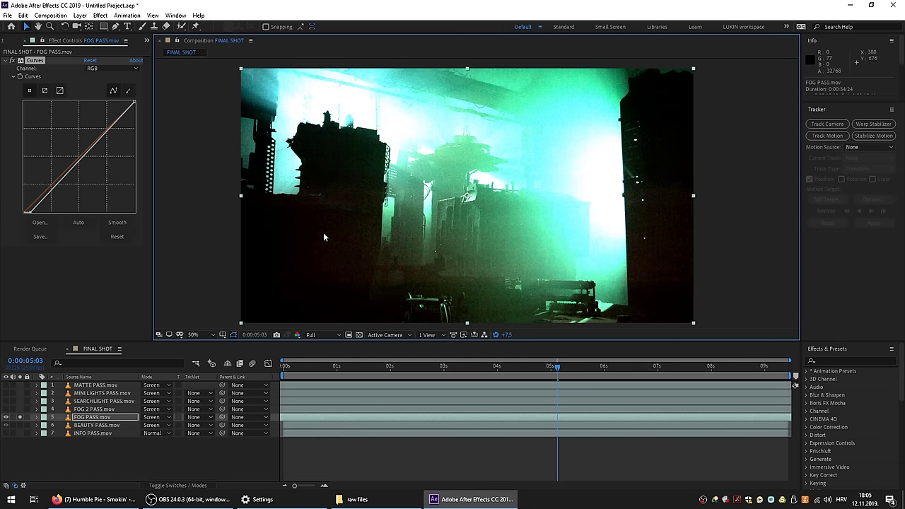
click(507, 334)
text(0)
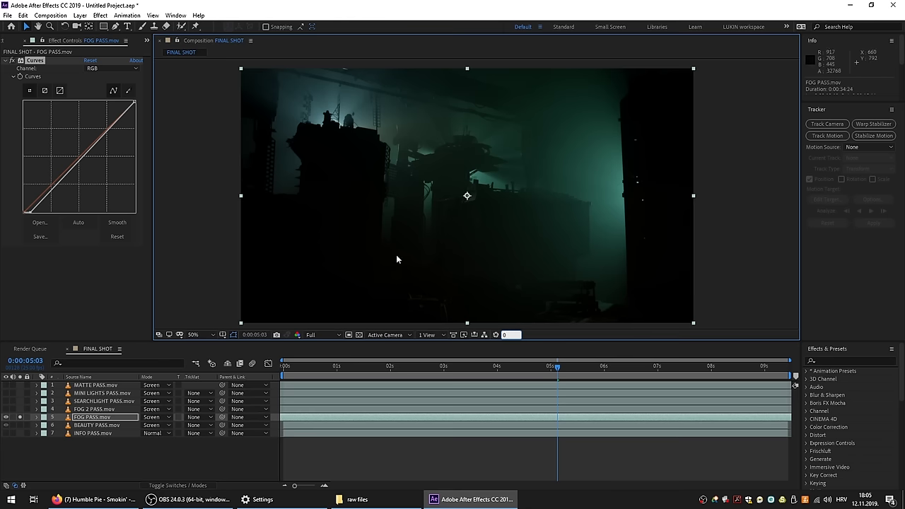
click(47, 83)
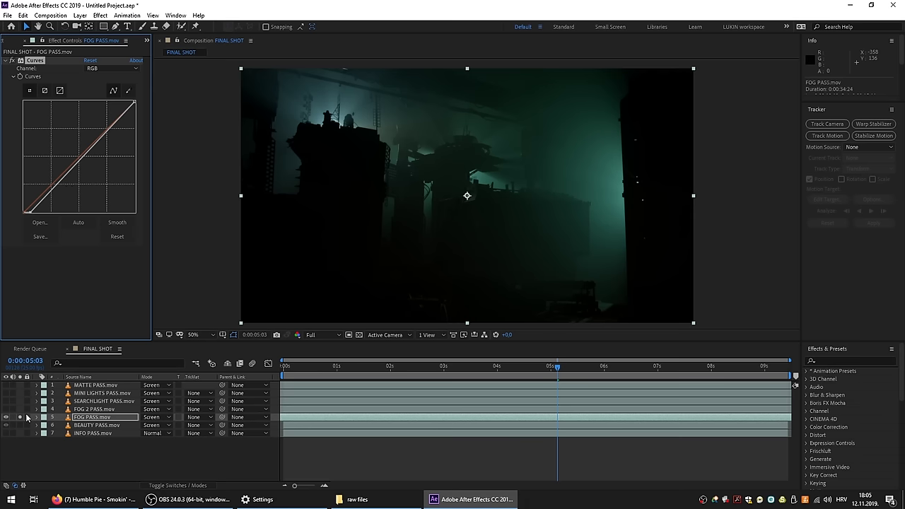
click(4, 417)
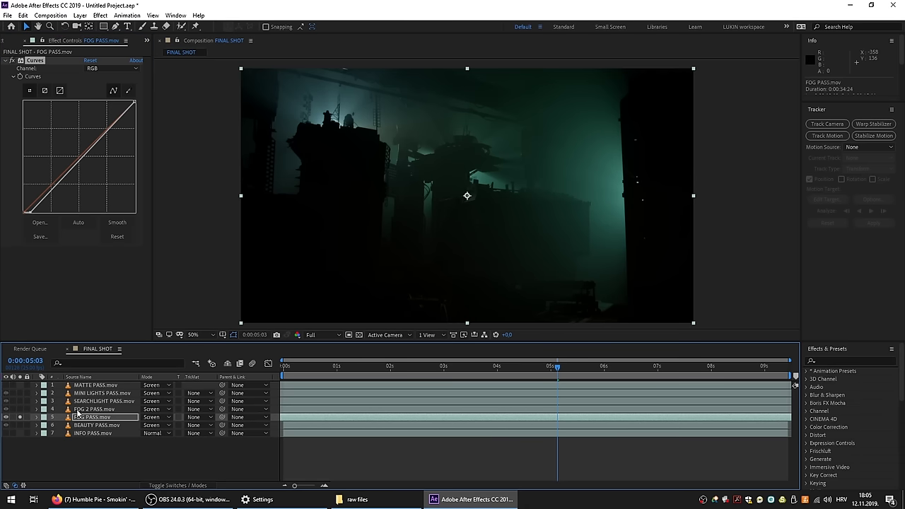
click(87, 410)
shift+click(95, 396)
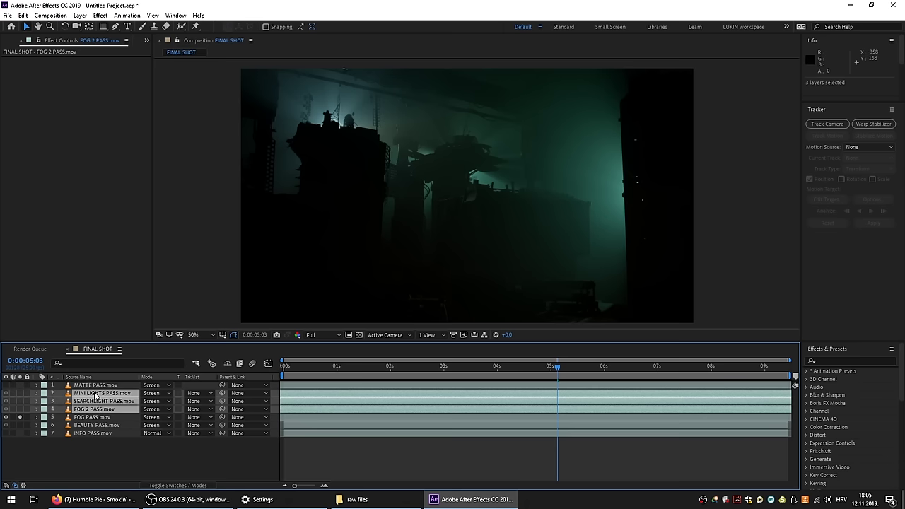
Unsolo the layers, compare the isolated fog, and bend FOG 2 PASS's curve down.
click(20, 417)
drag(442, 300, 435, 295)
click(21, 415)
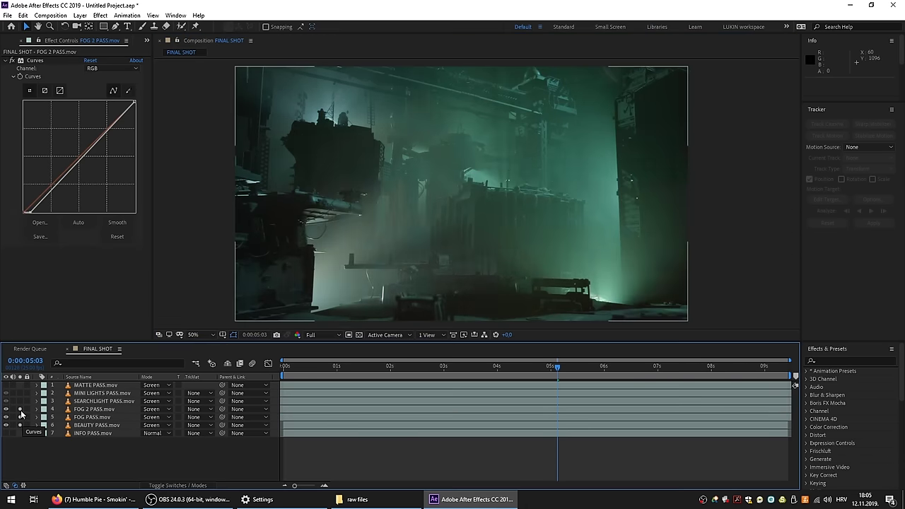
click(20, 416)
click(20, 415)
click(19, 415)
click(20, 415)
click(94, 411)
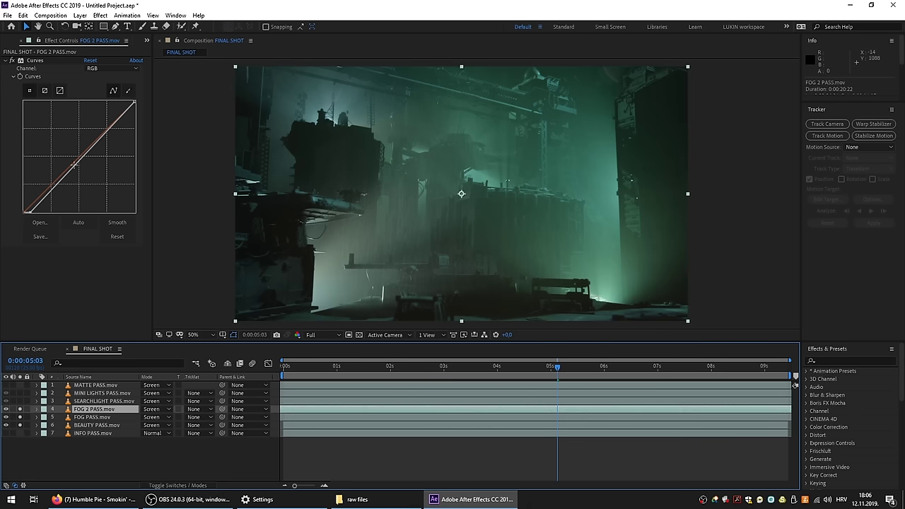
drag(82, 157, 87, 170)
Lower FOG 2 PASS opacity to 93% and turn the MINI LIGHTS layer back on.
click(93, 410)
key(t)
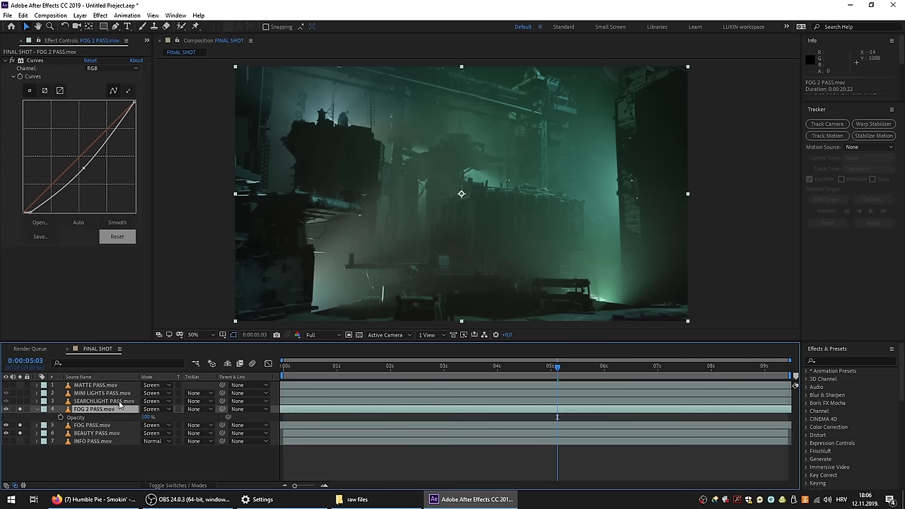
mouse_move(145, 417)
mouse_down()
mouse_move(131, 418)
mouse_move(144, 417)
mouse_up()
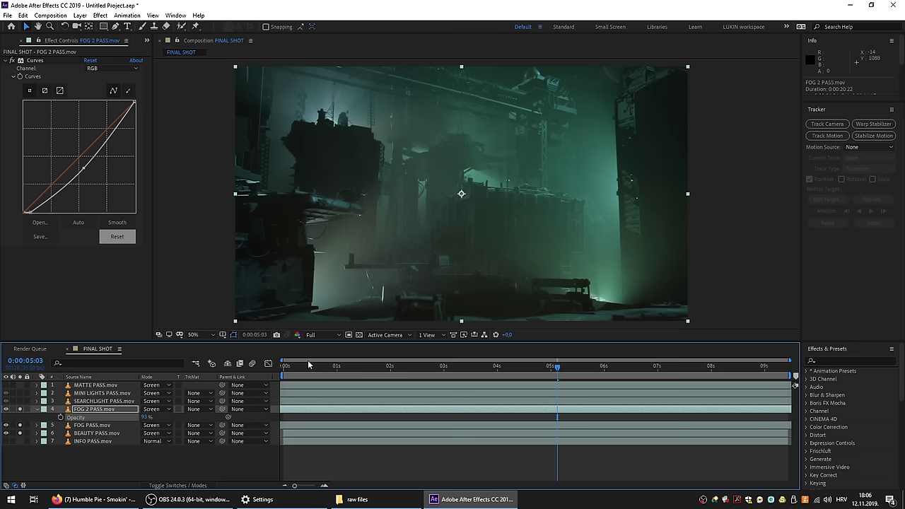
click(37, 409)
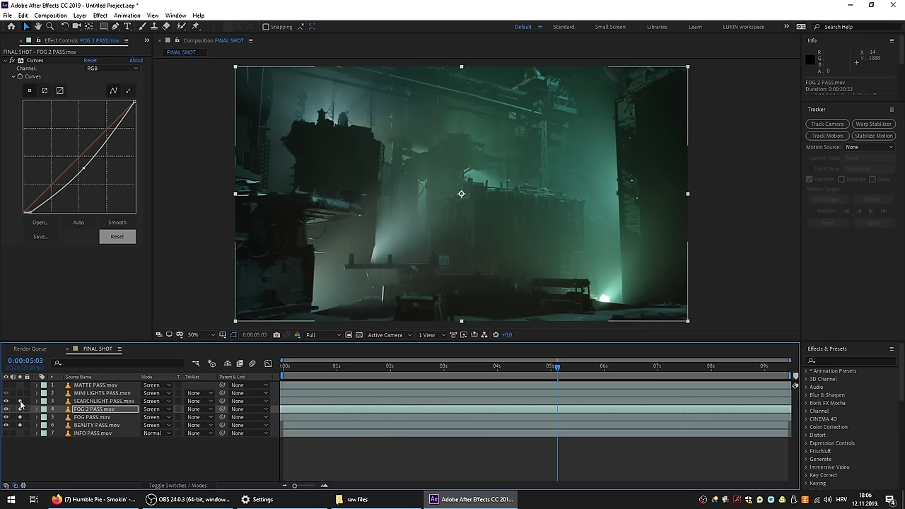
click(20, 393)
click(405, 291)
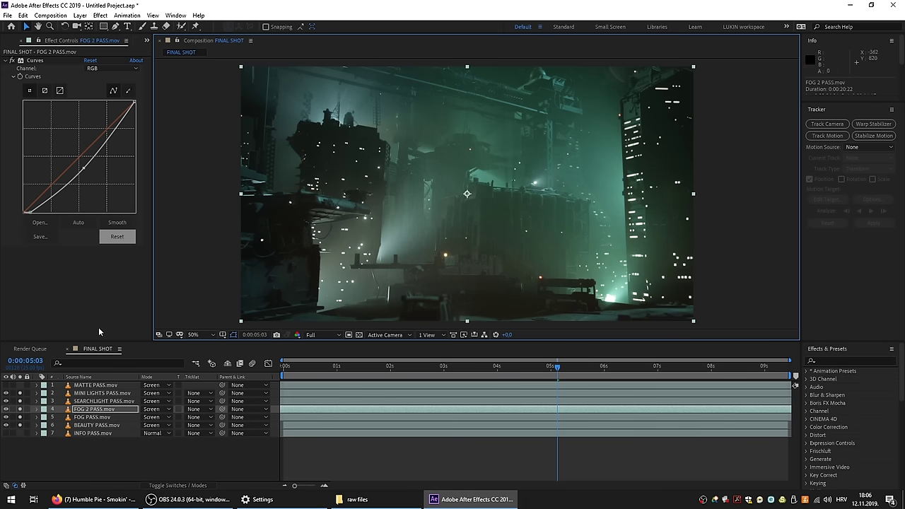
Review the beauty and fog passes solo, and lift FOG 2 PASS's blue channel curve.
click(20, 425)
click(77, 426)
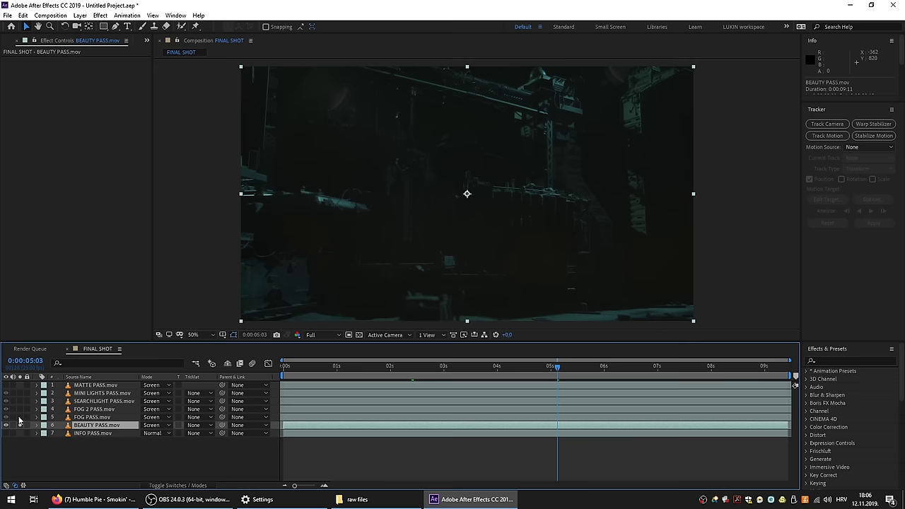
click(20, 417)
click(90, 417)
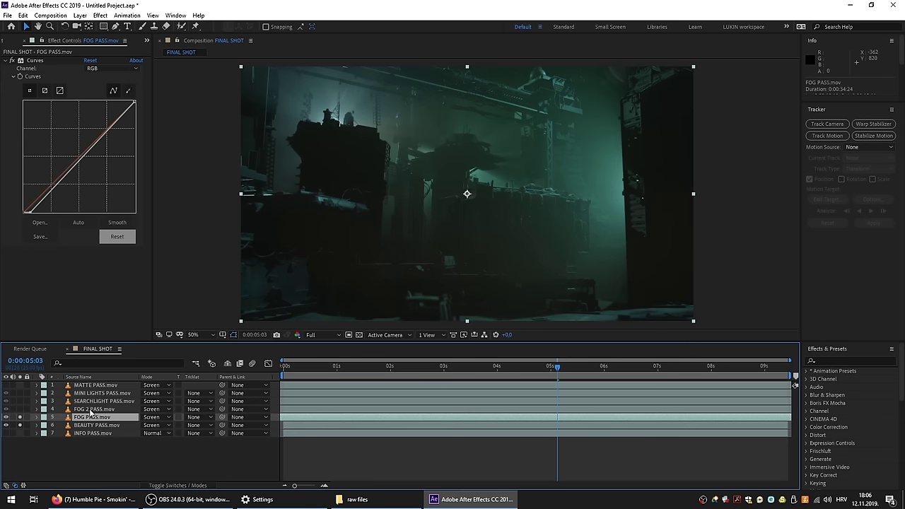
click(20, 410)
click(92, 409)
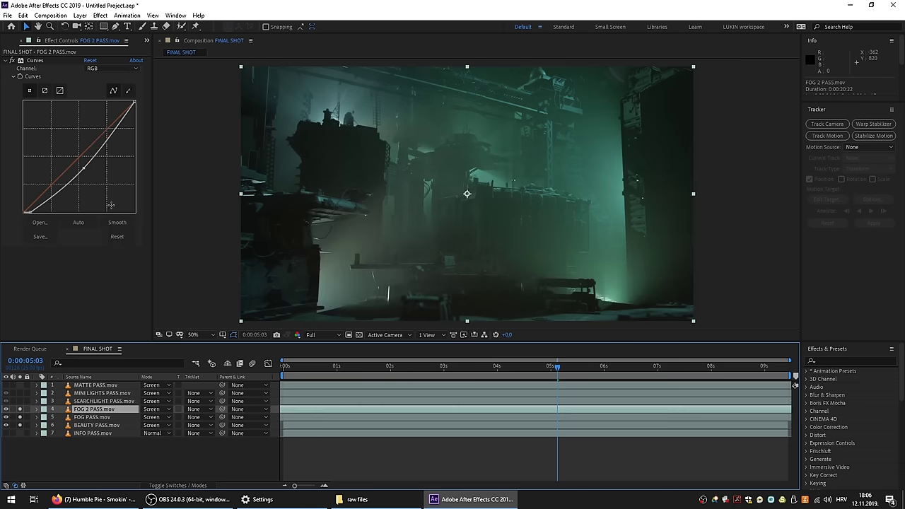
click(105, 69)
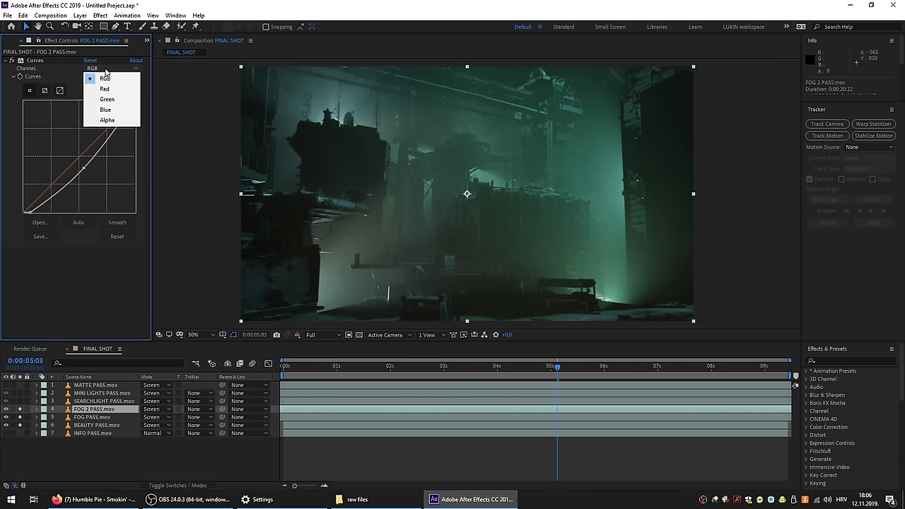
click(103, 107)
click(78, 158)
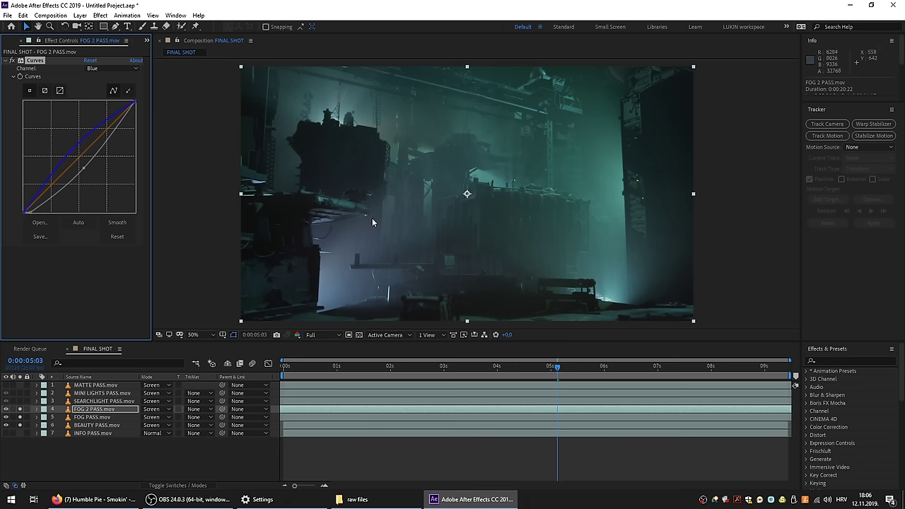
Make SEARCHLIGHT PASS visible, apply a Tint effect, and collapse Curves and Tint.
click(19, 401)
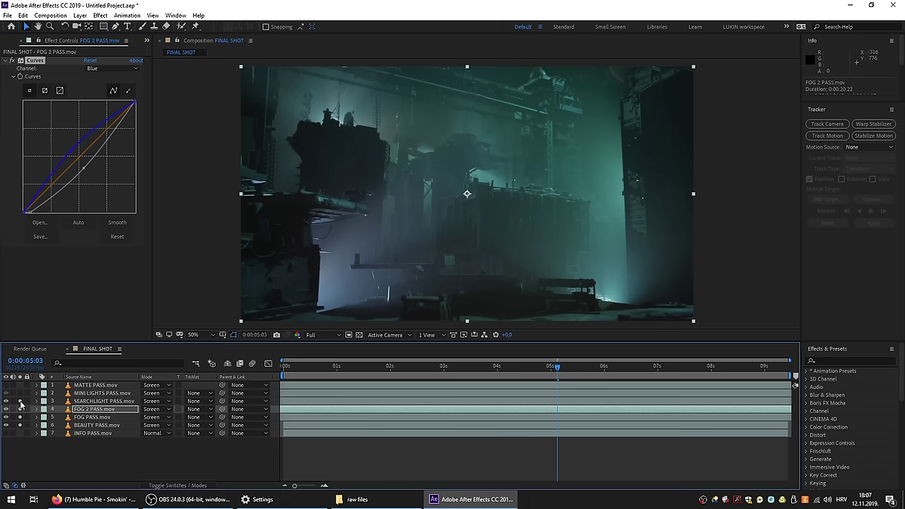
click(86, 402)
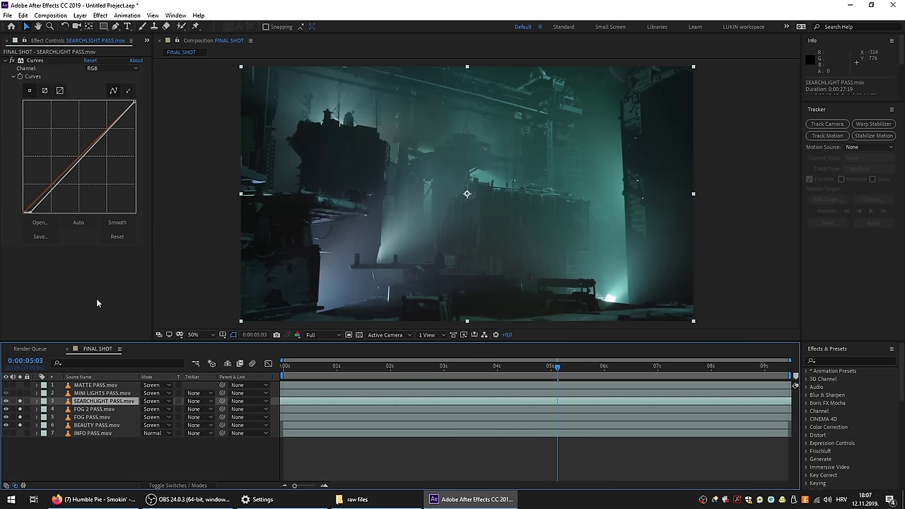
key(ctrl+space)
click(41, 304)
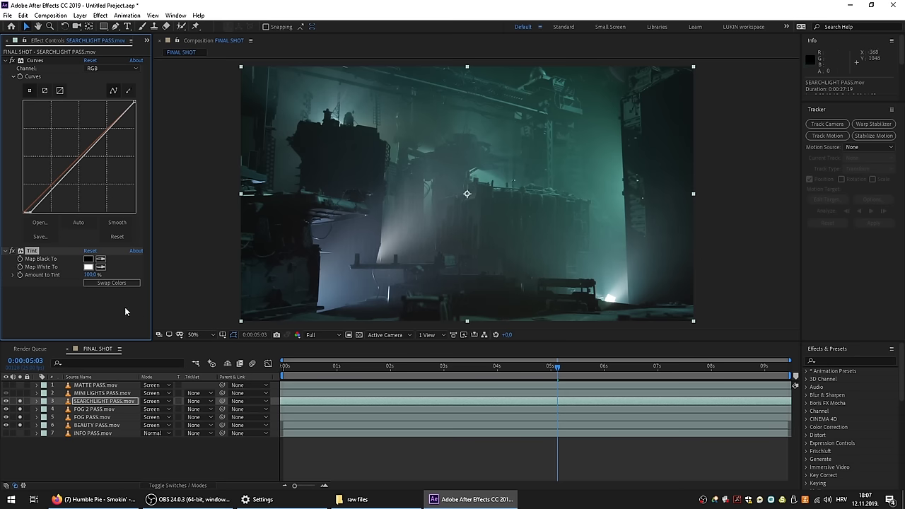
click(5, 60)
click(5, 68)
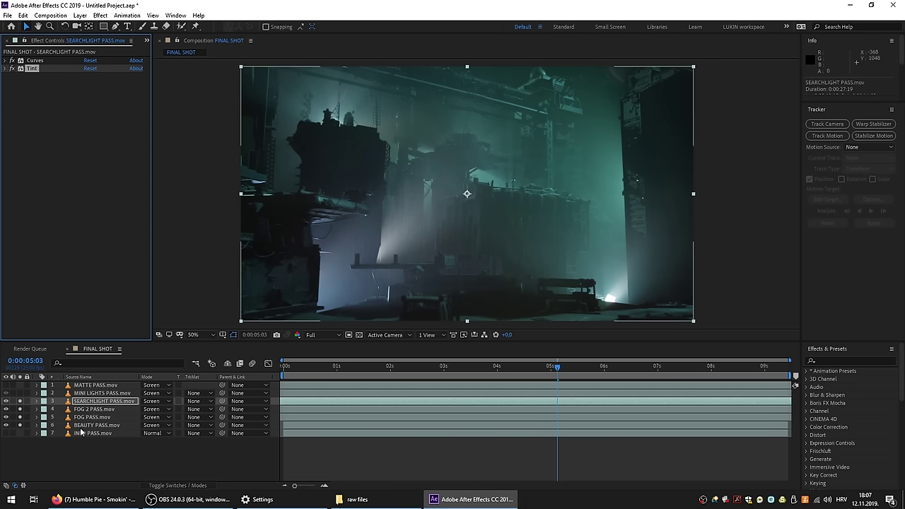
Import CINEMASCOPE COVER.png into the project and place it above all layers.
click(20, 397)
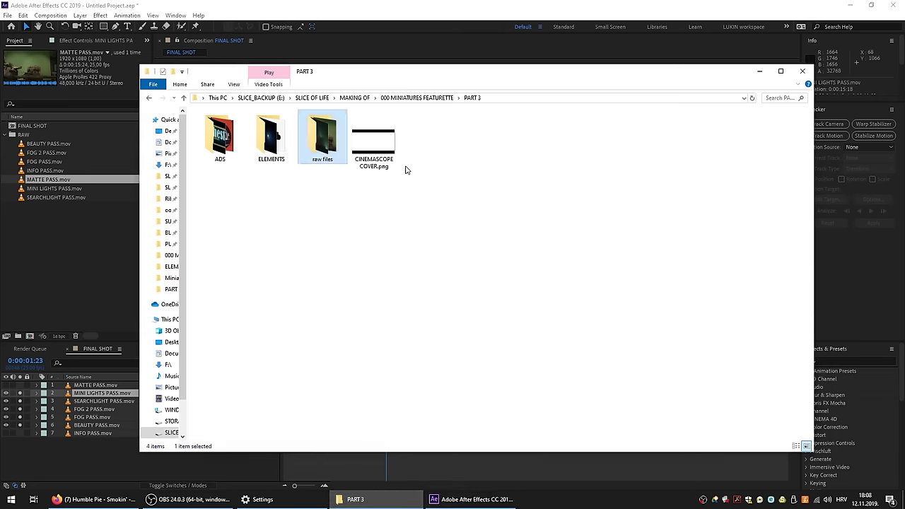
drag(379, 150, 78, 266)
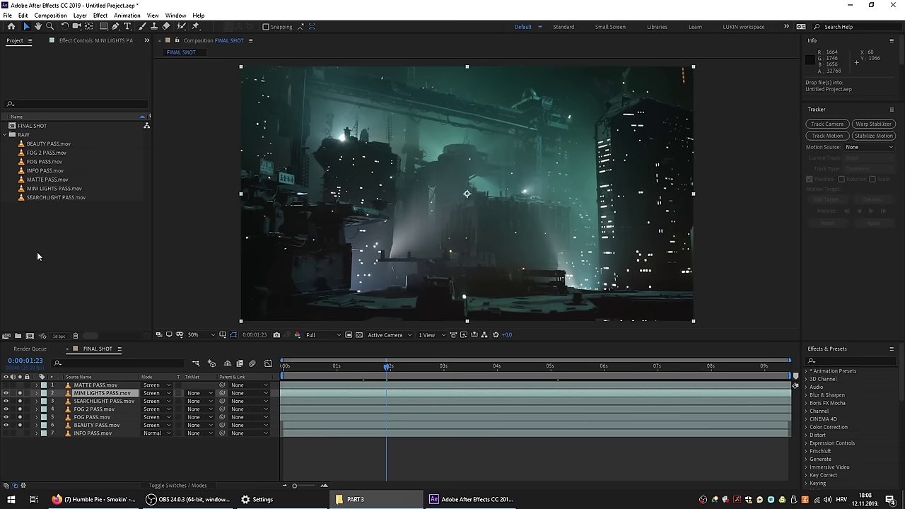
drag(29, 213, 37, 187)
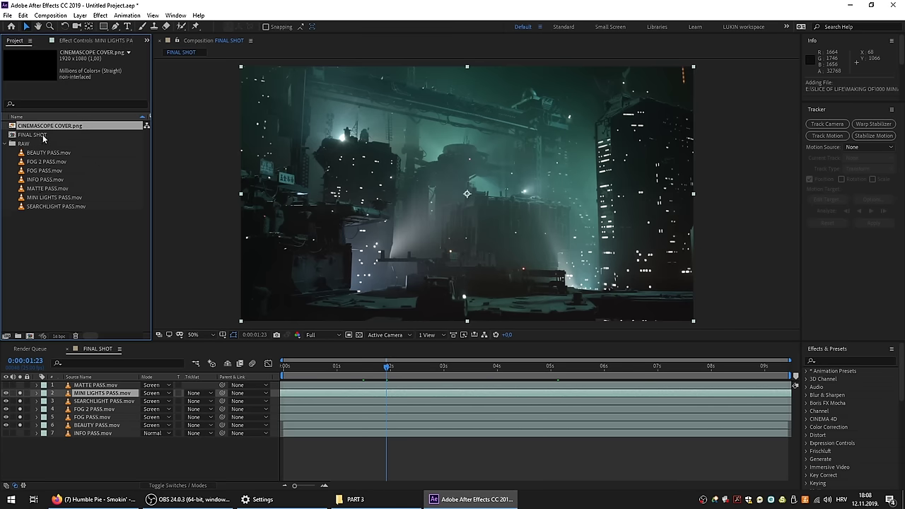
drag(40, 129, 121, 382)
Add a new adjustment layer named CC just below the cover image.
right_click(106, 461)
mouse_move(152, 361)
click(262, 435)
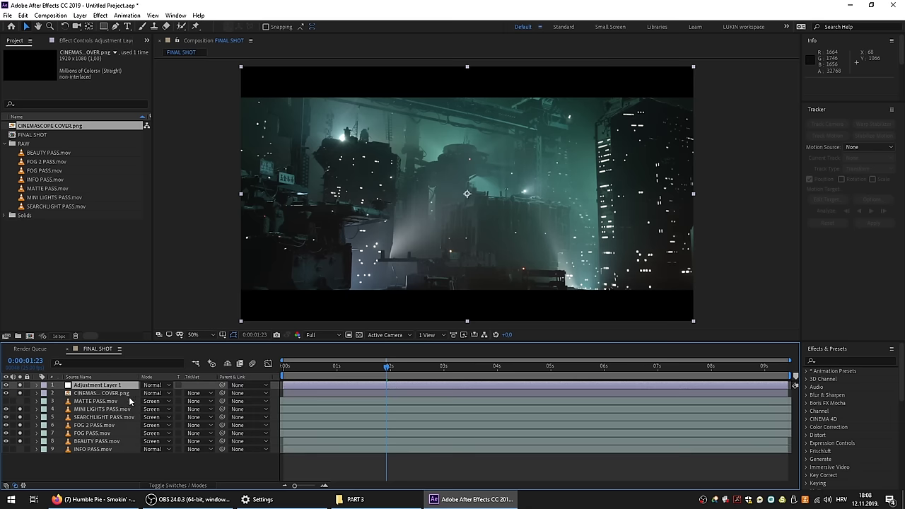
key(Return)
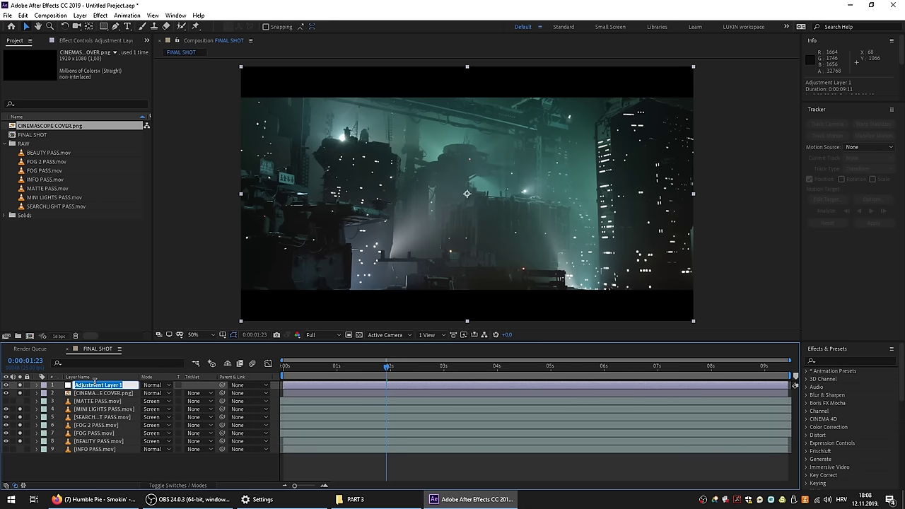
text(CC)
key(Return)
drag(94, 385, 94, 395)
Apply Curves to CC, lowering and S-bending the curve to darken the shot.
key(ctrl+space)
text(curves)
key(Return)
drag(60, 189, 62, 192)
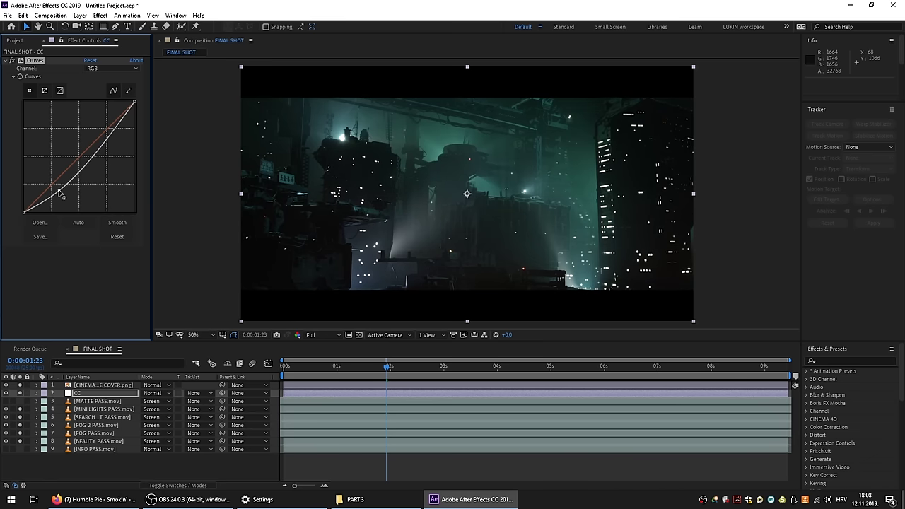
drag(110, 130, 108, 121)
Adjust FOG PASS's Blue-channel curve, then preview FINAL SHOT and return to frame 0:00:00:13.
click(94, 433)
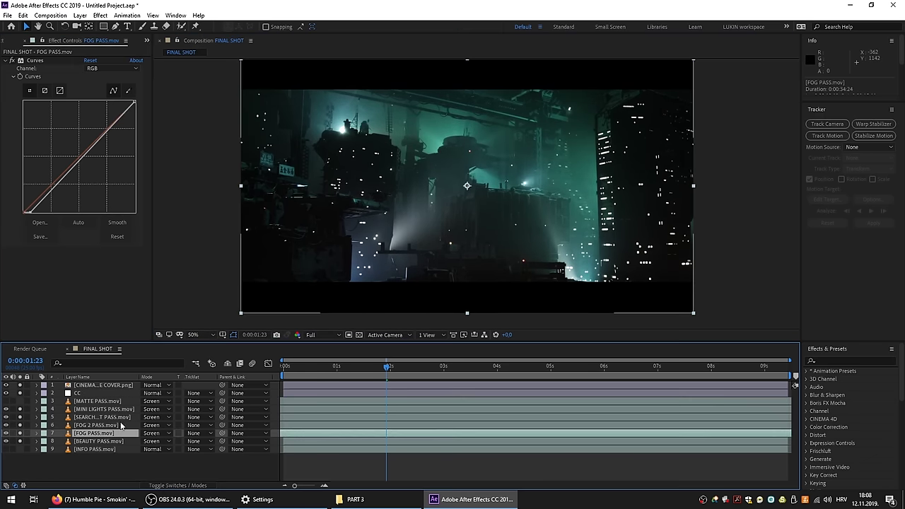
click(106, 68)
click(106, 107)
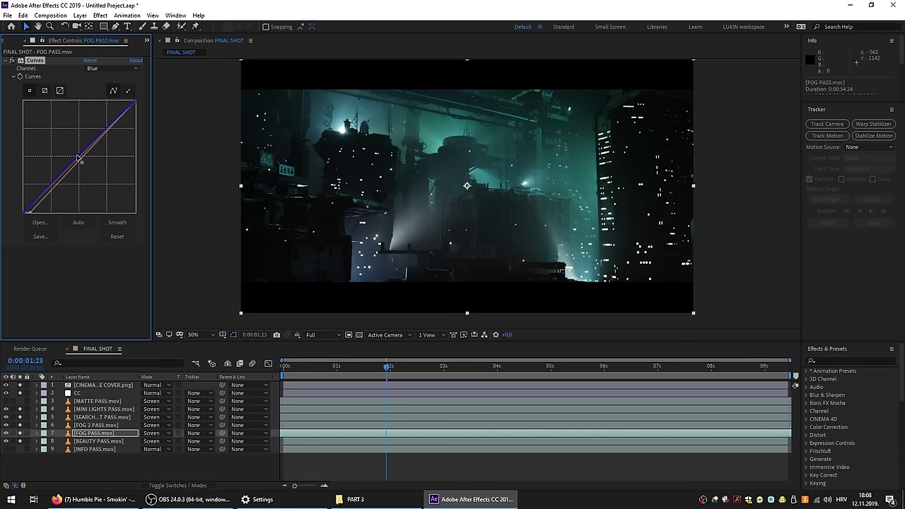
click(722, 199)
key(space)
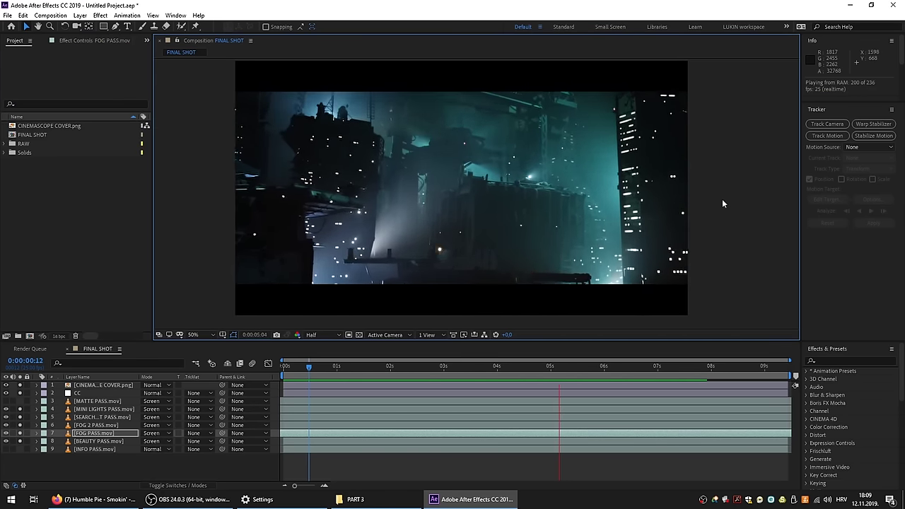
key(space)
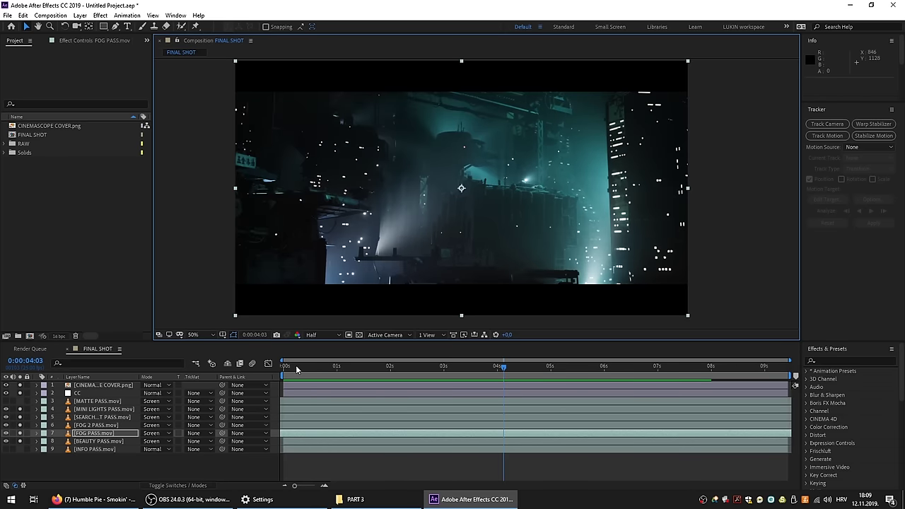
drag(296, 366, 312, 367)
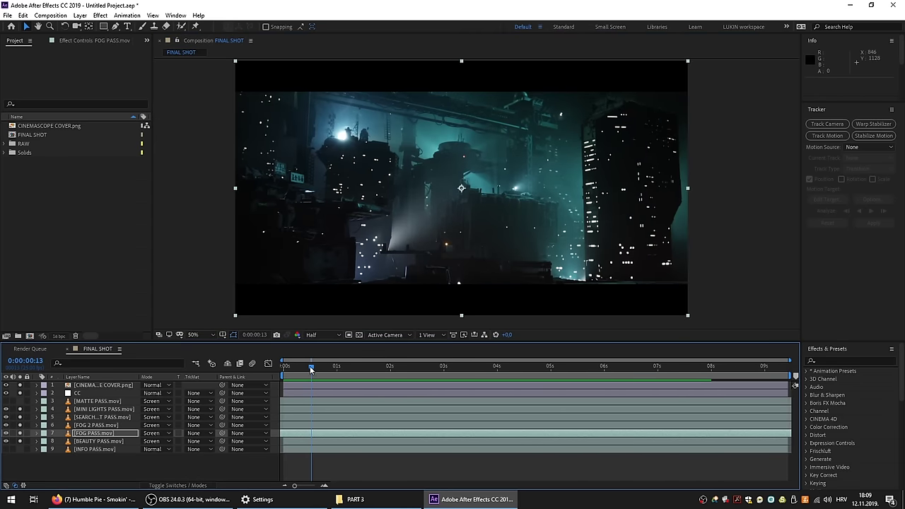
Open the ADS folder of advert clips in File Explorer and select REKLAMA ZGRADA Aspen Beer.mp4.
click(353, 500)
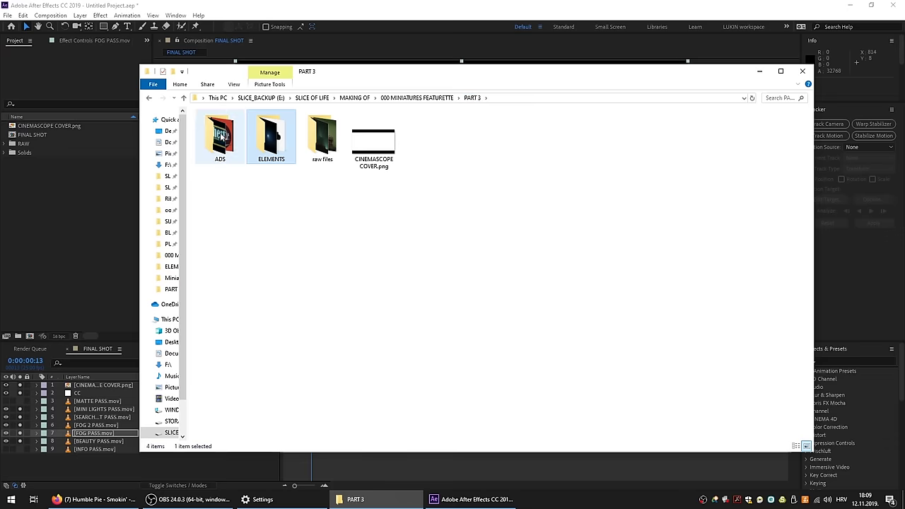
double_click(222, 134)
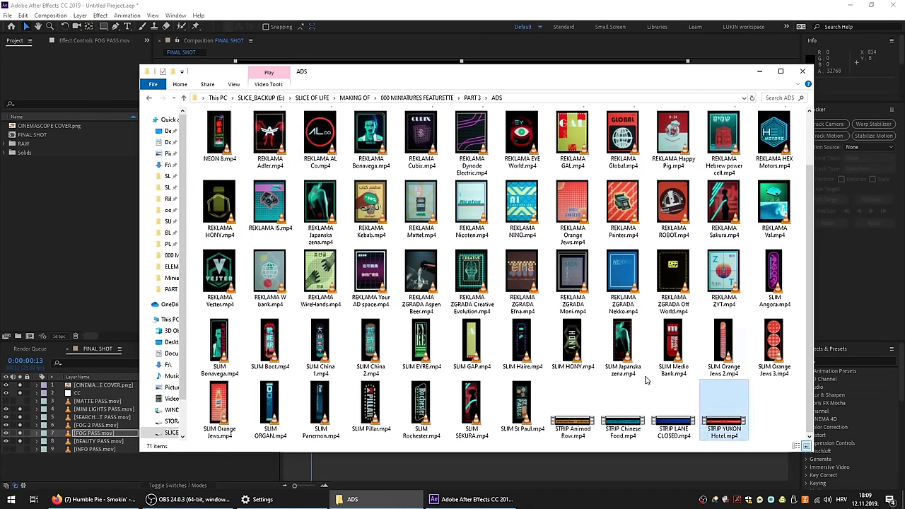
key(ctrl+a)
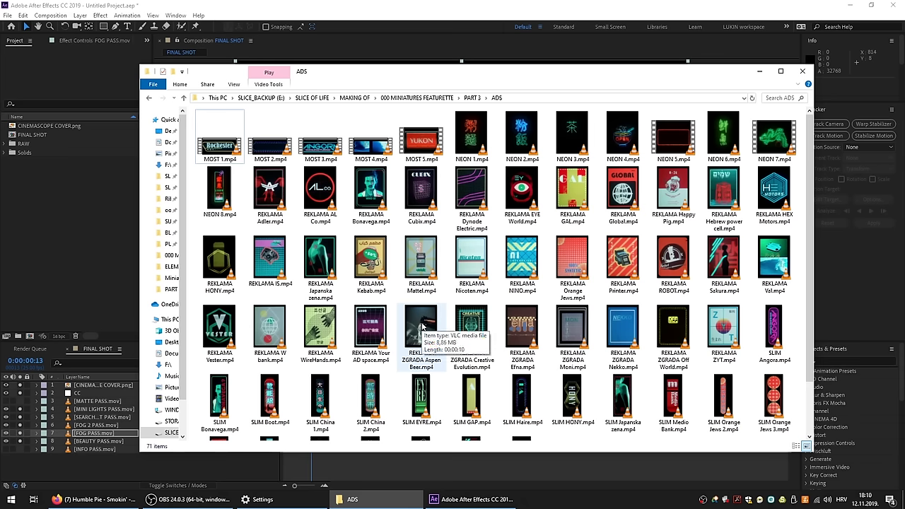
click(423, 327)
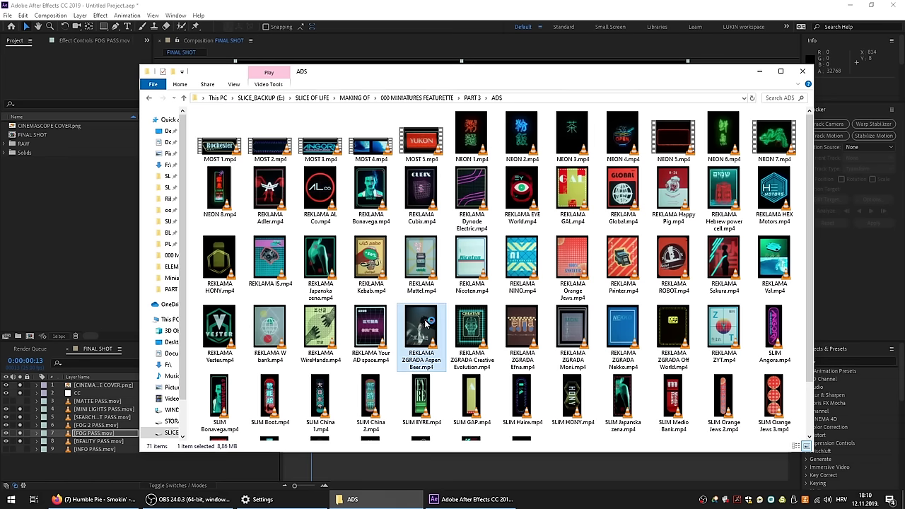
Play the Aspen Beer ad in VLC, close it, and import the chosen ad clips into After Effects.
double_click(427, 323)
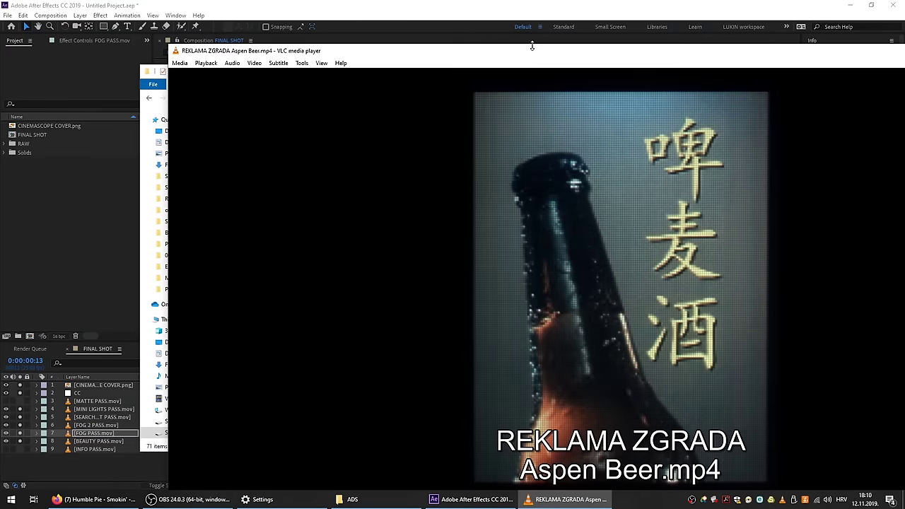
drag(532, 46, 381, 23)
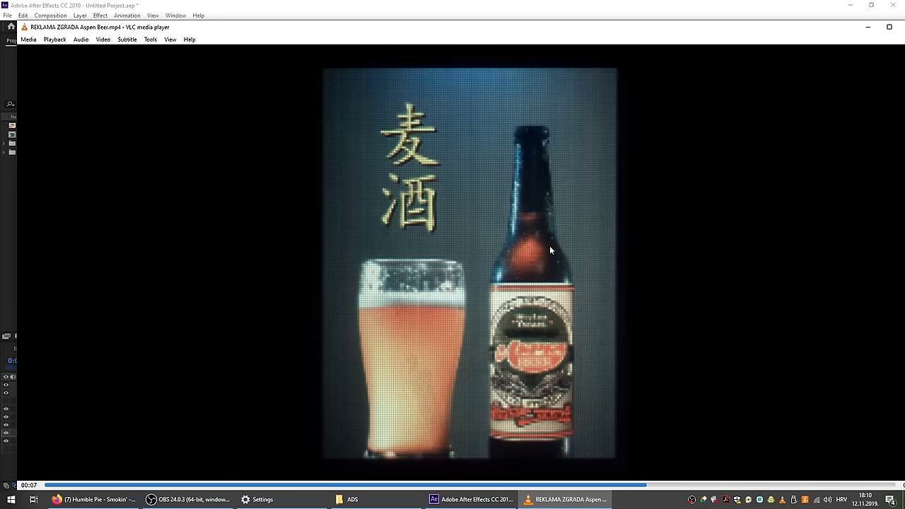
drag(847, 29, 807, 28)
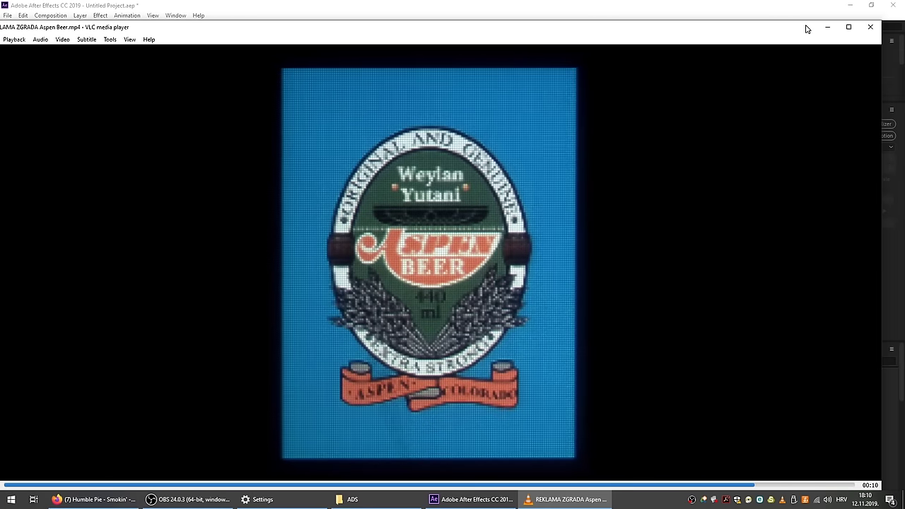
click(870, 31)
drag(453, 212, 56, 225)
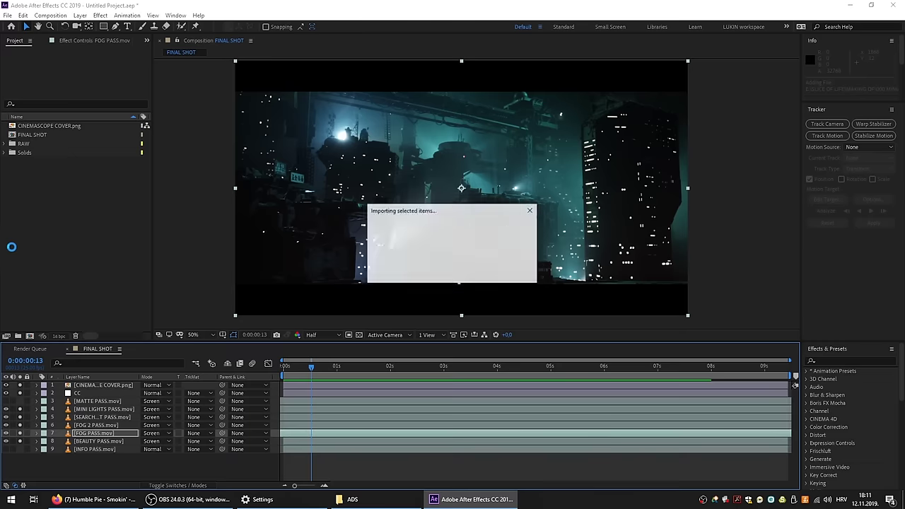
Create a Project folder named ADS and move the imported ad clips into it.
click(18, 337)
text(ADS)
key(Return)
click(42, 180)
shift+click(39, 242)
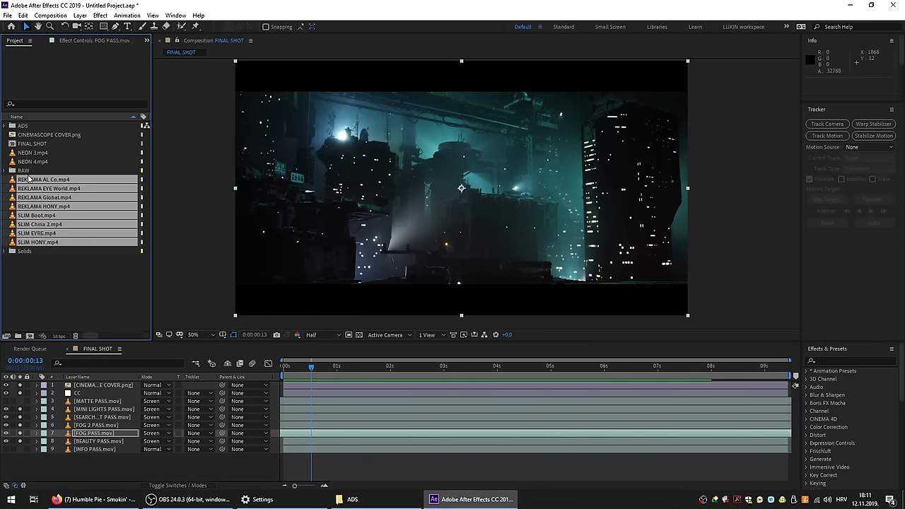
drag(30, 181, 14, 126)
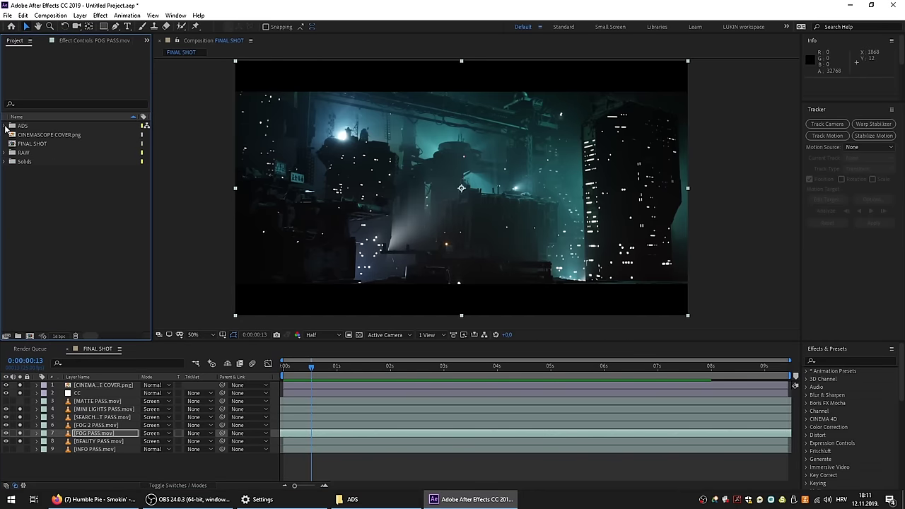
Add REKLAMA Global.mp4 to FINAL SHOT as layer 3 and scale it to 16%.
click(6, 125)
drag(53, 171, 92, 401)
key(s)
drag(154, 409, 120, 410)
Solo the INFO PASS layer and start Track Camera on its footage.
click(20, 465)
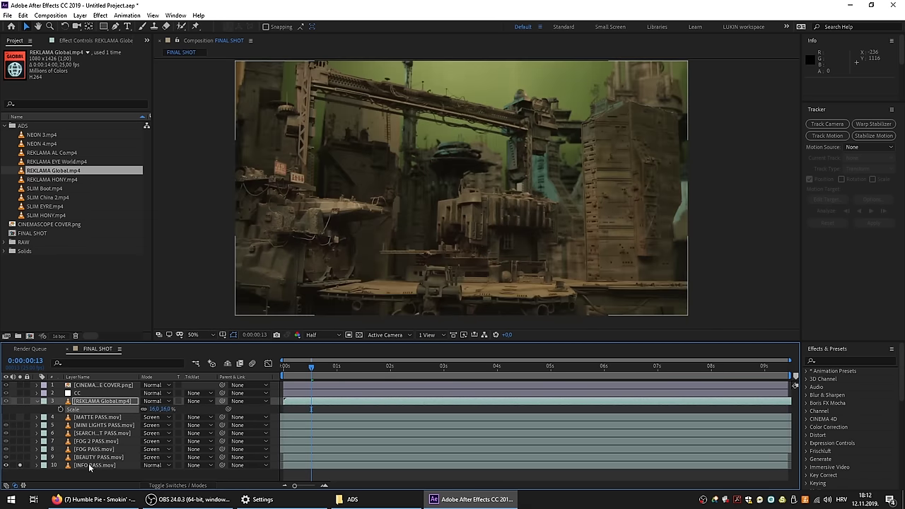
click(94, 465)
click(95, 41)
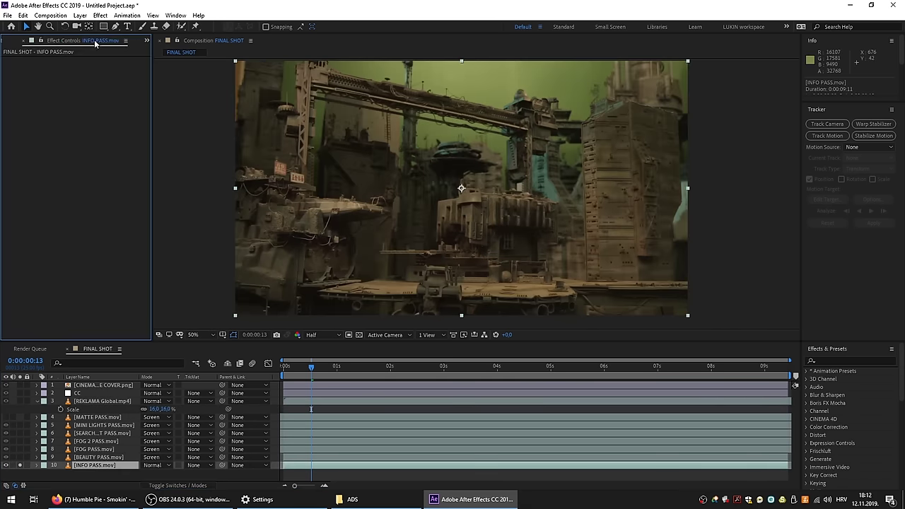
click(288, 464)
click(819, 123)
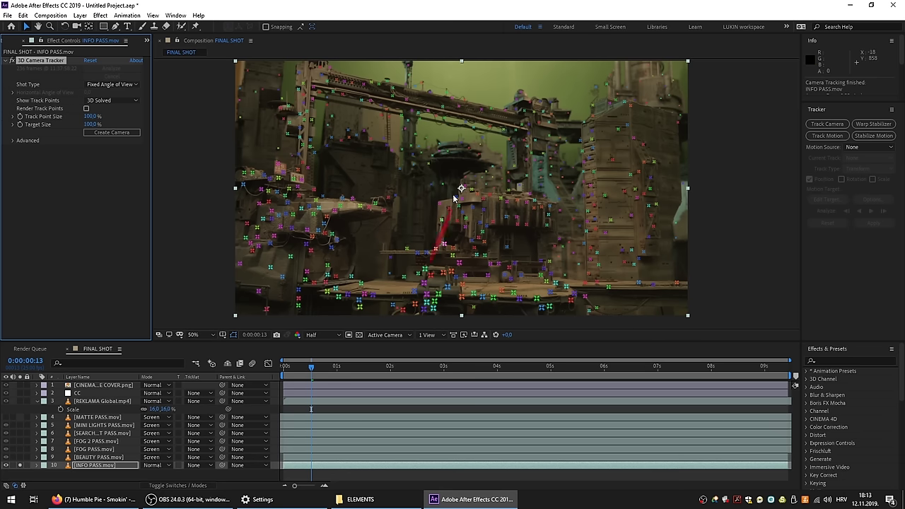
Create a 3D camera from the track solve and three nulls at chosen track points.
click(112, 133)
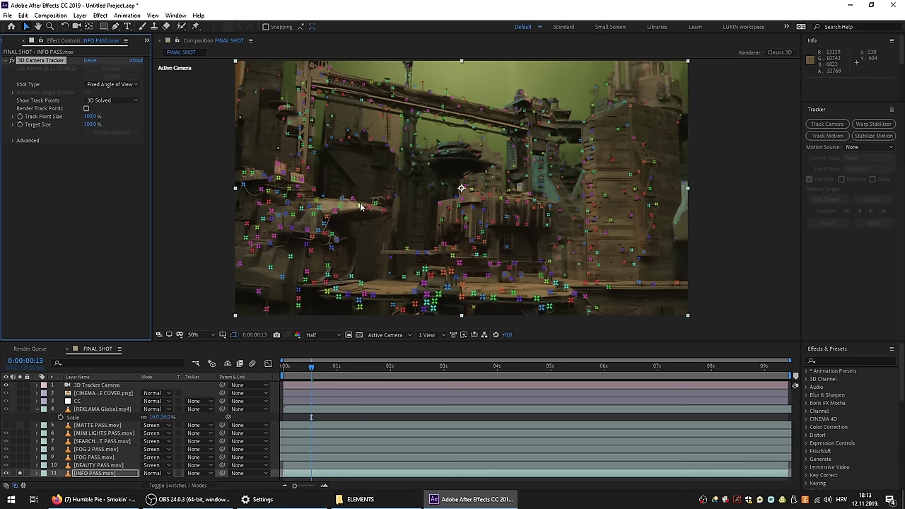
right_click(360, 210)
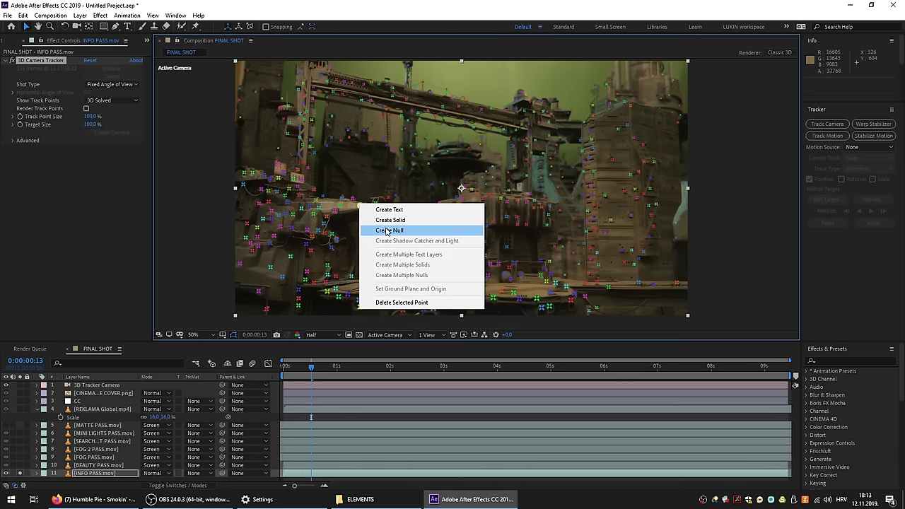
click(388, 230)
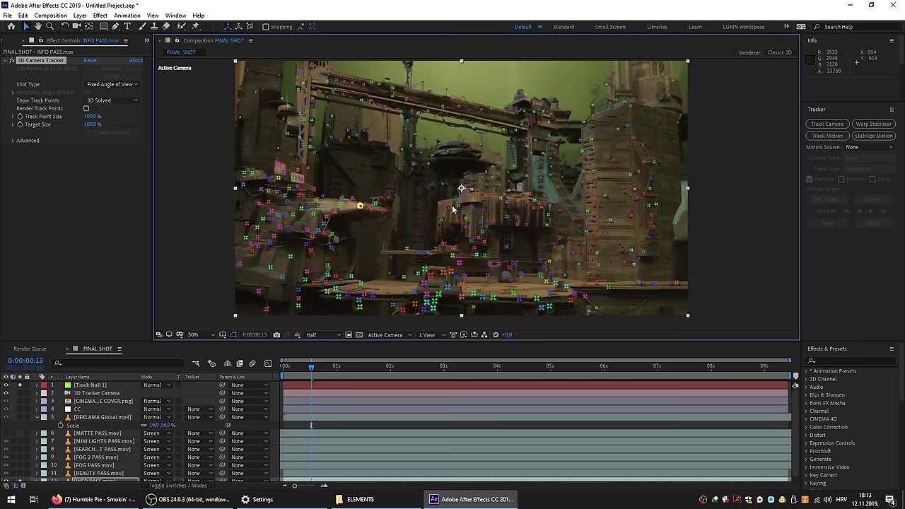
right_click(504, 202)
click(523, 221)
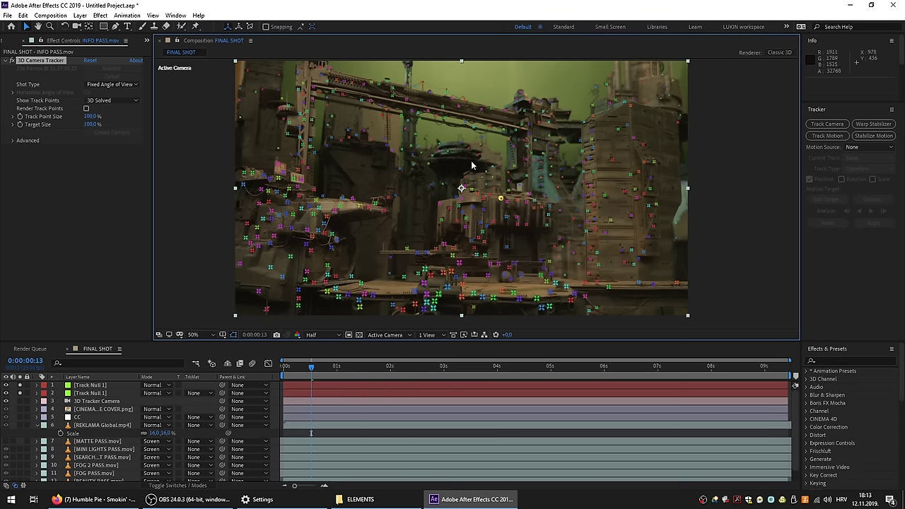
right_click(481, 148)
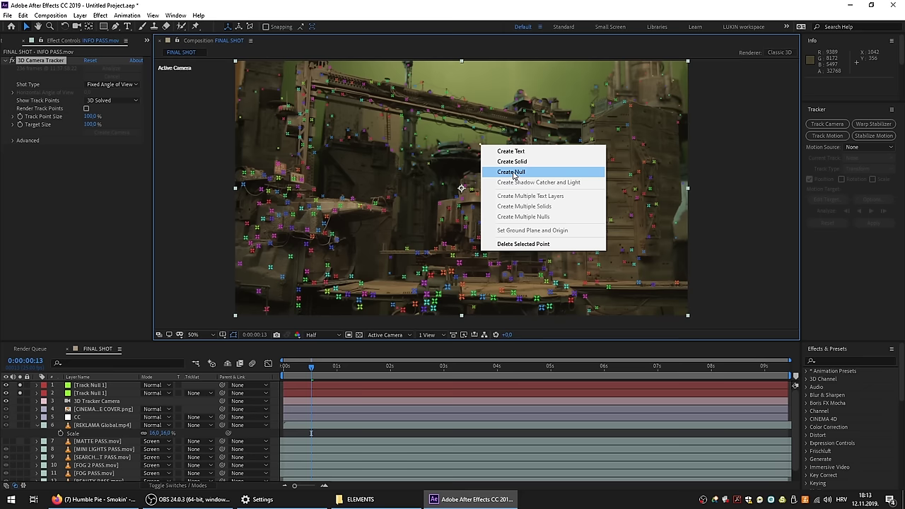
click(513, 172)
Inspect the nulls from the Top view, then return to the Active Camera view.
click(388, 335)
click(380, 390)
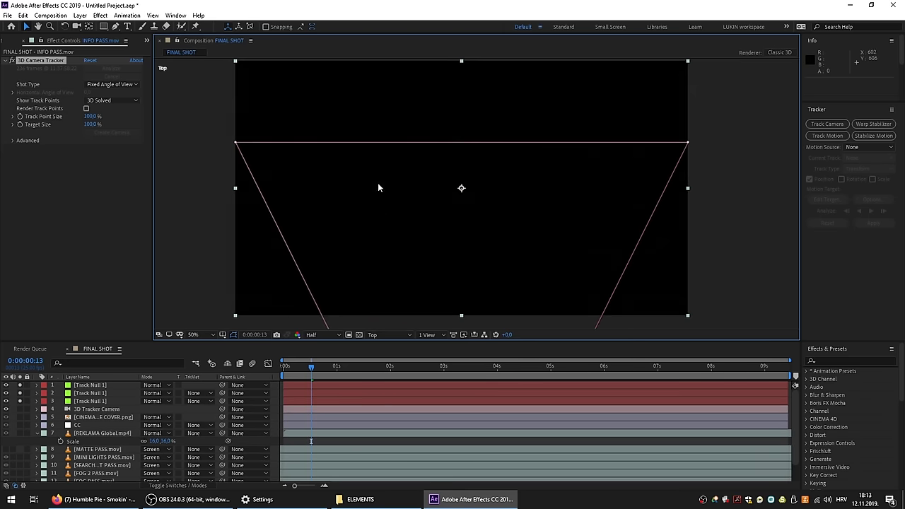
scroll(384, 171, down, 7)
drag(456, 150, 419, 222)
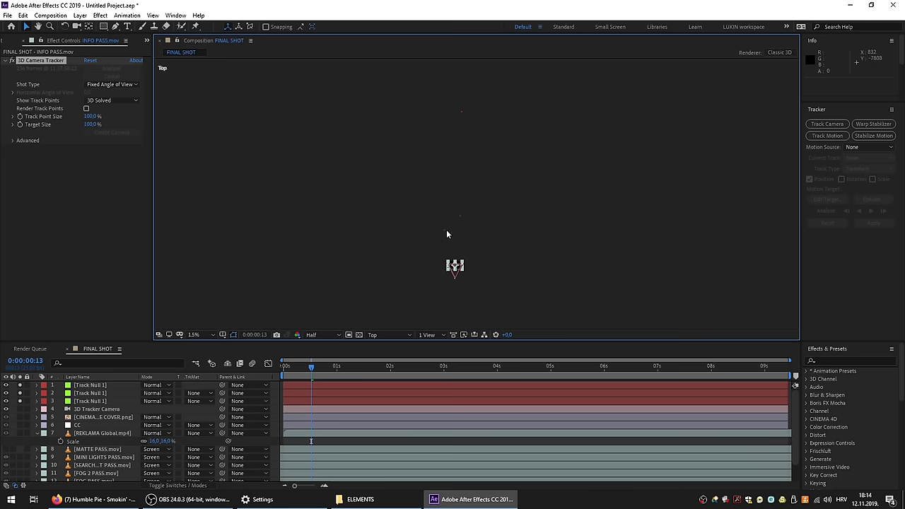
click(384, 338)
click(391, 348)
scroll(422, 269, up, 6)
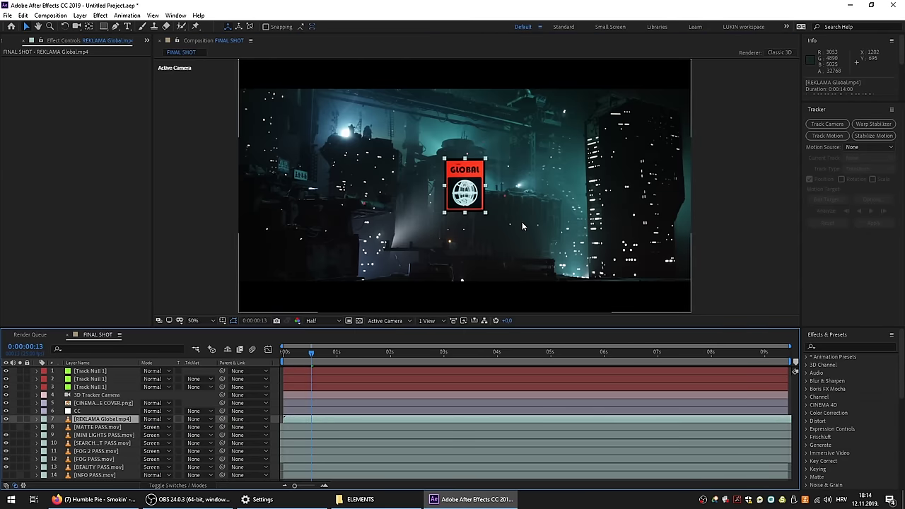
Check the second tracking null's position and make the REKLAMA Global layer 3D.
click(90, 387)
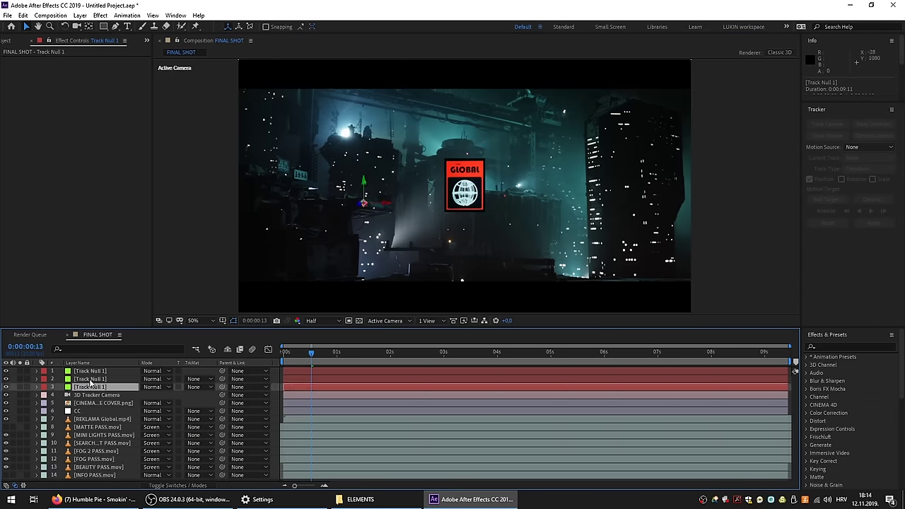
click(91, 379)
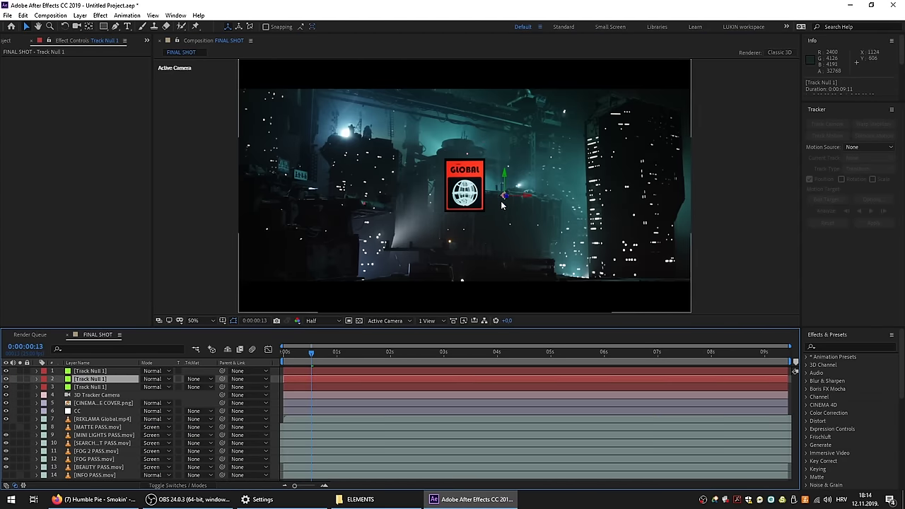
key(p)
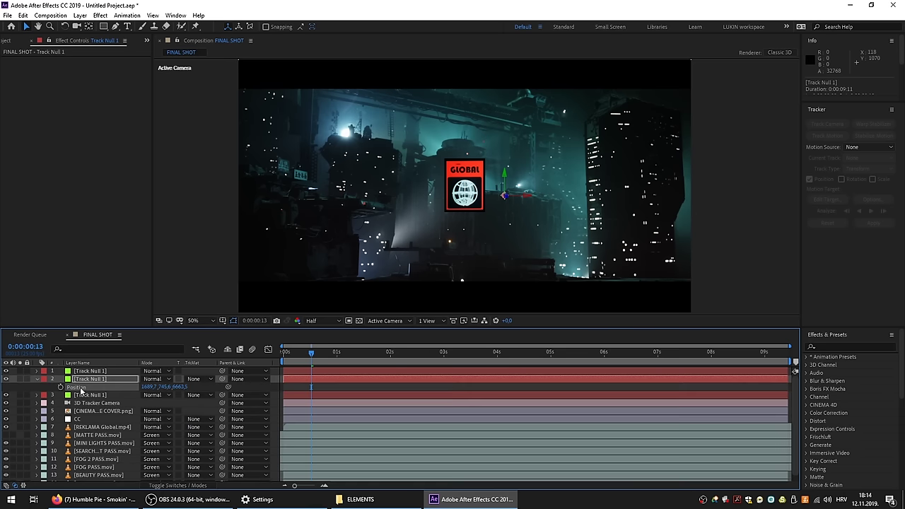
click(36, 380)
click(101, 419)
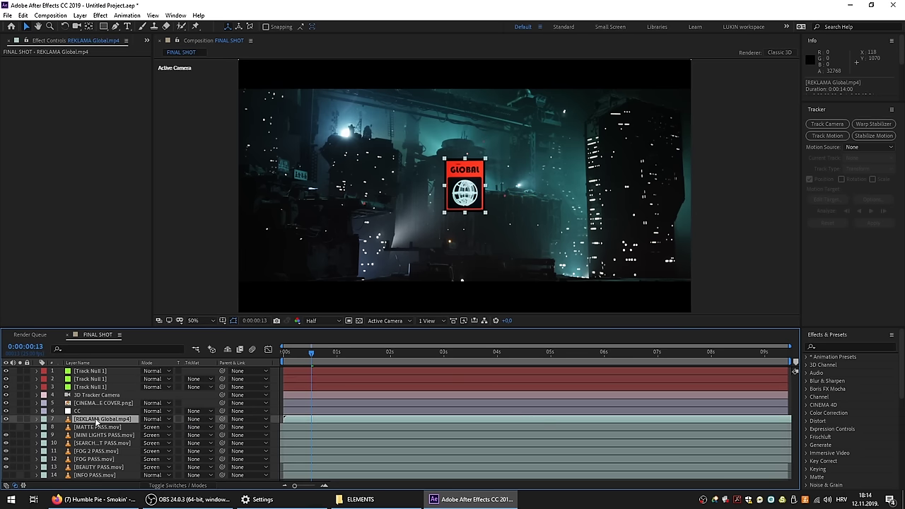
key(F4)
click(193, 420)
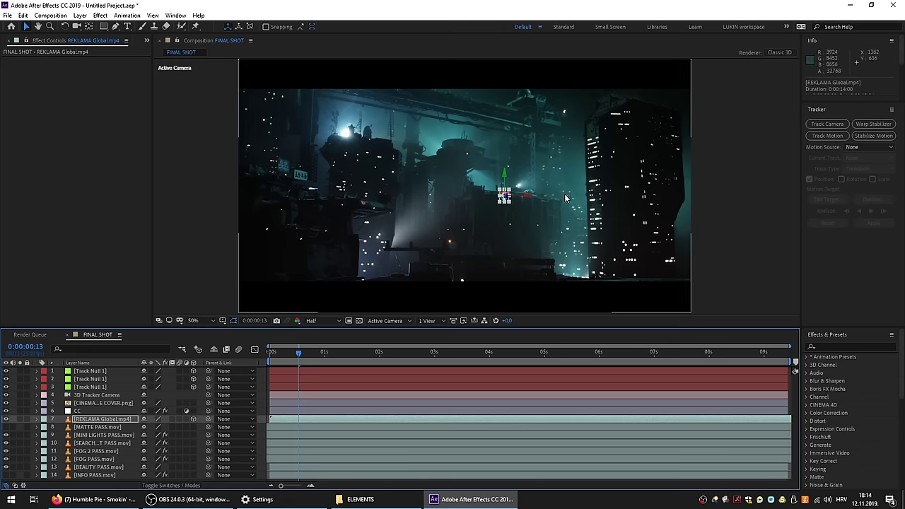
Scale the Global ad up to 53% and move it onto the building.
key(slash)
key(comma)
key(comma)
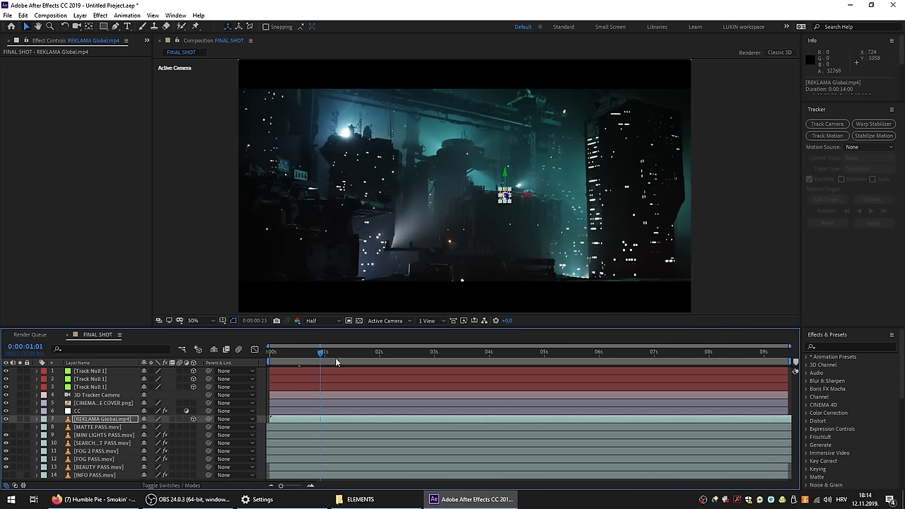
mouse_move(339, 362)
mouse_down()
mouse_move(590, 368)
mouse_move(337, 354)
mouse_up()
key(s)
drag(175, 428, 178, 429)
drag(506, 198, 493, 247)
Set the Global ad's blend mode to Screen.
click(173, 485)
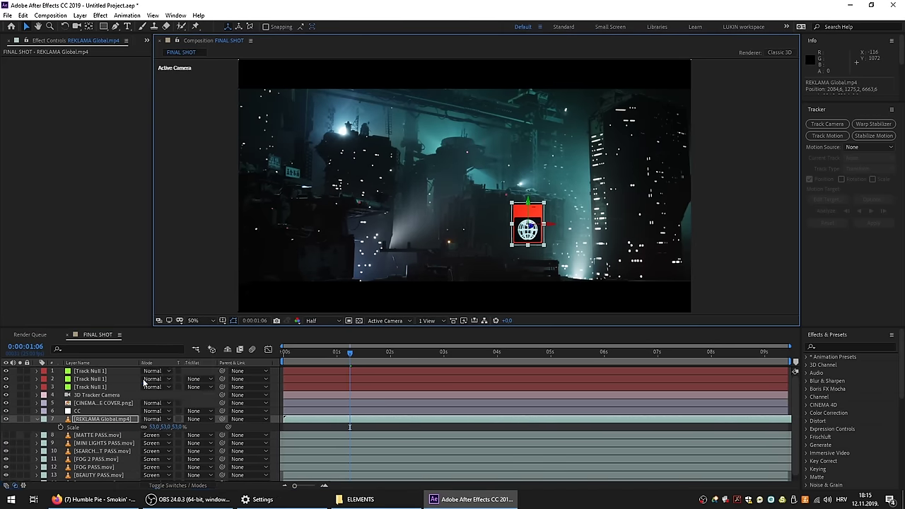
click(151, 419)
click(212, 132)
scroll(539, 267, up, 2)
Apply Corner Pin to the ad and raise its upper-left and lower-left corners slightly.
key(ctrl+space)
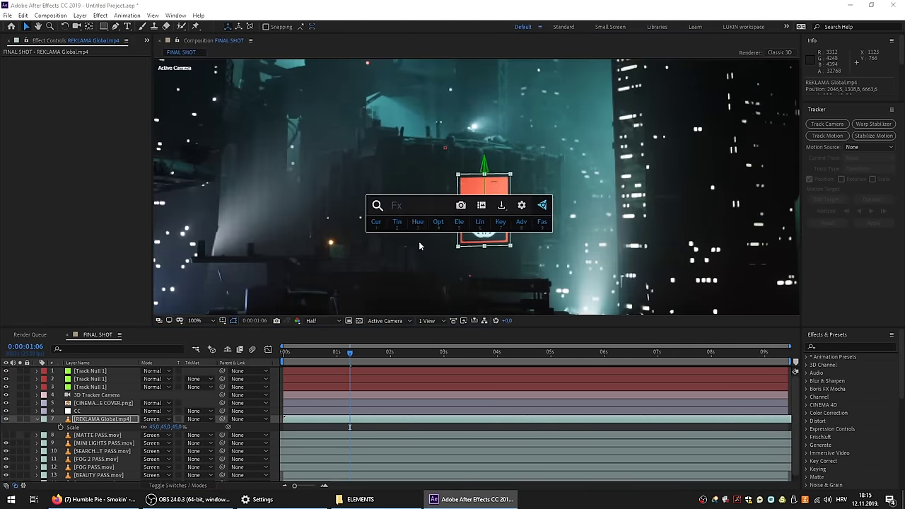
text(corn)
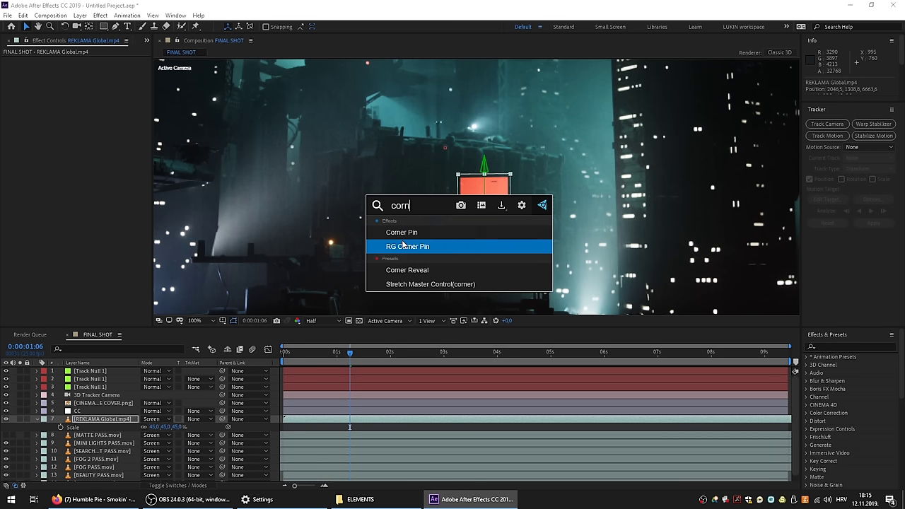
key(Return)
drag(458, 177, 459, 172)
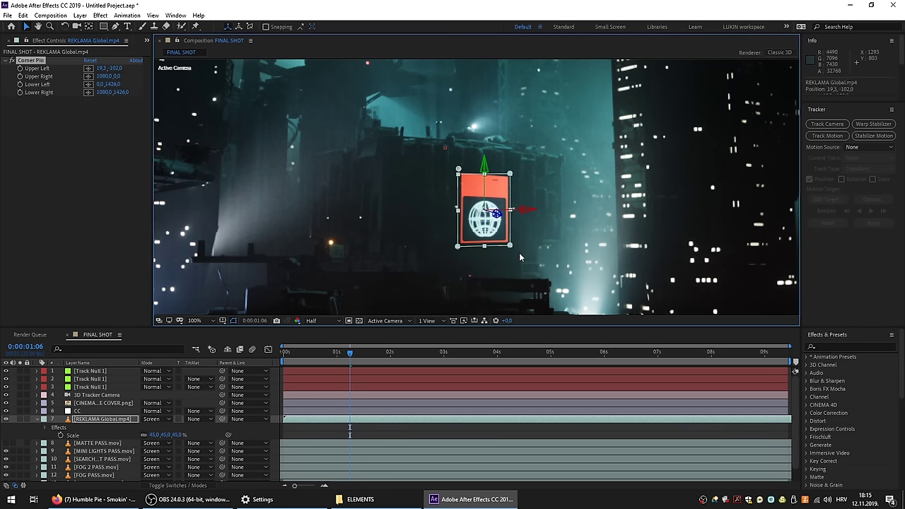
drag(456, 249, 457, 245)
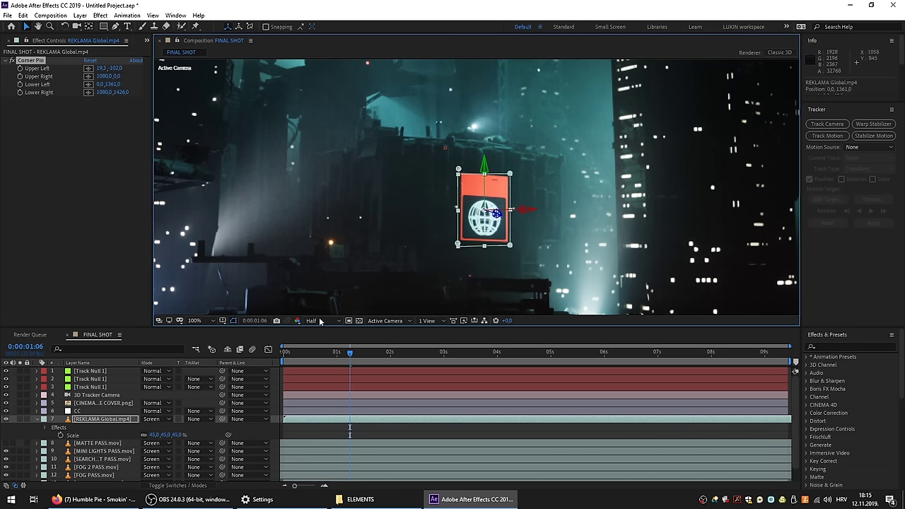
Set the Global ad's opacity to 50% and preview the shot.
scroll(402, 183, down, 1)
click(125, 413)
click(124, 419)
key(t)
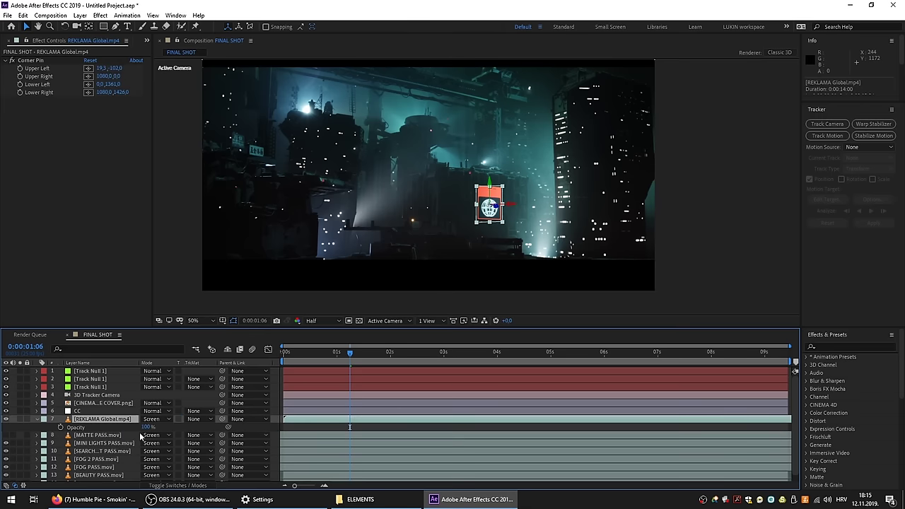
click(180, 424)
drag(483, 146, 502, 172)
key(space)
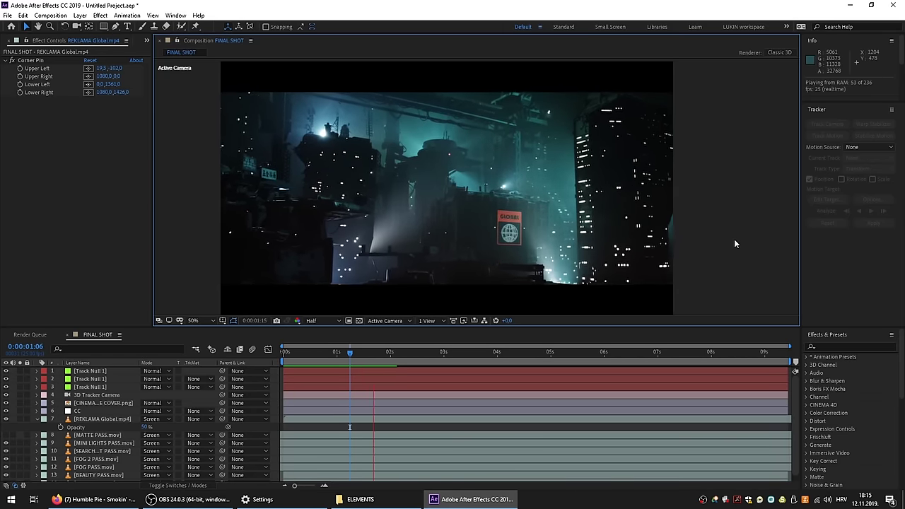
Remove one tracking null and create a new null on the building's track points.
click(37, 419)
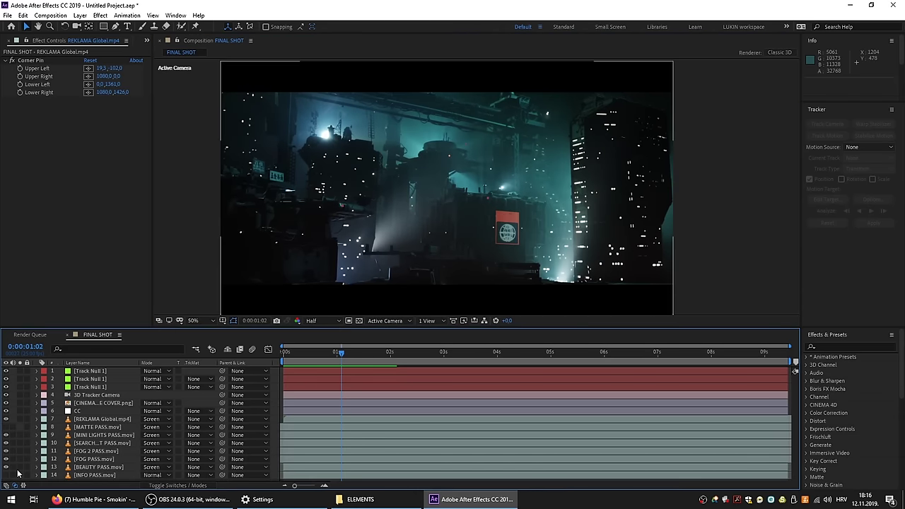
key(ctrl+z)
key(ctrl+z)
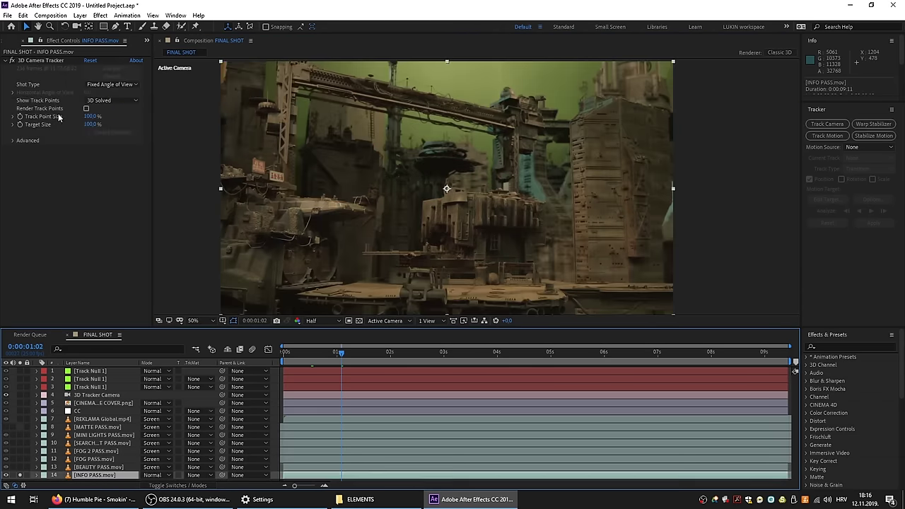
right_click(537, 207)
click(555, 230)
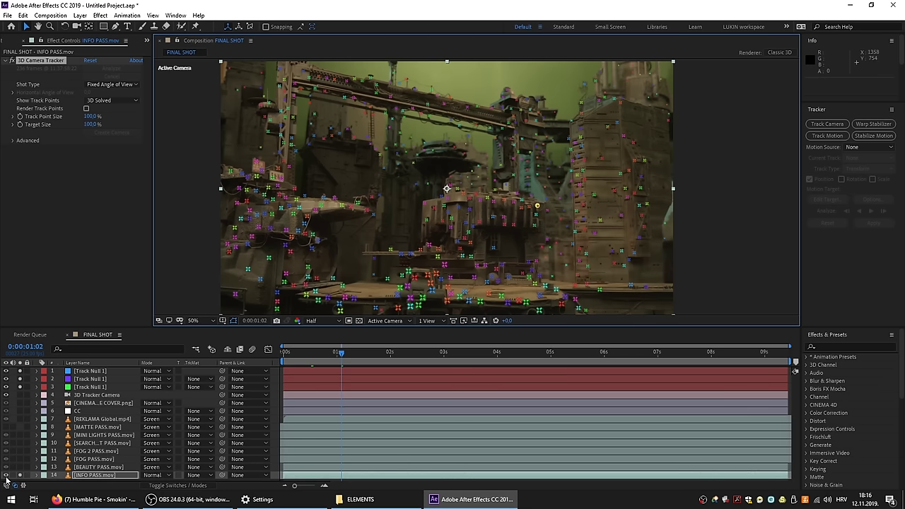
Add NEON 3.mp4 to the layer stack as a 3D layer and reveal the new null's position.
key(ctrl+0)
drag(42, 134, 95, 417)
click(84, 372)
key(p)
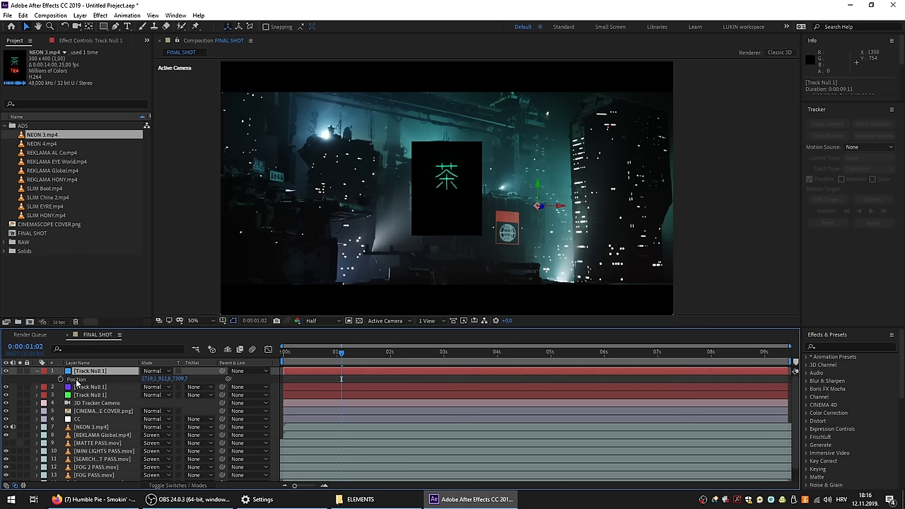
key(F4)
click(192, 427)
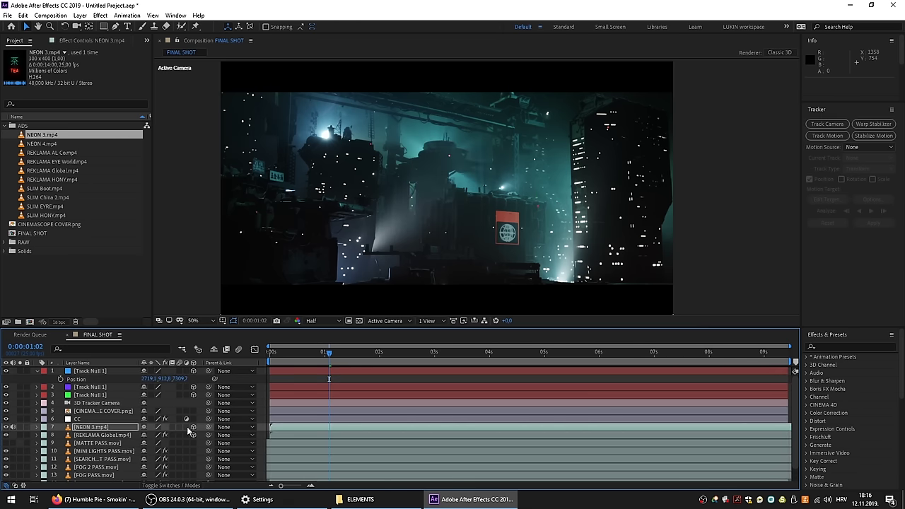
key(F4)
Zoom in on the null and scrub the shot to check the neon's placement.
key(period)
key(period)
key(period)
drag(623, 238, 348, 161)
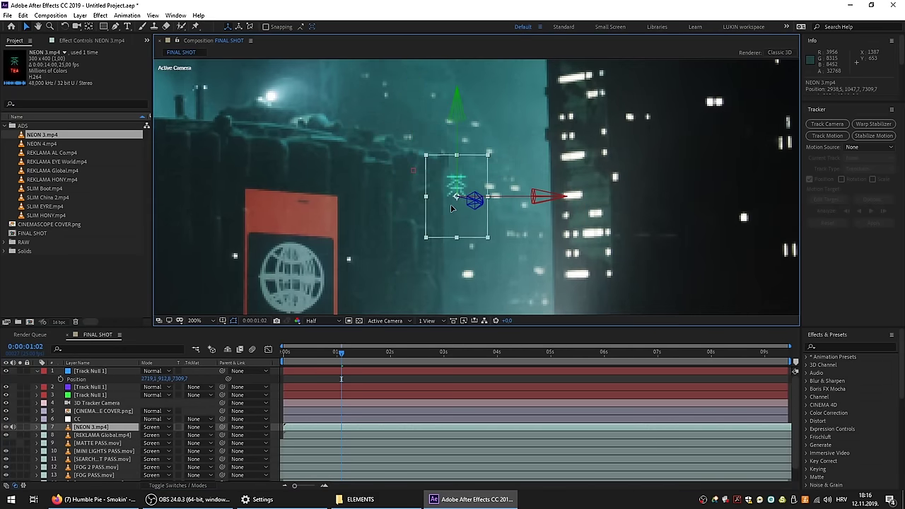
key(comma)
click(307, 353)
drag(320, 355, 292, 356)
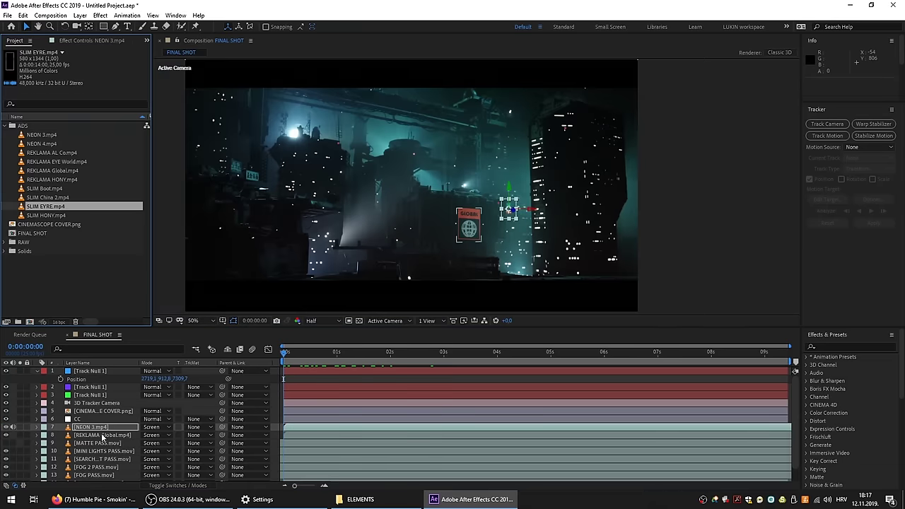
Duplicate the Global ad layer and replace its footage with SLIM EYRE.mp4.
click(102, 436)
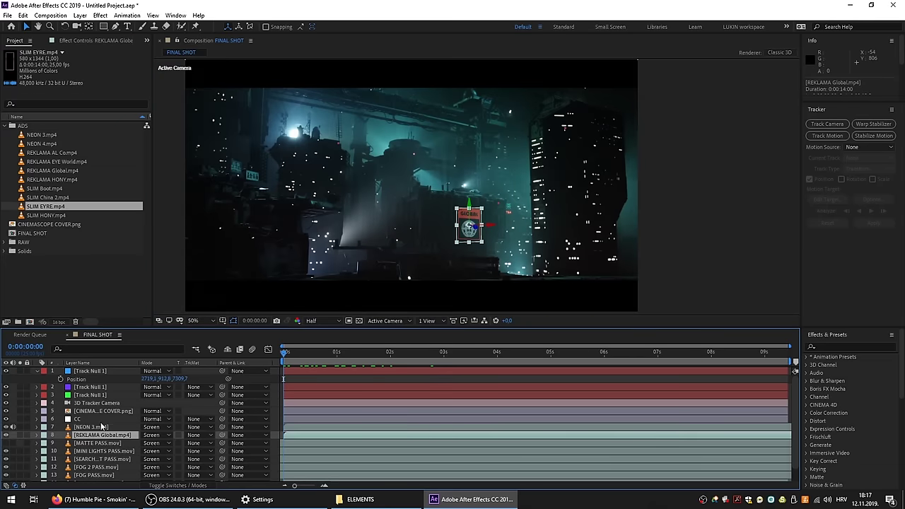
key(ctrl+d)
drag(55, 207, 97, 437)
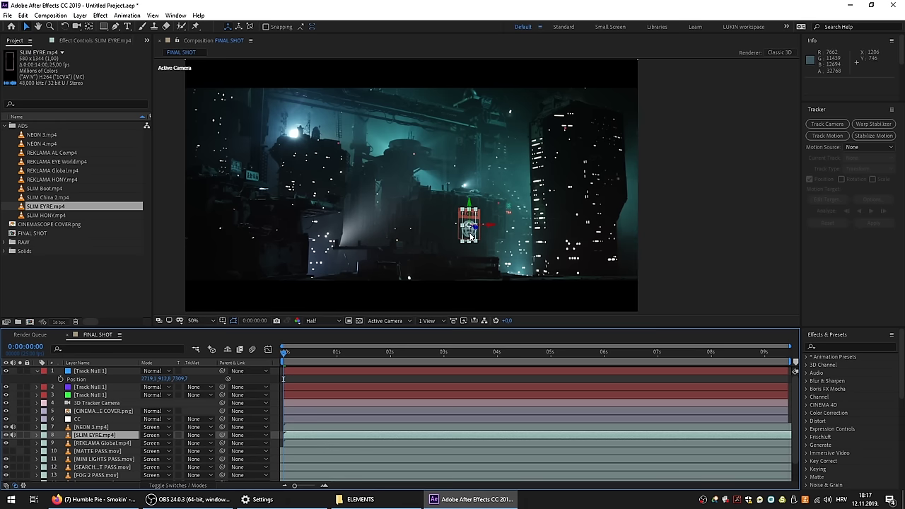
drag(488, 217, 572, 167)
scroll(563, 171, up, 2)
Align SLIM EYRE.mp4 with the tower's tracking null and nudge its upper-right corner pin inward.
click(90, 394)
key(p)
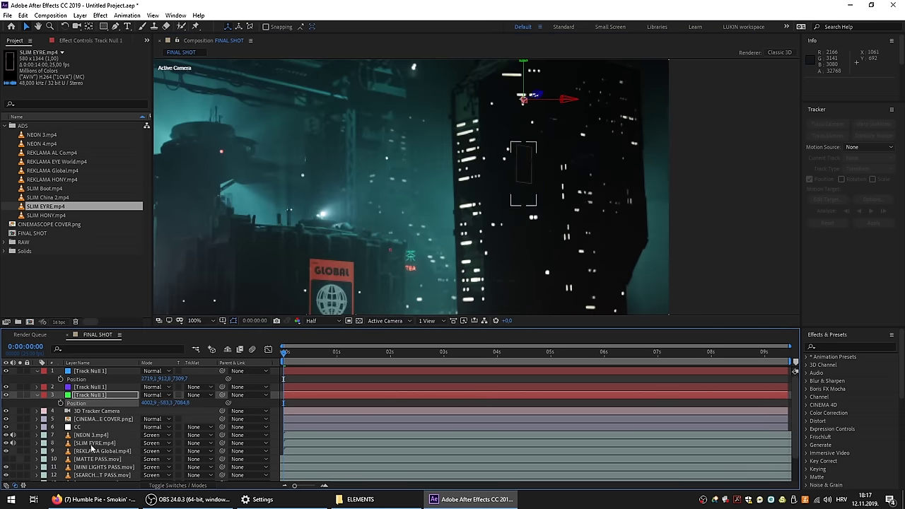
click(93, 443)
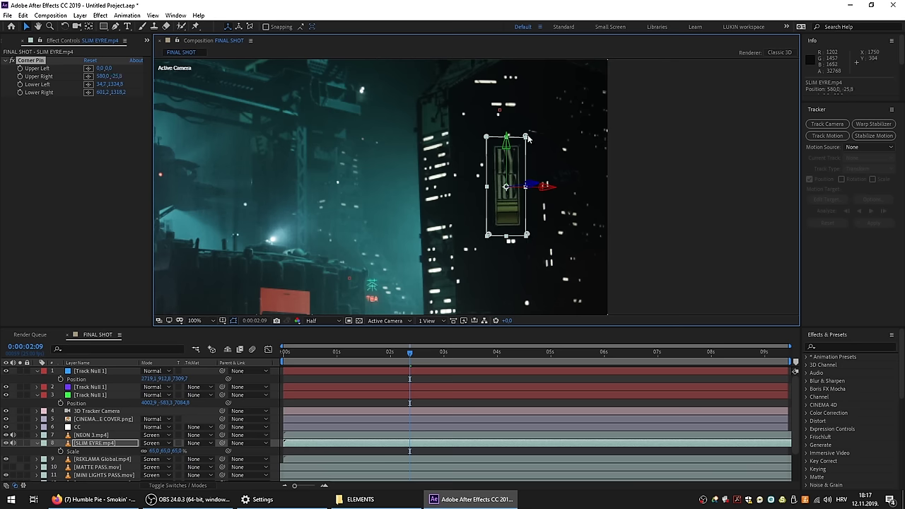
drag(528, 138, 528, 137)
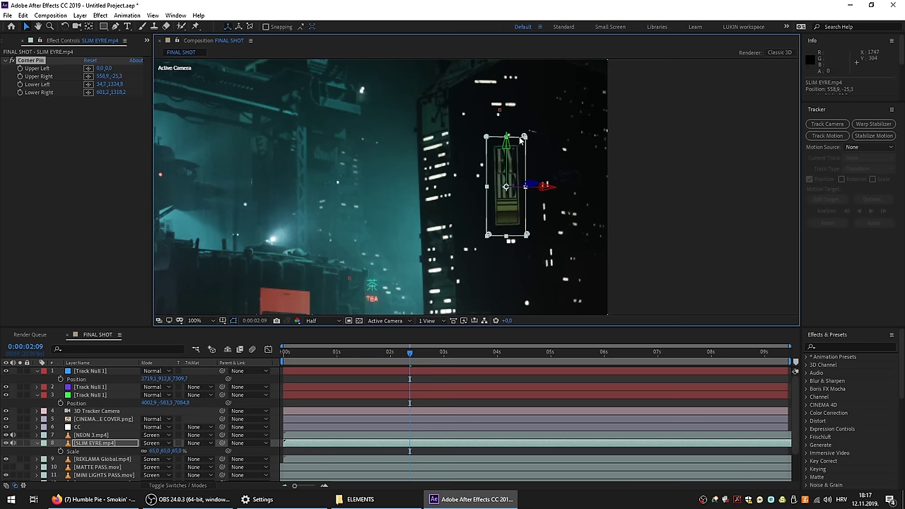
scroll(386, 155, down, 2)
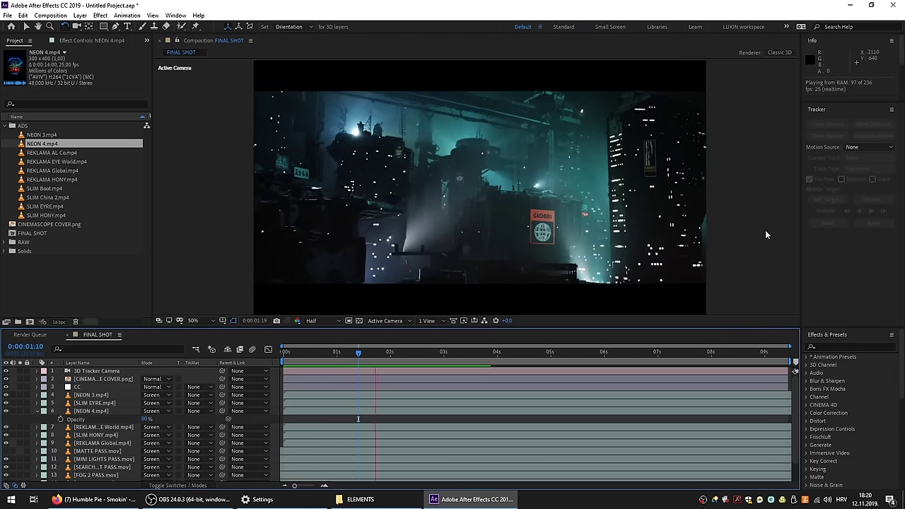
key(alt+Tab)
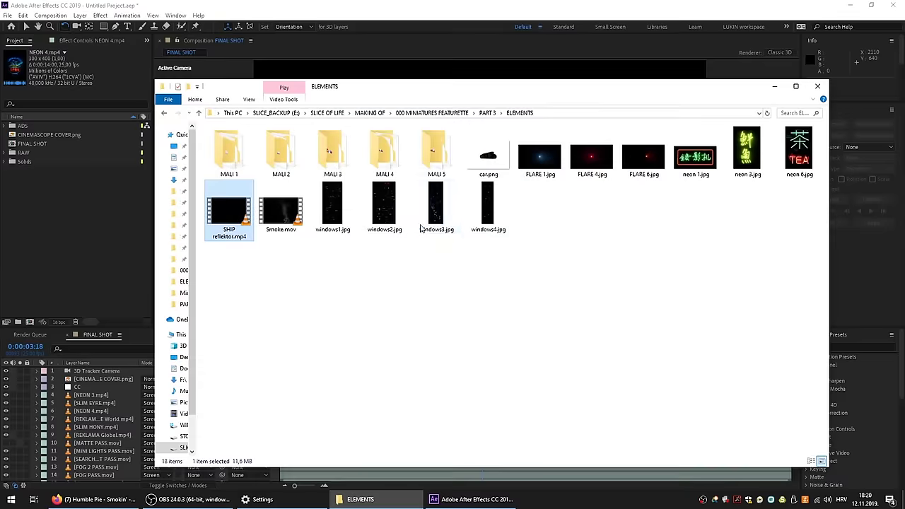
Import FLARE 1, 4 and 6 JPGs and preview FLARE 1 and FLARE 6.
click(532, 163)
shift+click(644, 157)
drag(644, 157, 12, 155)
double_click(12, 155)
double_click(13, 170)
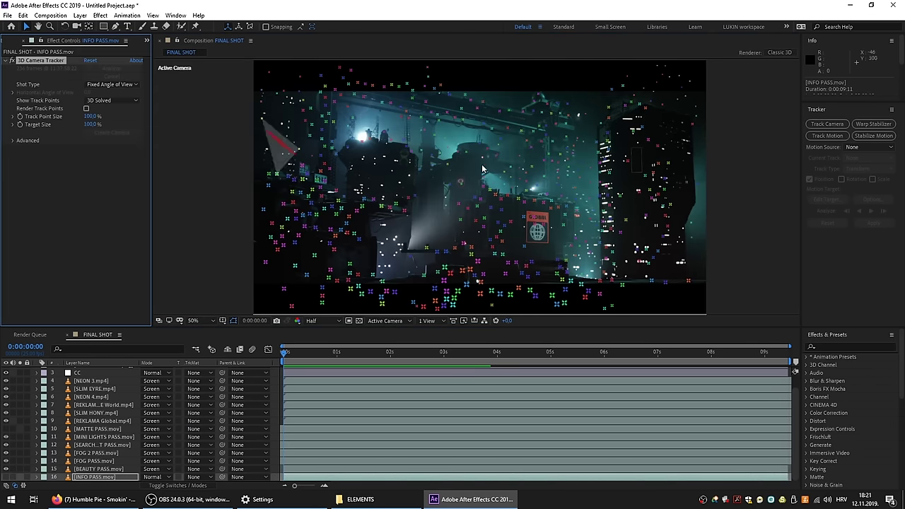
Create a new Track Null 1 at a tracked city point.
key(period)
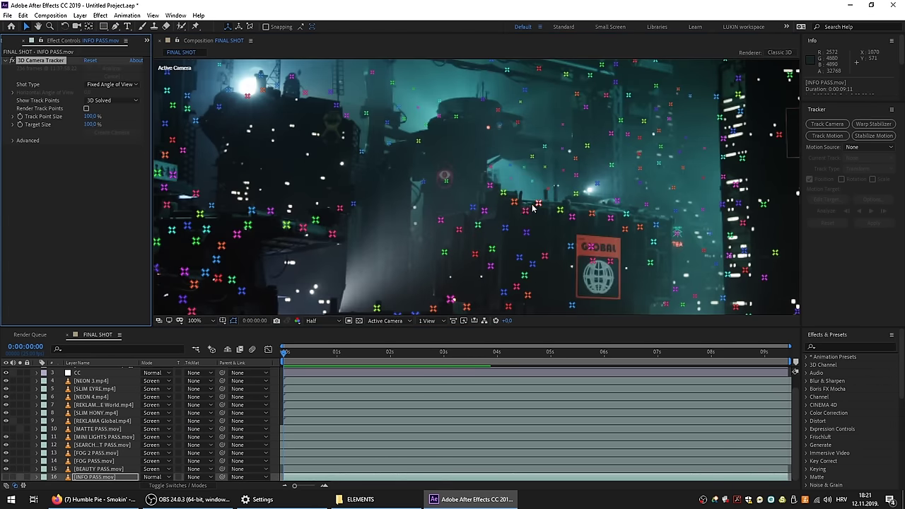
right_click(525, 208)
click(548, 238)
click(82, 372)
key(comma)
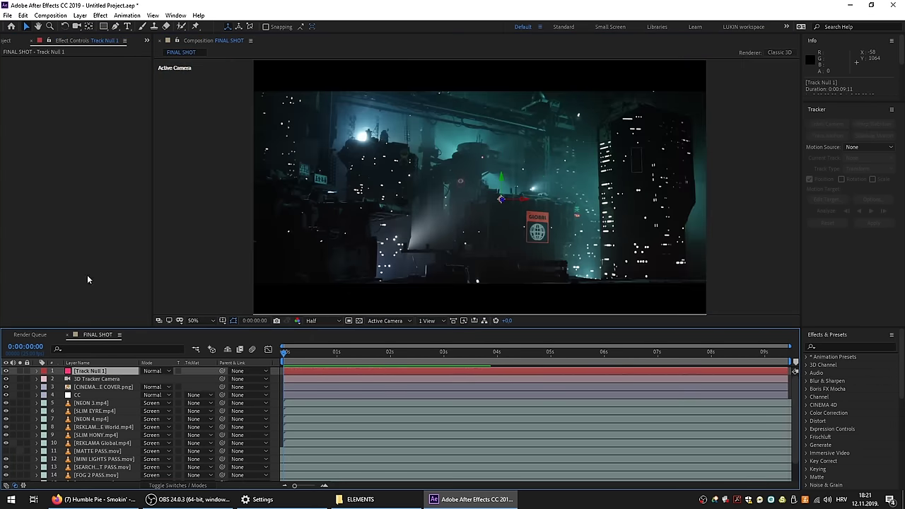
Add FLARE 4.jpg to FINAL SHOT and paste the null's position onto it.
click(6, 40)
drag(33, 165, 107, 400)
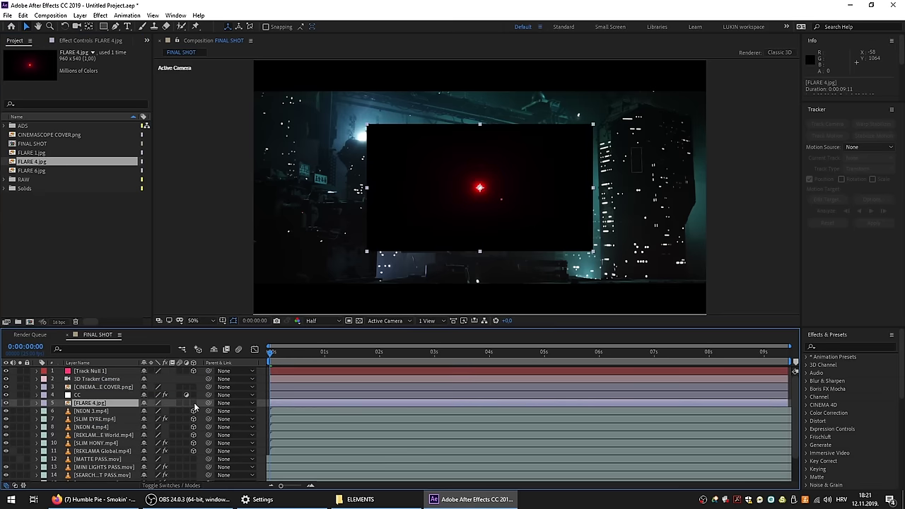
click(96, 371)
key(p)
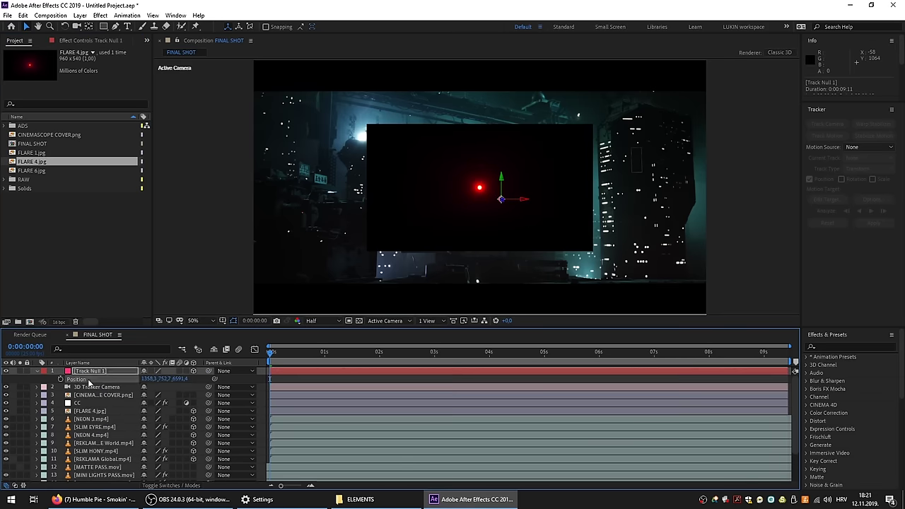
click(87, 412)
key(ctrl+v)
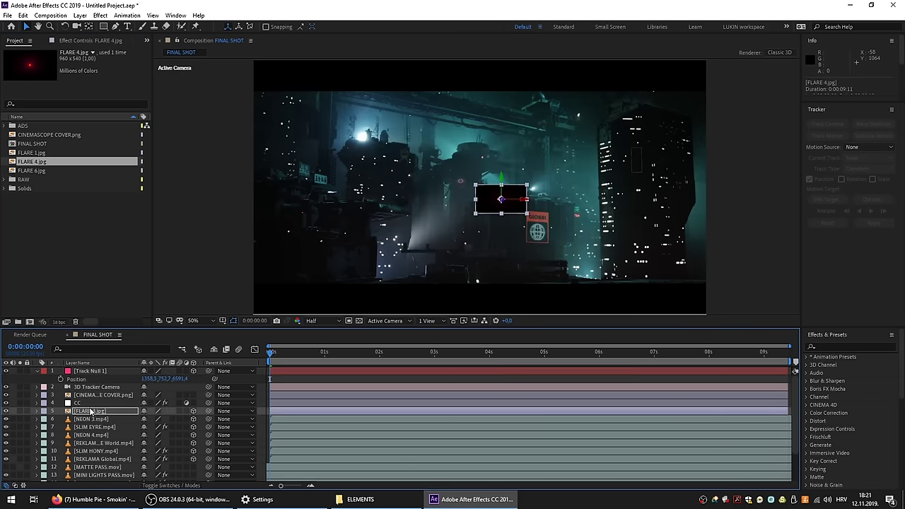
Set FLARE 4.jpg to Screen blending and reveal its scale for 60%.
key(F4)
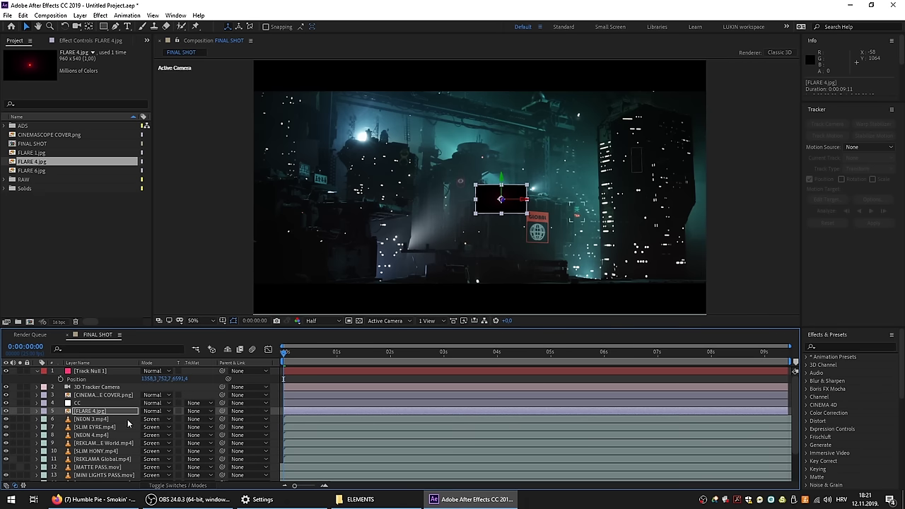
click(152, 411)
click(199, 202)
scroll(198, 201, up, 1)
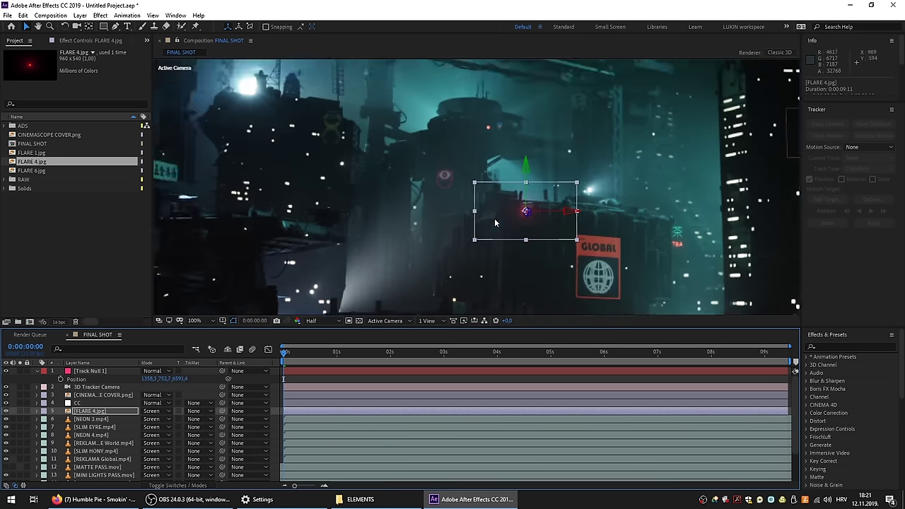
key(s)
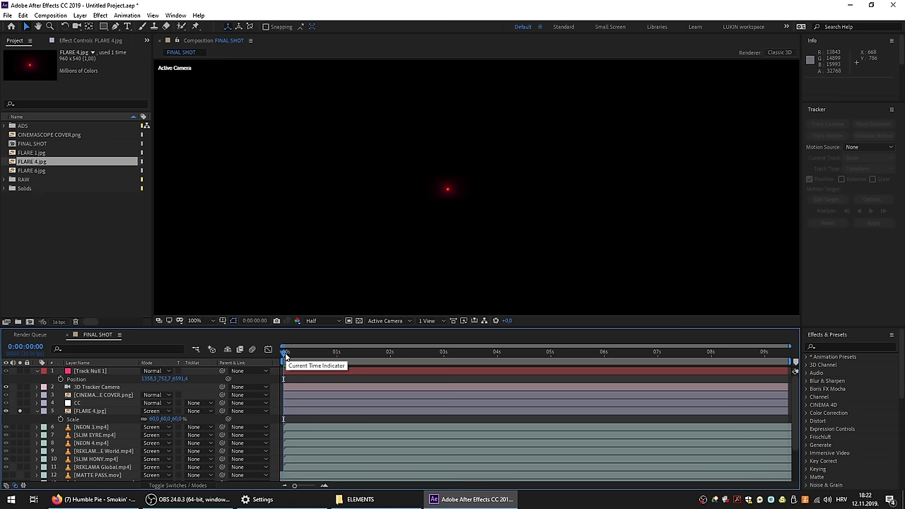
Keyframe FLARE 4's opacity to blink between 0% and 100%, looping it with loopOut().
click(147, 411)
key(t)
drag(147, 412, 78, 413)
click(60, 411)
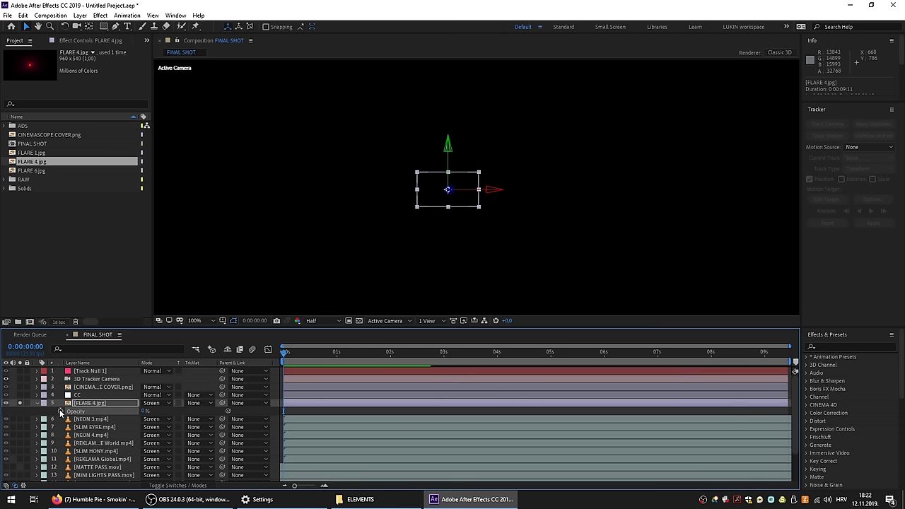
click(324, 353)
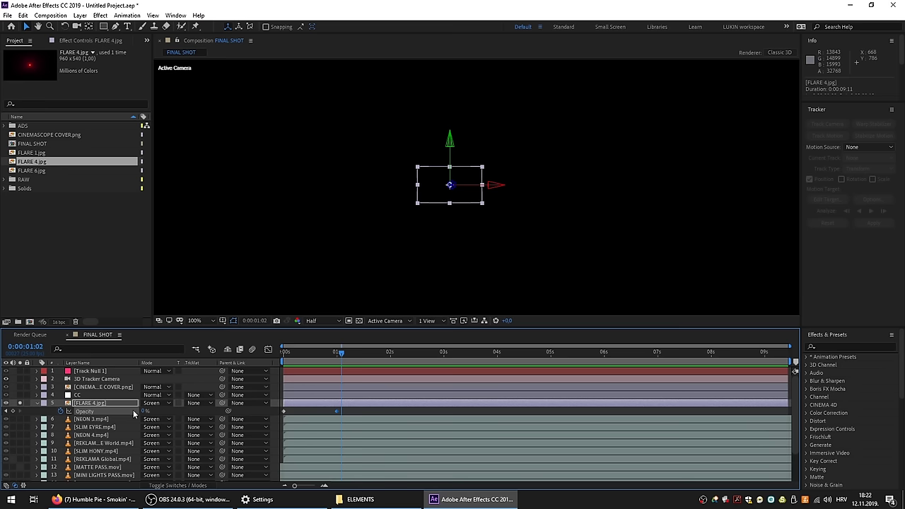
drag(145, 411, 337, 399)
drag(150, 411, 6, 417)
key(Page_Down)
key(Page_Down)
drag(144, 411, 244, 393)
key(space)
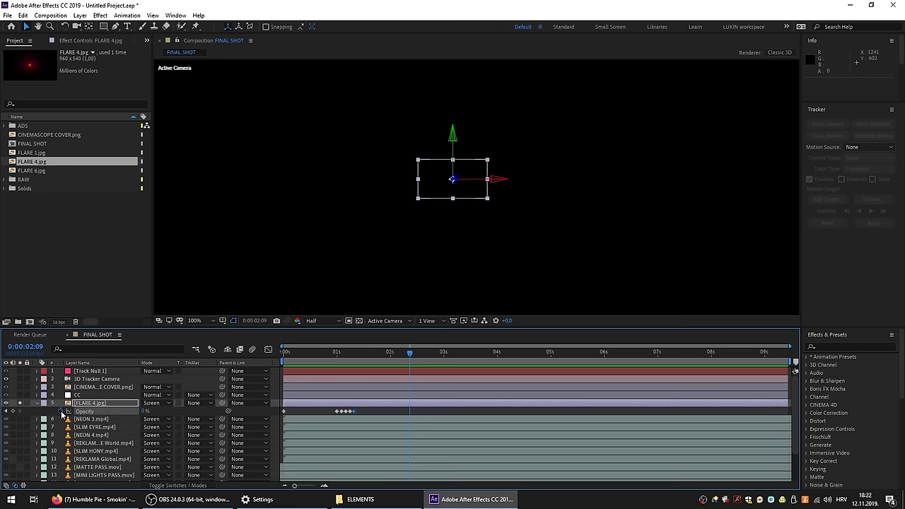
alt+click(61, 412)
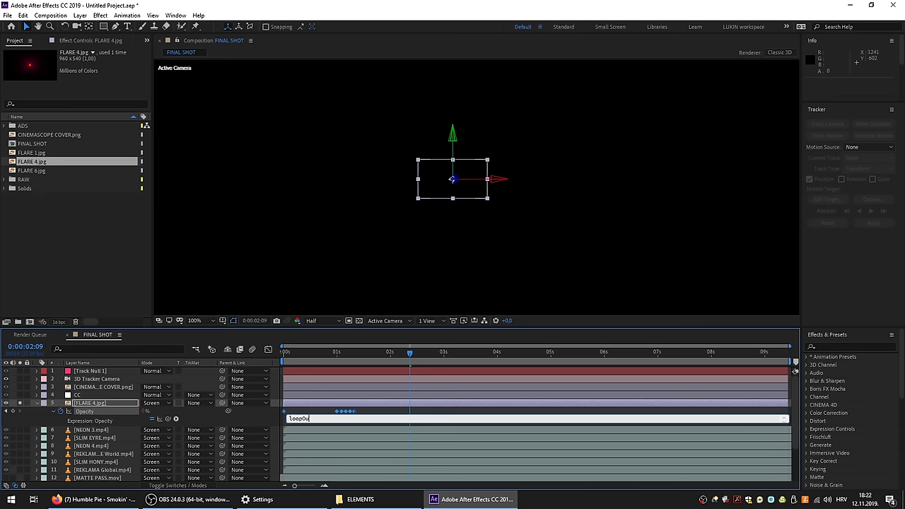
click(322, 395)
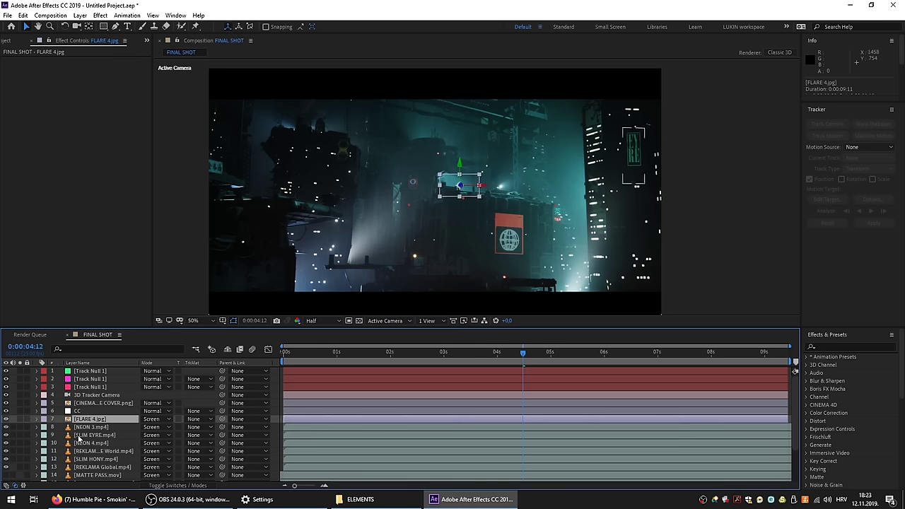
Duplicate the flare twice and reveal the Track Null positions for the new copies.
key(ctrl+d)
key(ctrl+d)
click(87, 373)
key(p)
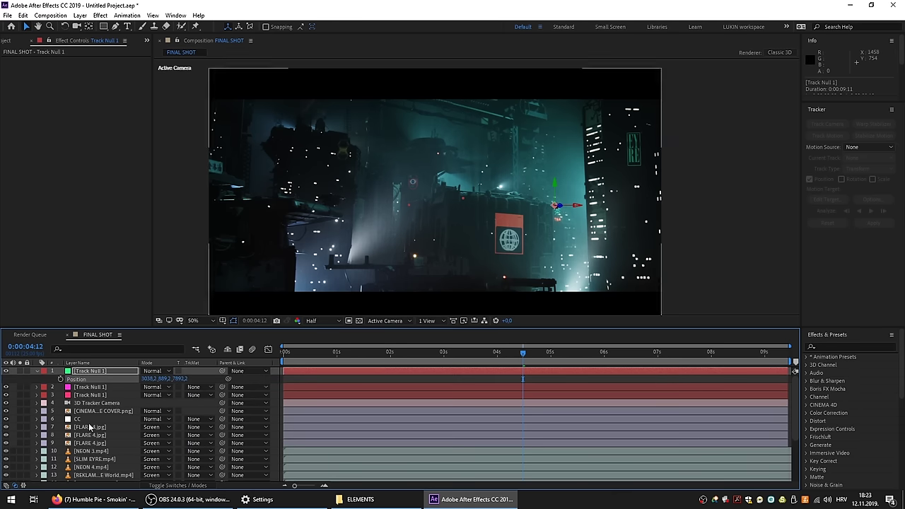
click(88, 388)
key(p)
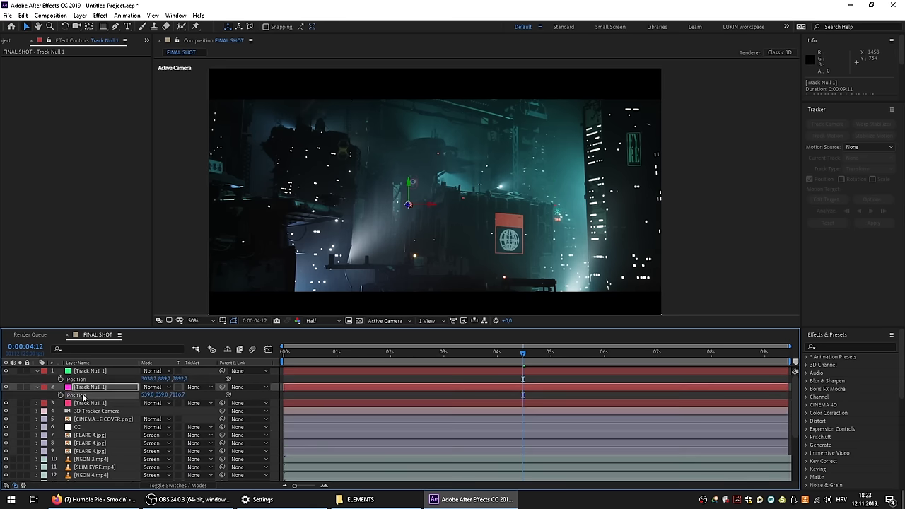
click(97, 444)
click(83, 404)
shift+click(87, 373)
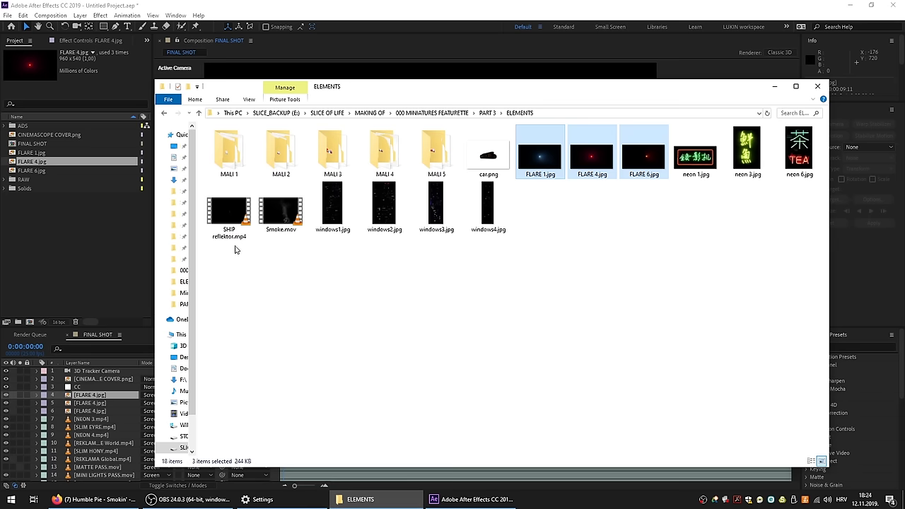
Add Smoke.mov to the comp and scale it down to 60%.
drag(280, 212, 53, 242)
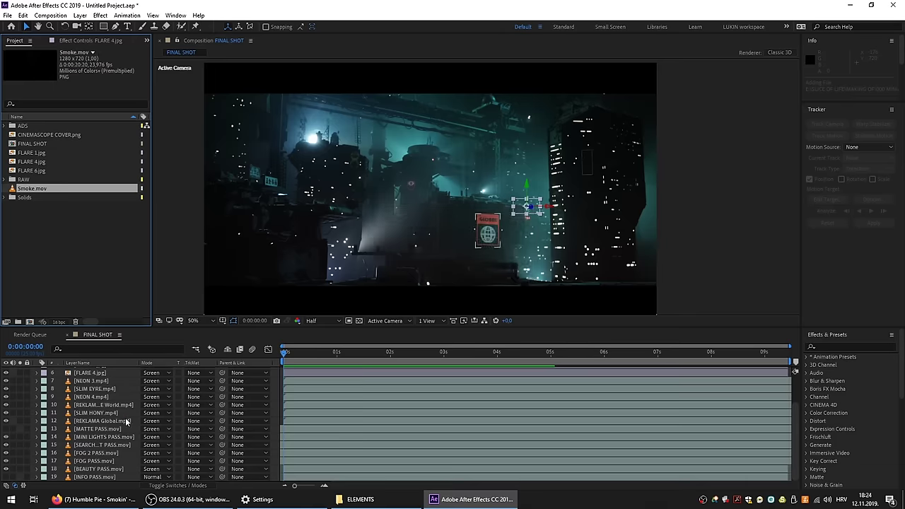
click(157, 418)
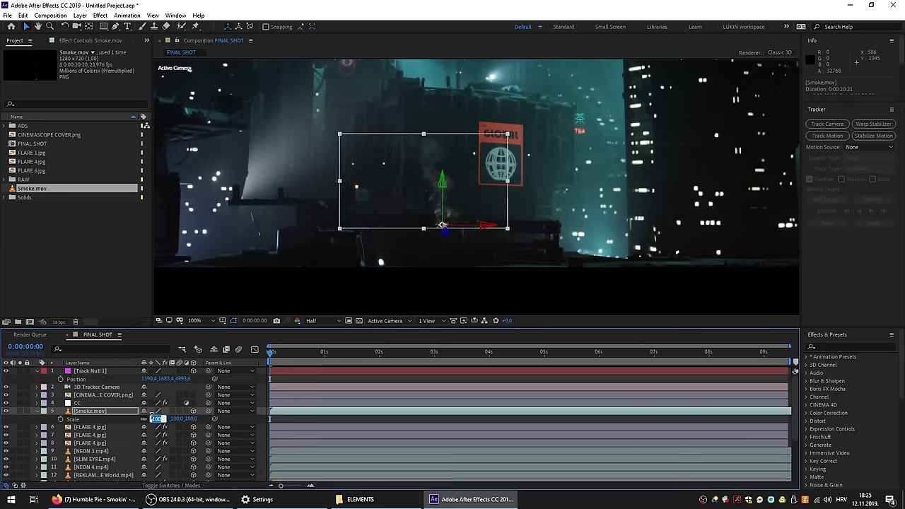
text(80)
key(Return)
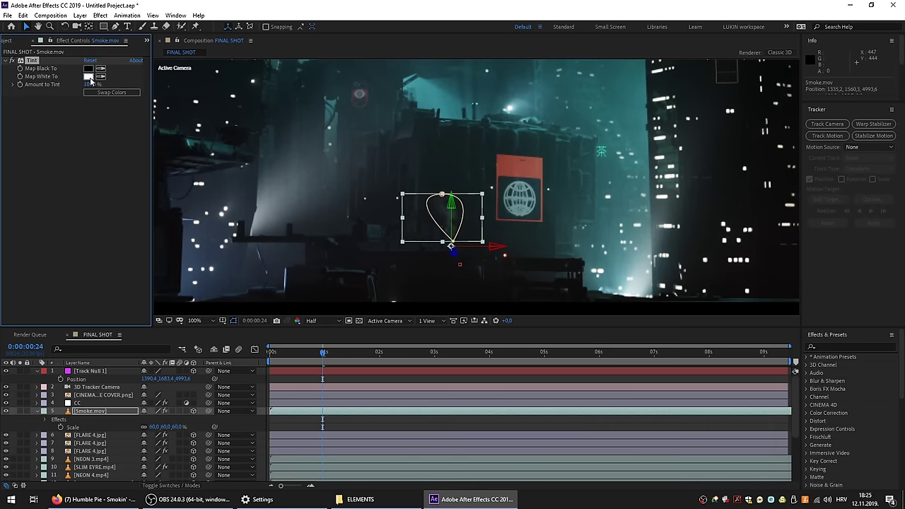
Tint the smoke pale cyan (CDFFFE) and preview the composition.
click(89, 77)
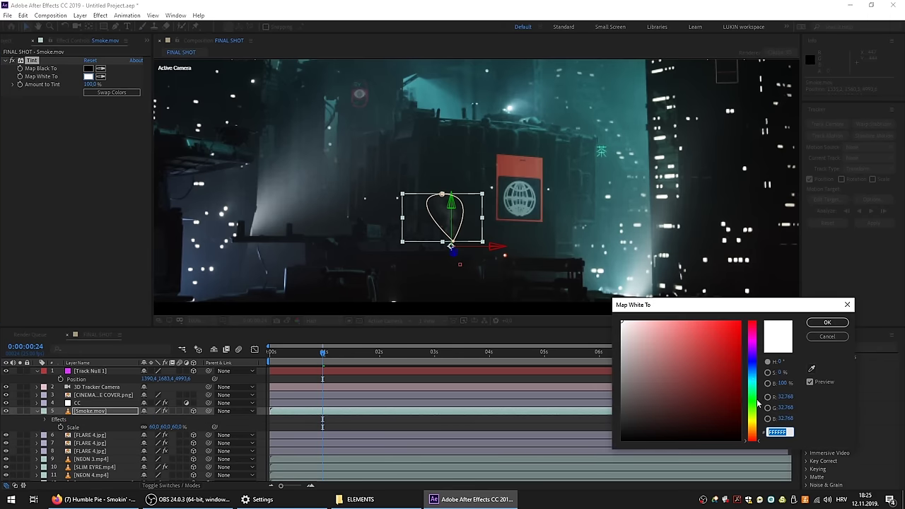
click(756, 381)
click(644, 329)
click(826, 323)
key(space)
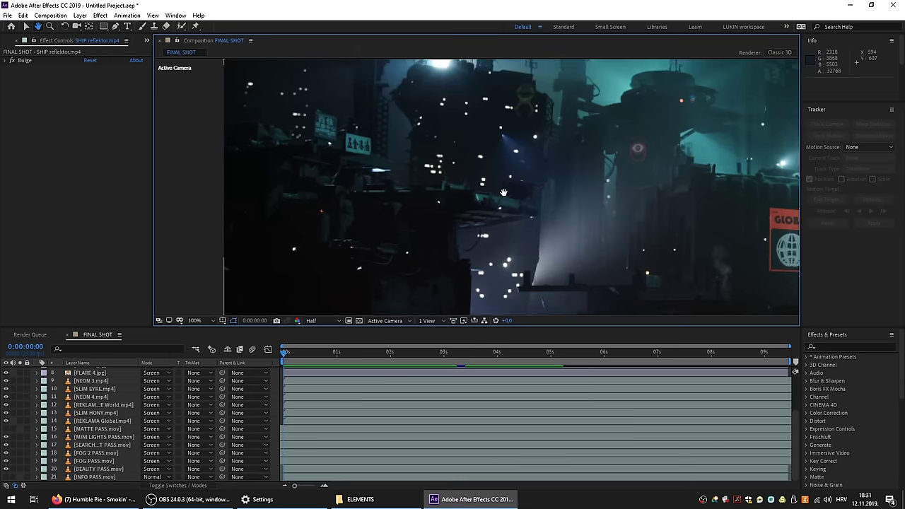
Create a solid from track points on the signs, stand it upright, and lower its opacity.
drag(503, 192, 498, 235)
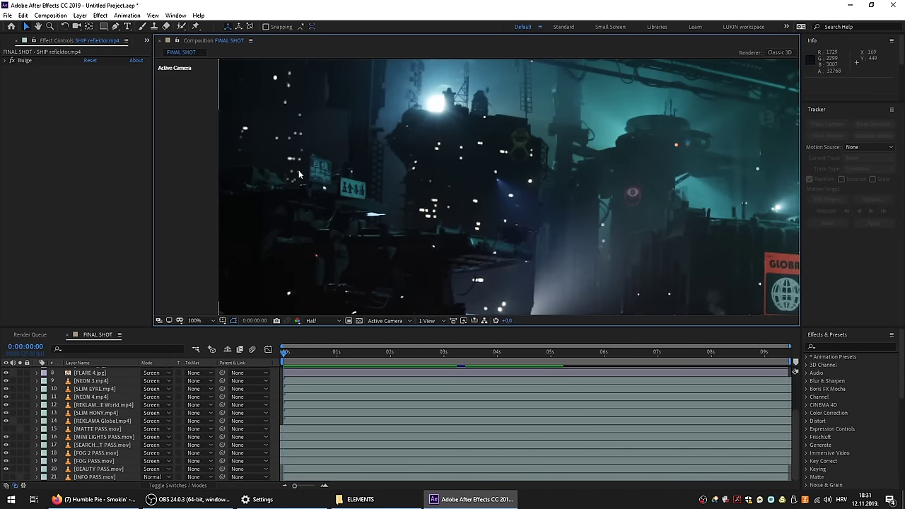
scroll(317, 166, up, 2)
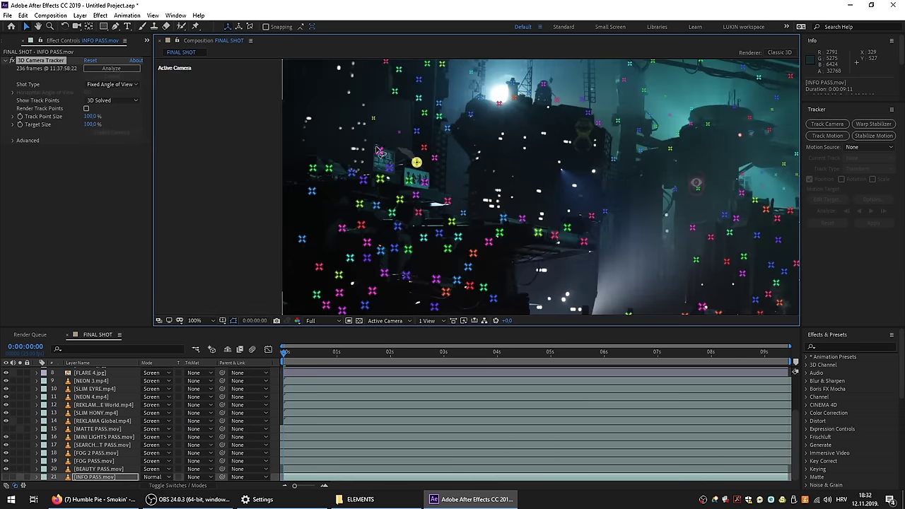
drag(343, 145, 458, 209)
right_click(413, 185)
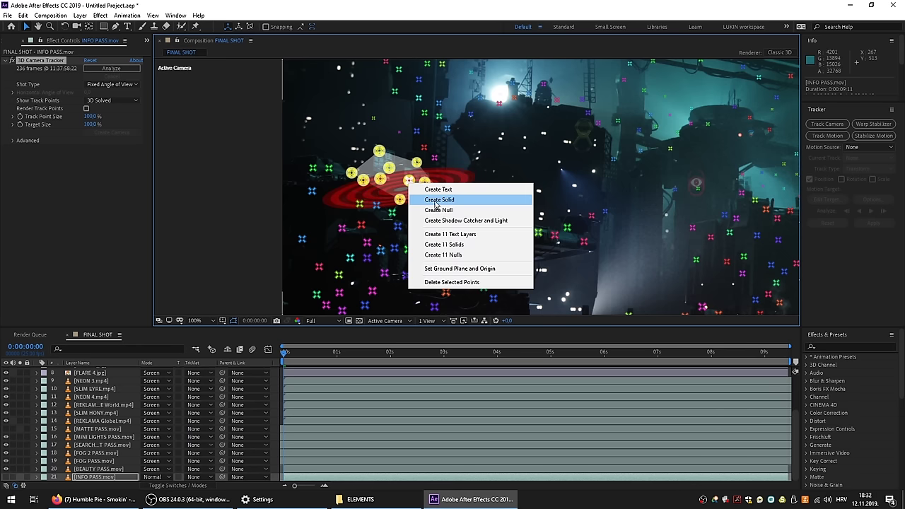
click(431, 202)
drag(402, 234, 402, 174)
drag(92, 371, 92, 465)
key(t)
scroll(315, 153, up, 3)
Draw two masks around the left and right signs and reveal their feather settings.
key(g)
click(374, 189)
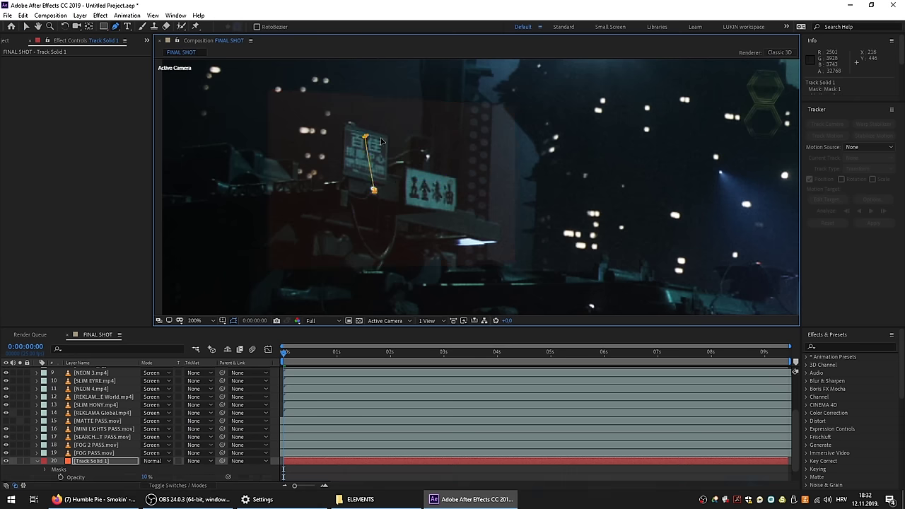
drag(365, 136, 396, 141)
click(374, 189)
drag(432, 205, 468, 205)
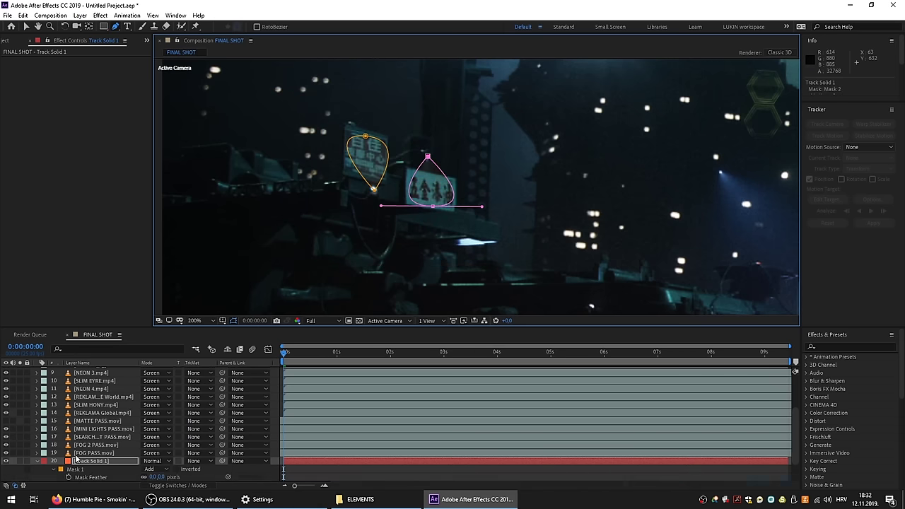
click(428, 156)
key(f)
key(f)
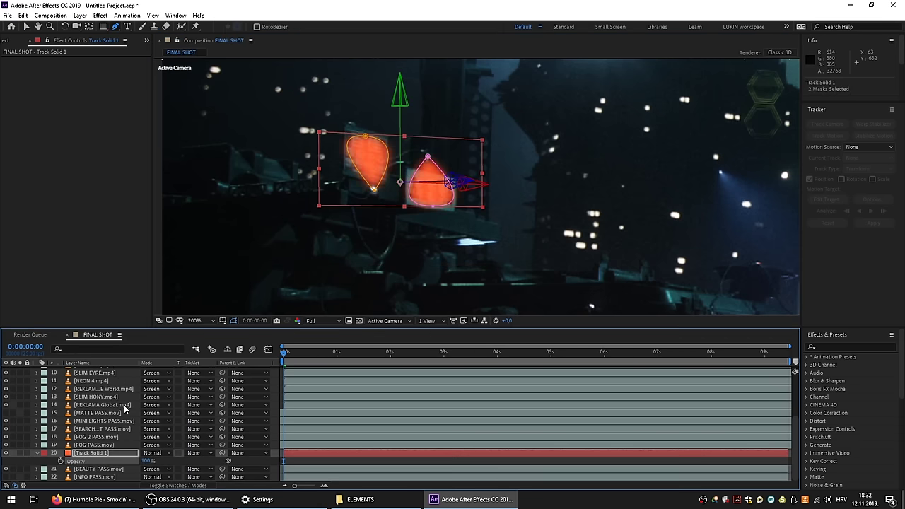
click(40, 461)
Matte INFO PASS to Track Solid 1 as an alpha matte and make it visible again.
click(20, 460)
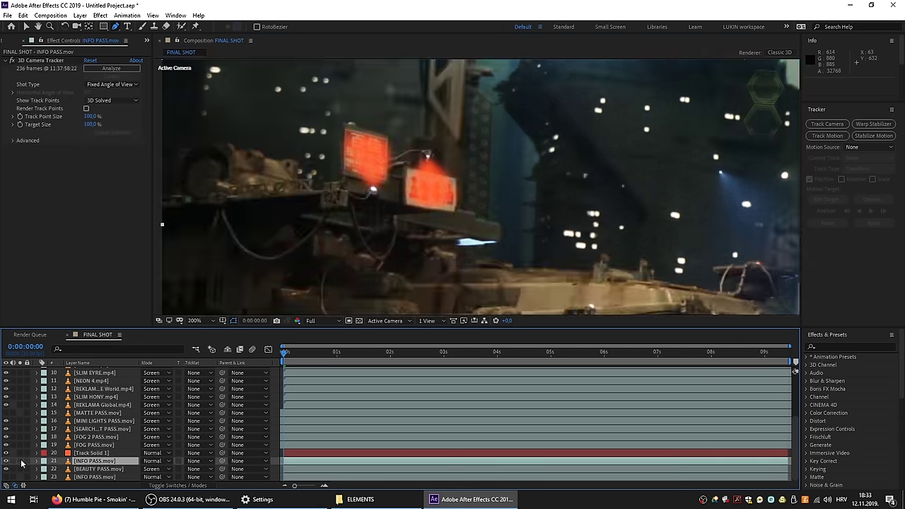
scroll(452, 199, down, 3)
scroll(451, 200, down, 2)
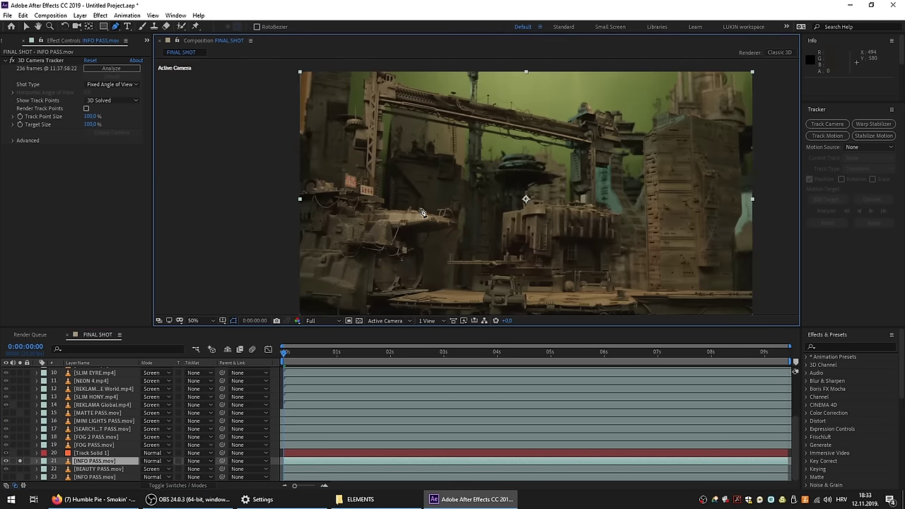
drag(528, 200, 440, 197)
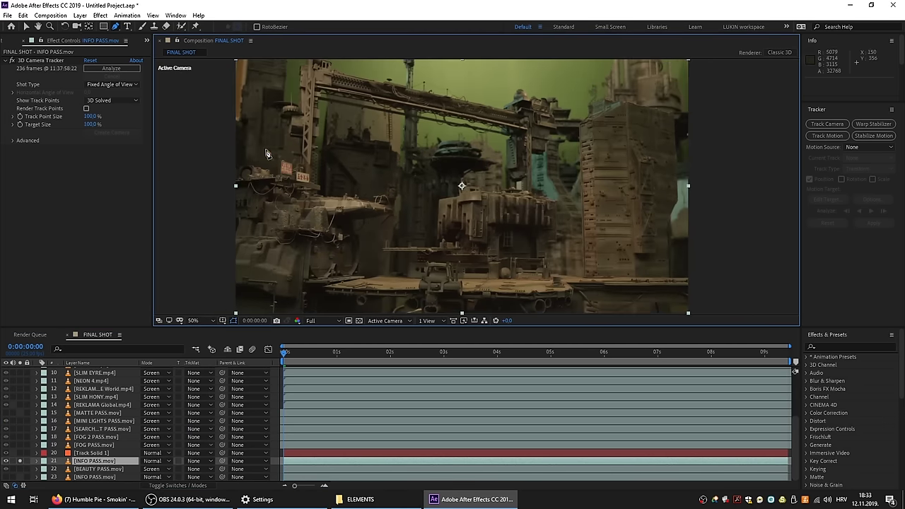
scroll(657, 154, up, 2)
click(85, 445)
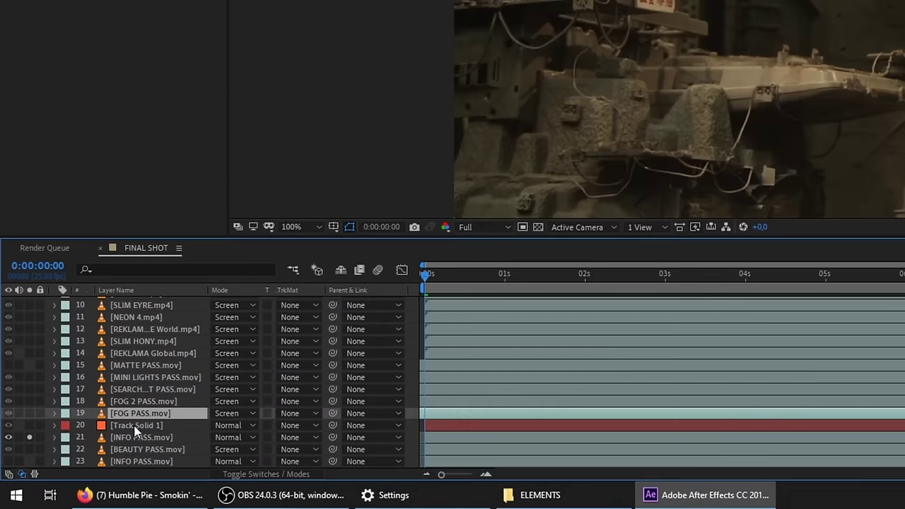
click(138, 437)
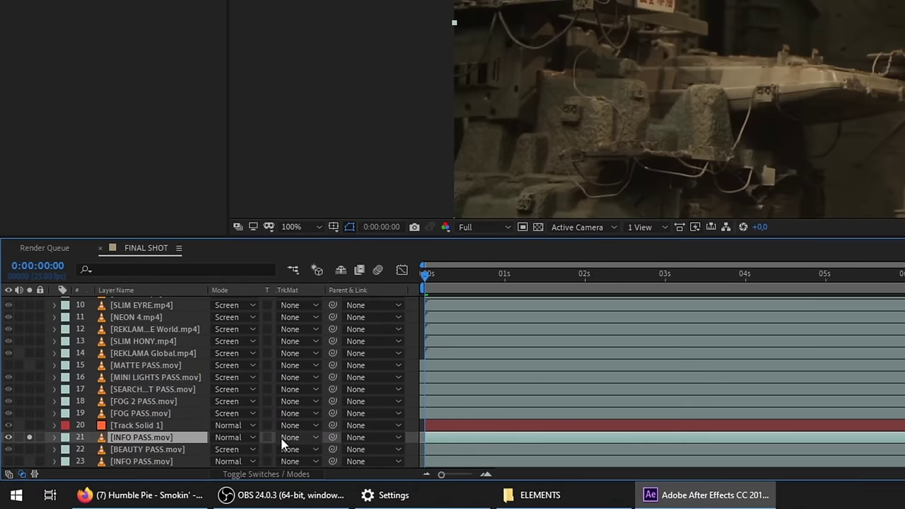
click(290, 437)
click(346, 379)
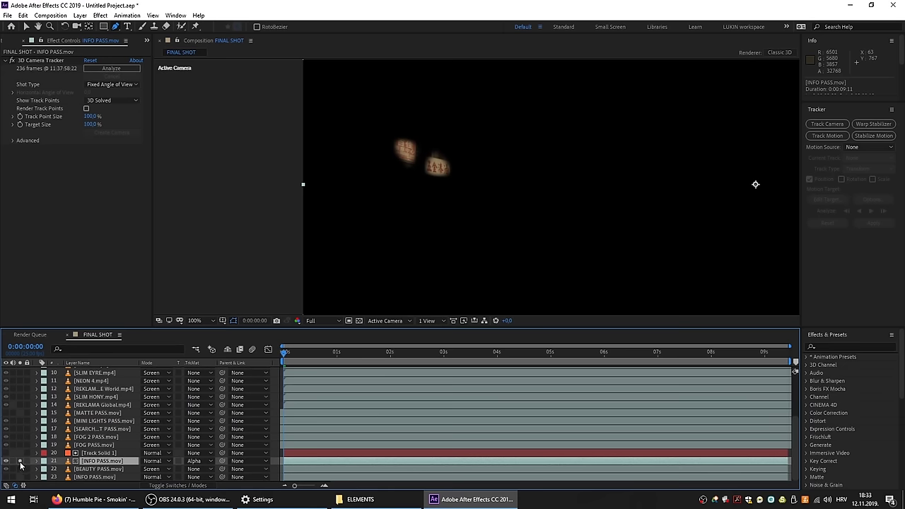
click(7, 438)
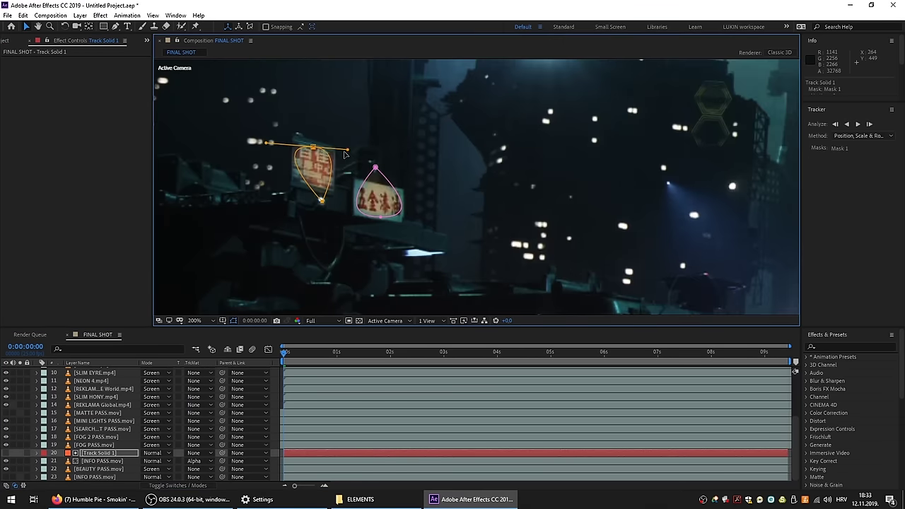
Reshape Mask 1 and Mask 2, then set the tint amount to 50%.
drag(346, 152, 331, 149)
click(379, 217)
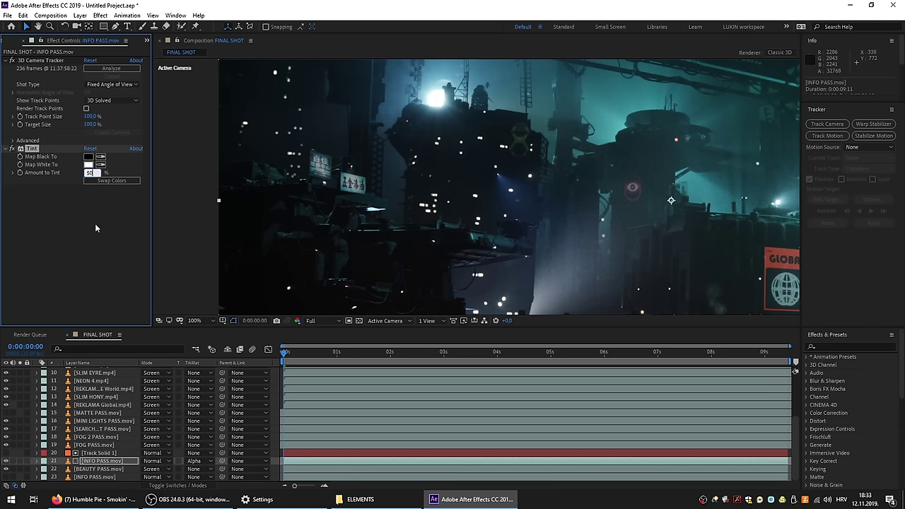
click(97, 227)
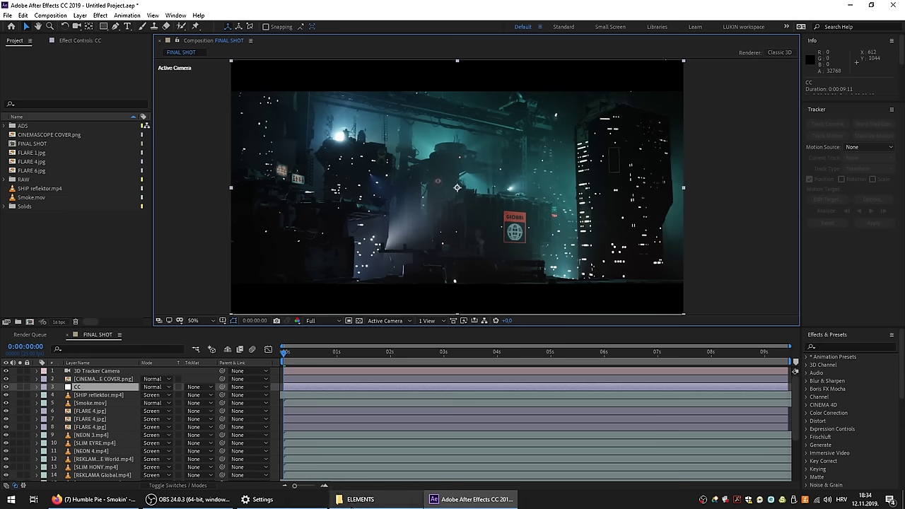
Scale the car.png layer down to 29%.
mouse_move(352, 505)
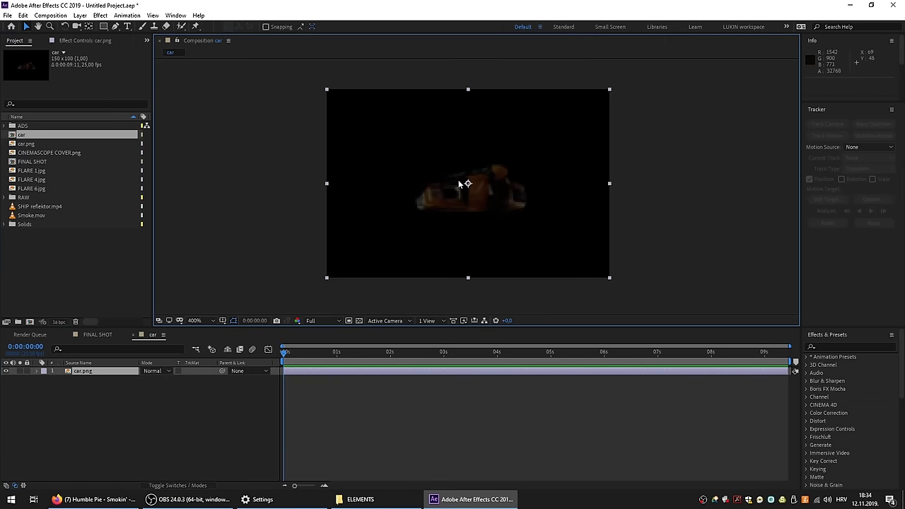
scroll(460, 185, down, 2)
key(s)
drag(152, 380, 145, 379)
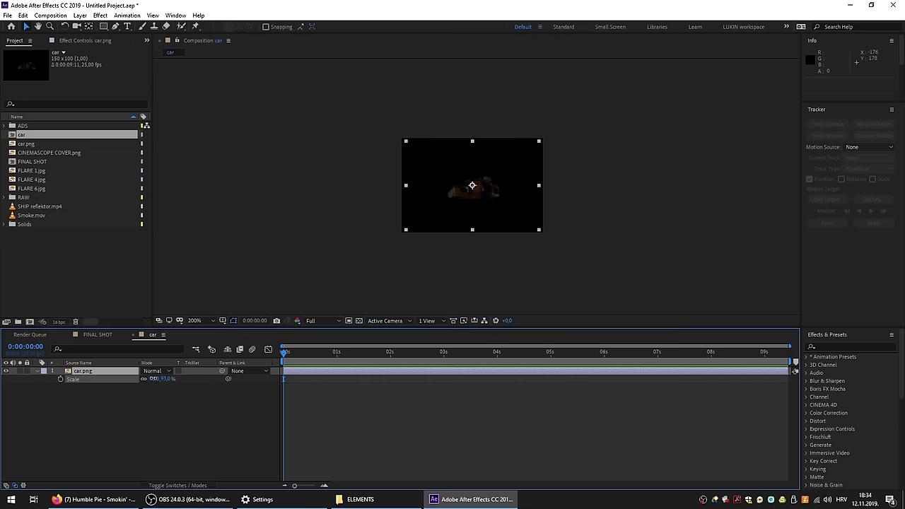
click(456, 204)
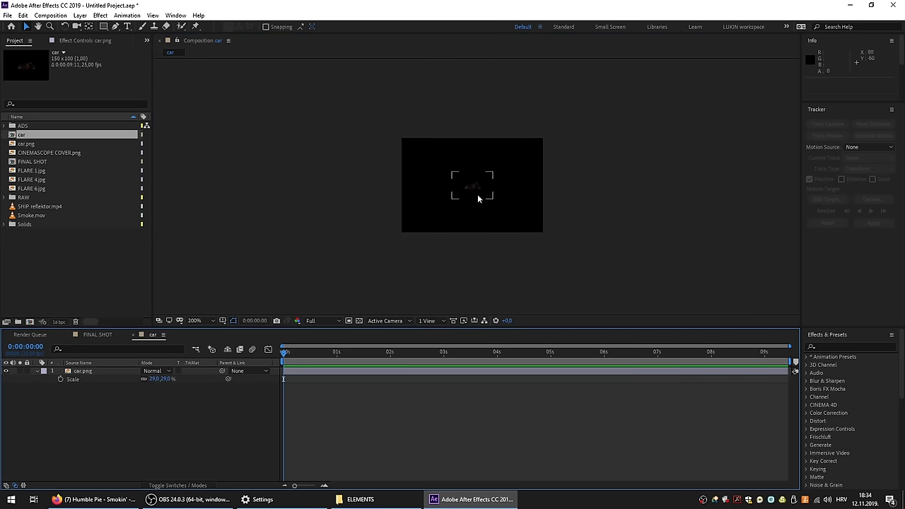
scroll(468, 198, up, 2)
Add FLARE 1, 4 and 6 above the car, rotate FLARE 1, and nudge FLARE 4.
click(32, 171)
shift+click(31, 188)
drag(32, 188, 103, 374)
drag(6, 371, 5, 387)
click(88, 403)
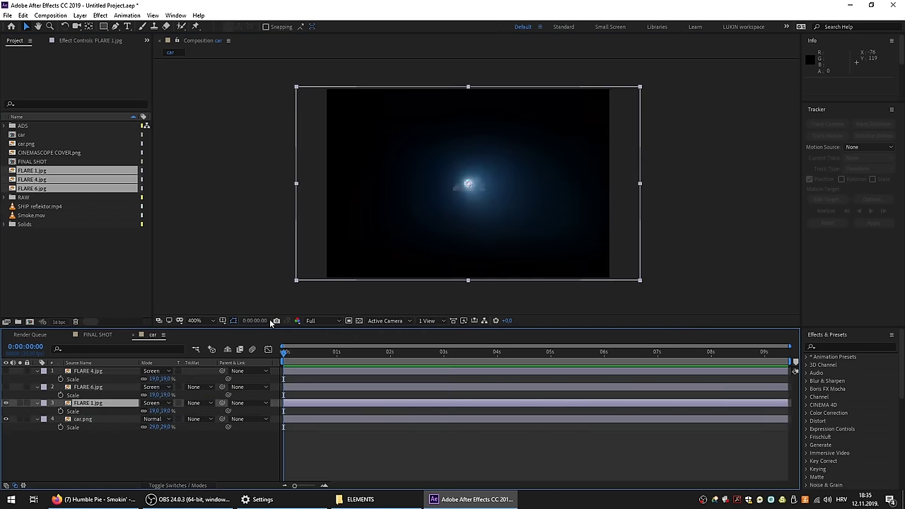
key(w)
drag(429, 243, 513, 254)
key(v)
click(494, 193)
drag(494, 193, 495, 227)
Select FLARE 4 and preview its blinking opacity keyframes.
key(ctrl+Down)
click(71, 449)
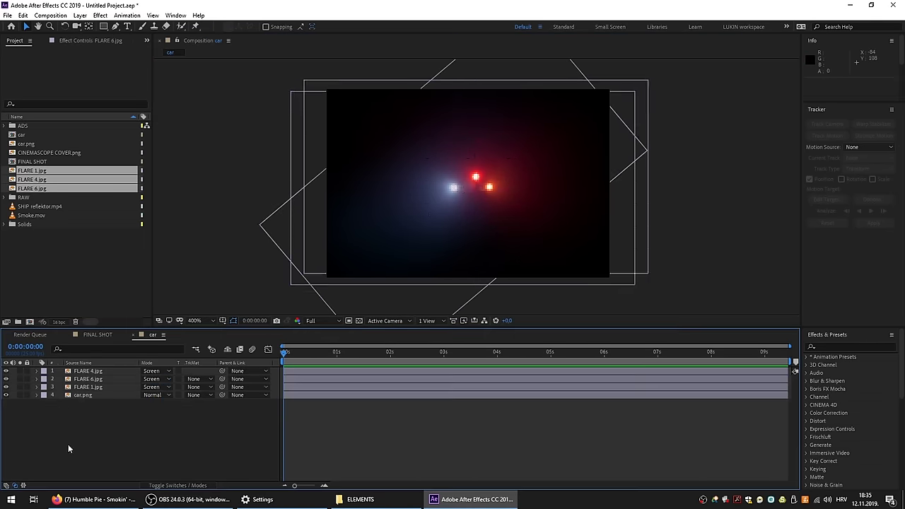
scroll(484, 233, down, 2)
scroll(484, 229, up, 2)
click(484, 229)
key(u)
key(space)
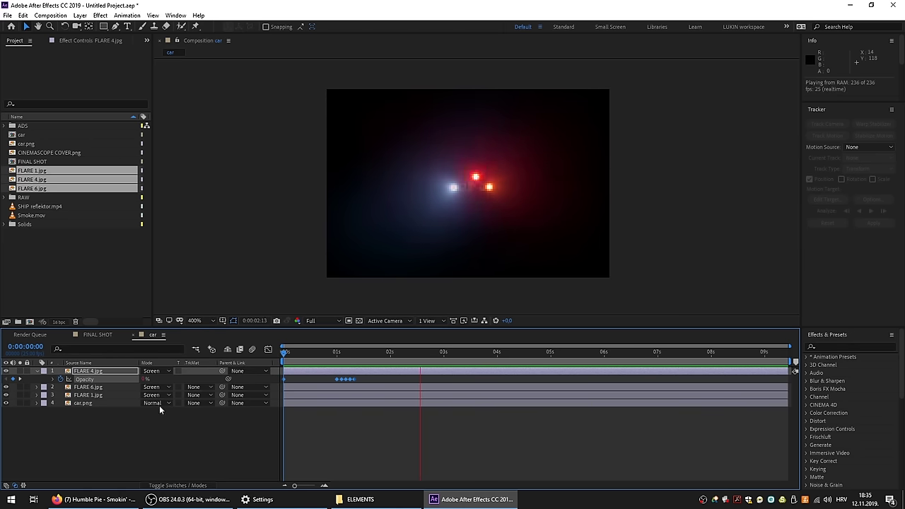
key(ctrl+z)
Duplicate FLARE 1 and preview the blinking flares from the start.
key(w)
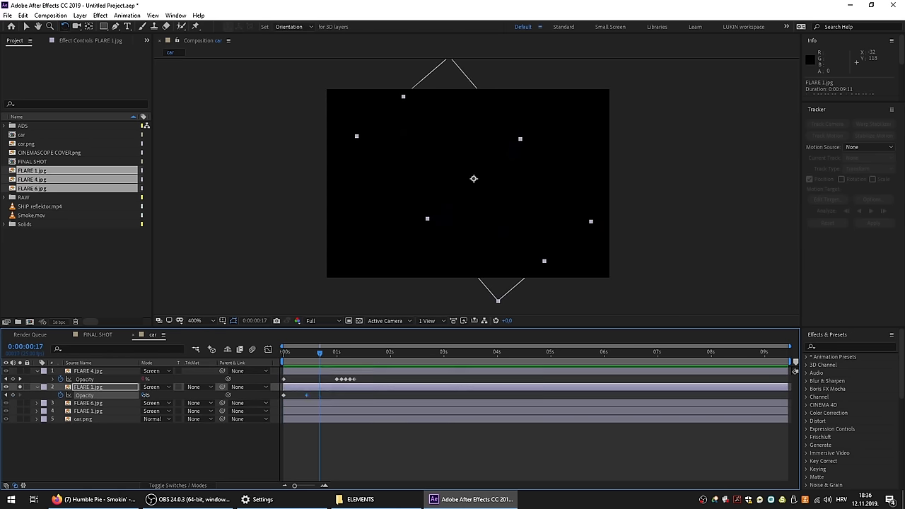
key(Home)
key(space)
key(space)
key(space)
click(37, 370)
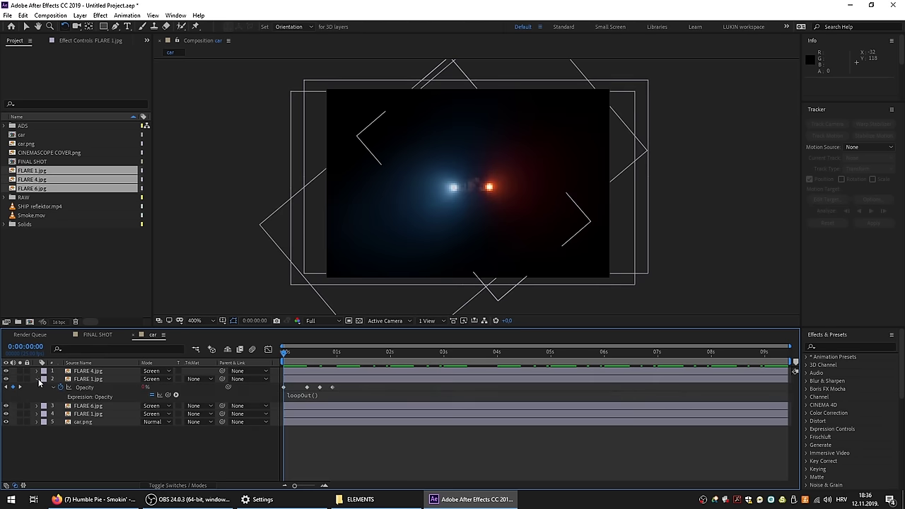
click(36, 379)
click(78, 419)
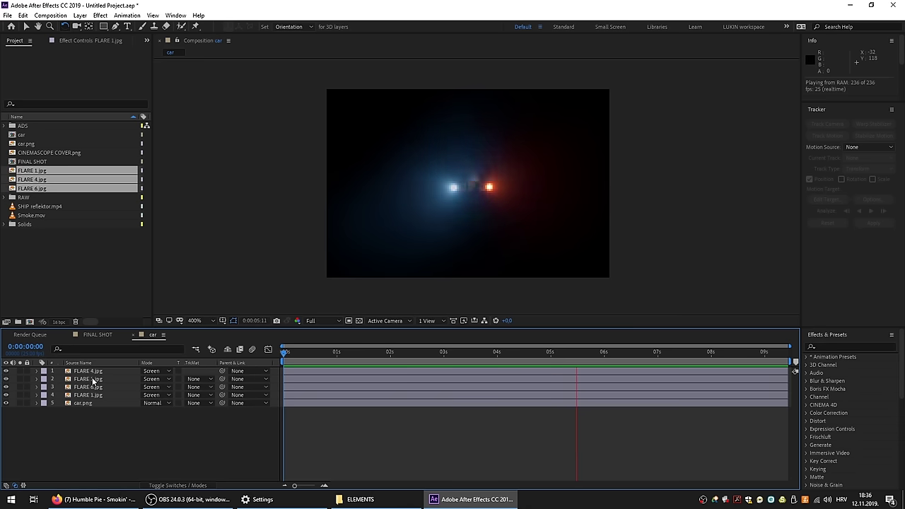
Add the car comp to FINAL SHOT and move it lower in the scene.
click(98, 335)
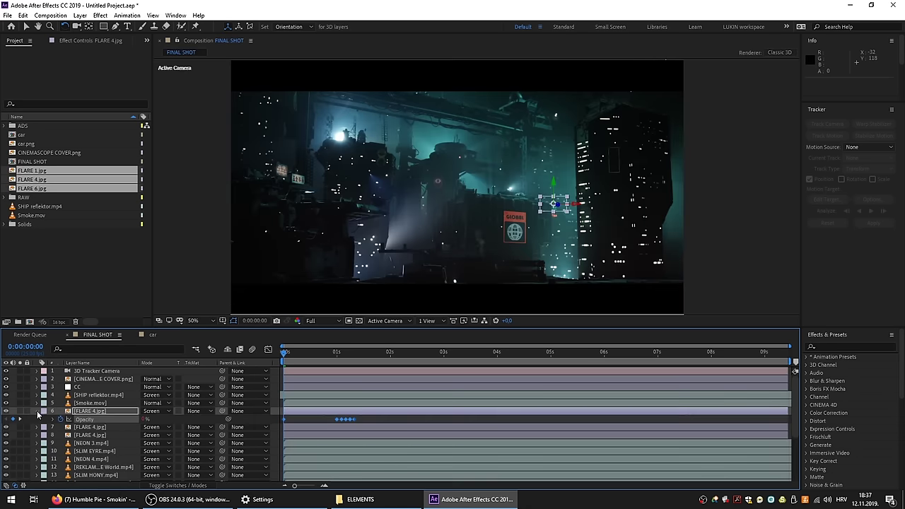
click(115, 304)
drag(29, 140, 152, 400)
key(F4)
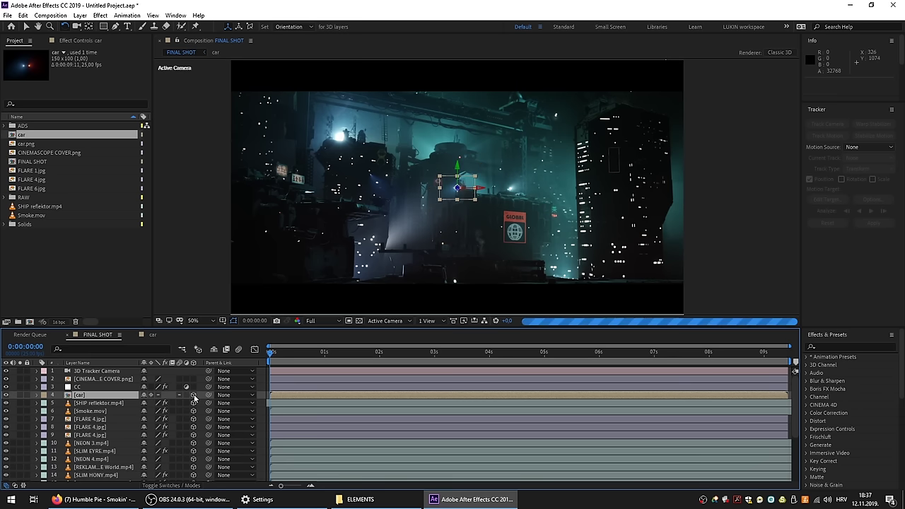
click(106, 395)
key(v)
key(shift+Down)
key(shift+Down)
key(shift+Down)
key(shift+Down)
key(shift+Down)
key(shift+Down)
key(shift+Down)
key(shift+Down)
key(shift+Down)
key(shift+Down)
key(shift+Down)
key(shift+Down)
key(shift+Down)
key(shift+Down)
key(shift+Down)
key(shift+Down)
key(shift+Down)
key(shift+Down)
key(shift+Down)
key(shift+Down)
Keyframe the car's position flying leftward across the city over about eight seconds.
key(p)
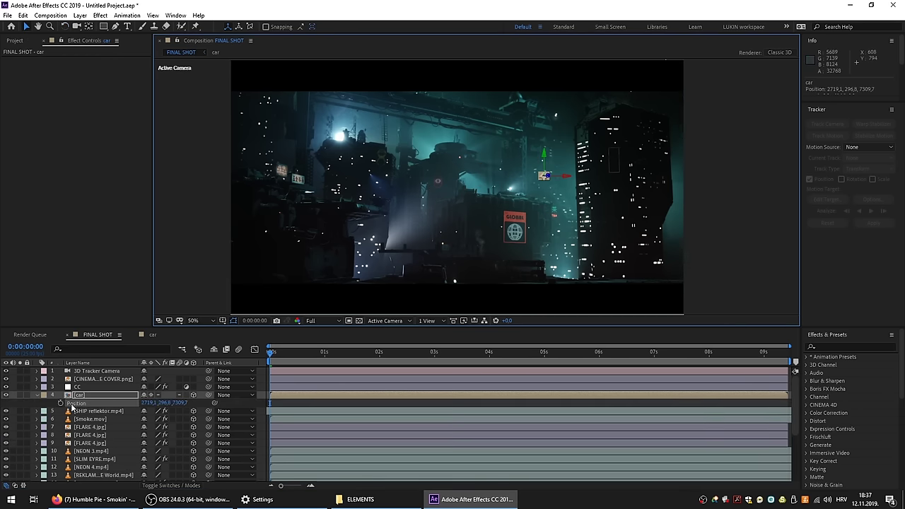
click(61, 404)
key(Page_Down)
key(Page_Down)
key(Page_Down)
key(Page_Down)
key(Page_Down)
key(Page_Down)
key(Page_Down)
key(Page_Down)
drag(566, 176, 471, 177)
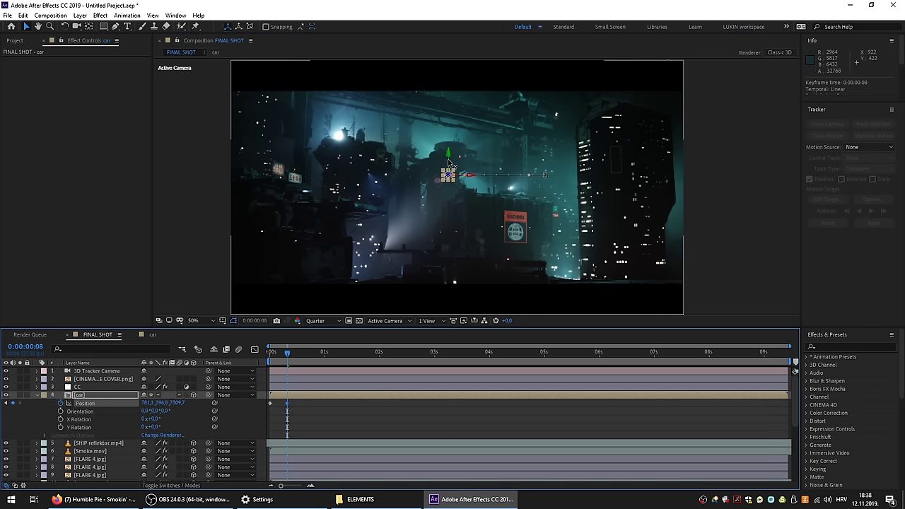
key(shift+Up)
key(shift+Up)
key(shift+Up)
key(shift+Up)
key(shift+Up)
key(shift+Up)
key(shift+Up)
key(shift+Up)
key(shift+Up)
key(shift+Up)
key(shift+Up)
key(shift+Up)
key(shift+Up)
key(shift+Up)
key(shift+Up)
key(shift+Up)
key(shift+Up)
key(shift+Up)
key(shift+Up)
key(shift+Up)
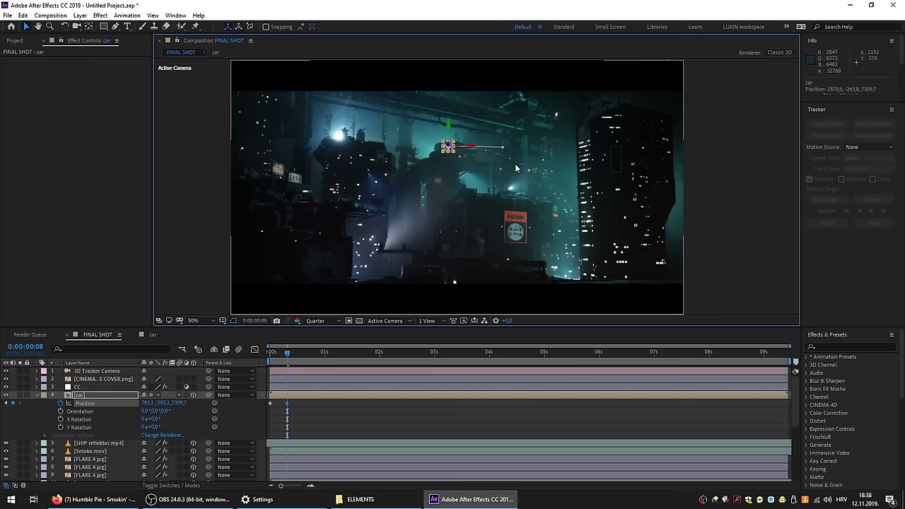
drag(288, 403, 745, 404)
key(space)
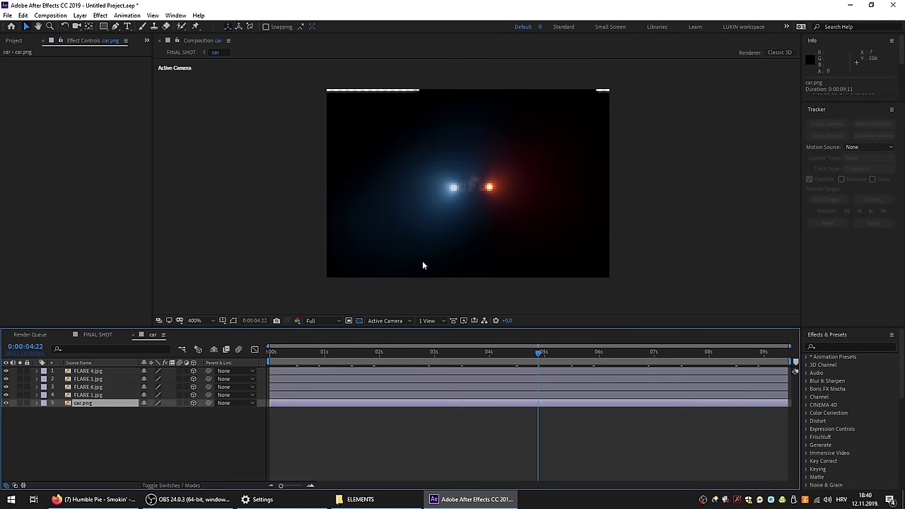
Apply Tint to car.png mapping black to dark teal #2C5555, then return to FINAL SHOT.
click(19, 403)
click(90, 403)
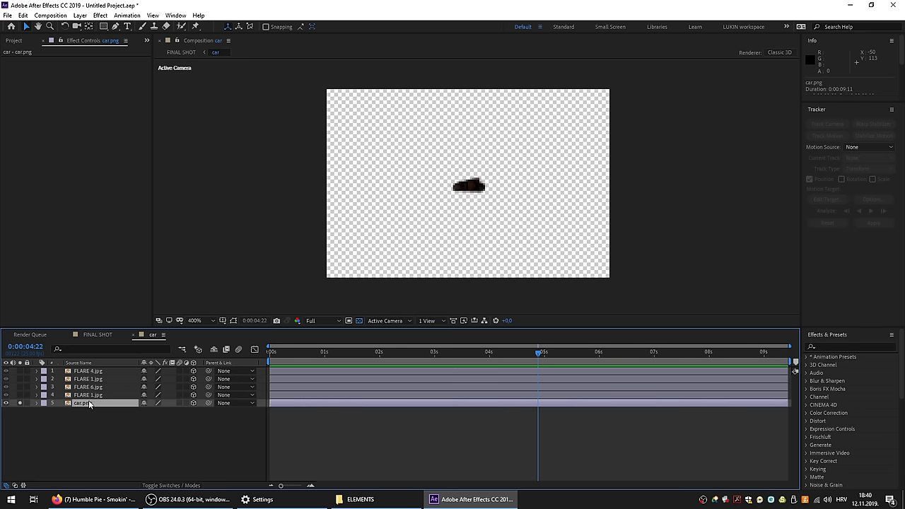
key(ctrl+space)
text(tint)
key(Return)
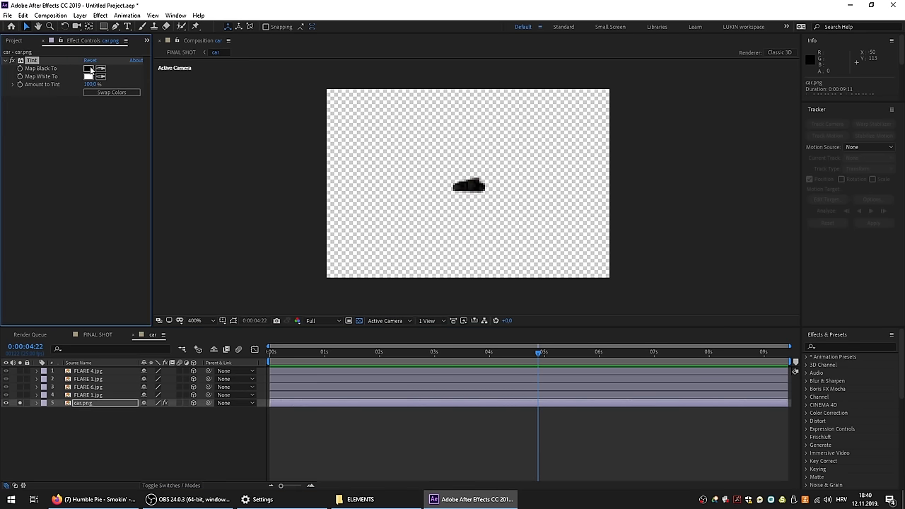
click(88, 69)
click(754, 382)
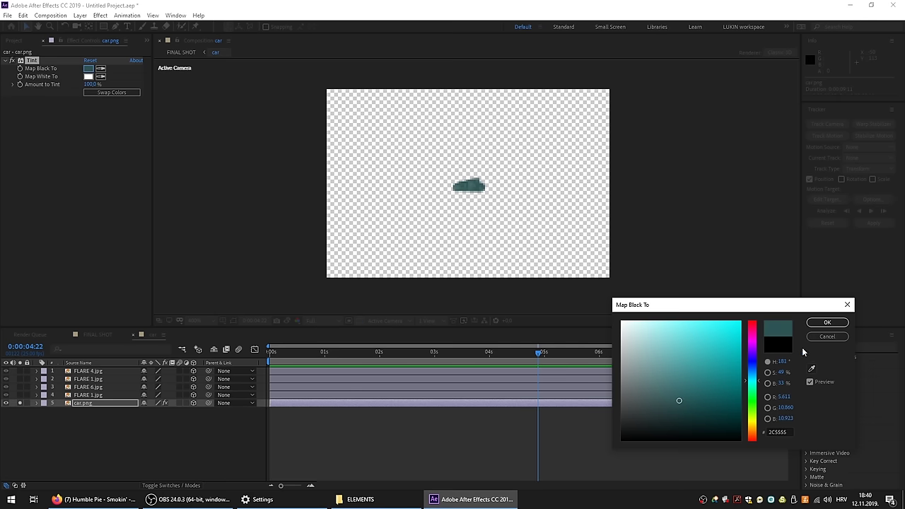
click(826, 324)
click(109, 335)
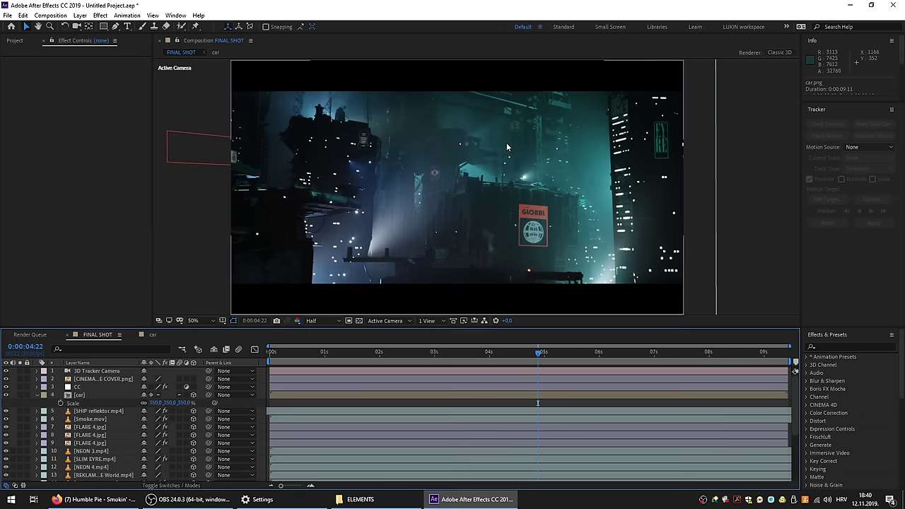
scroll(507, 142, up, 4)
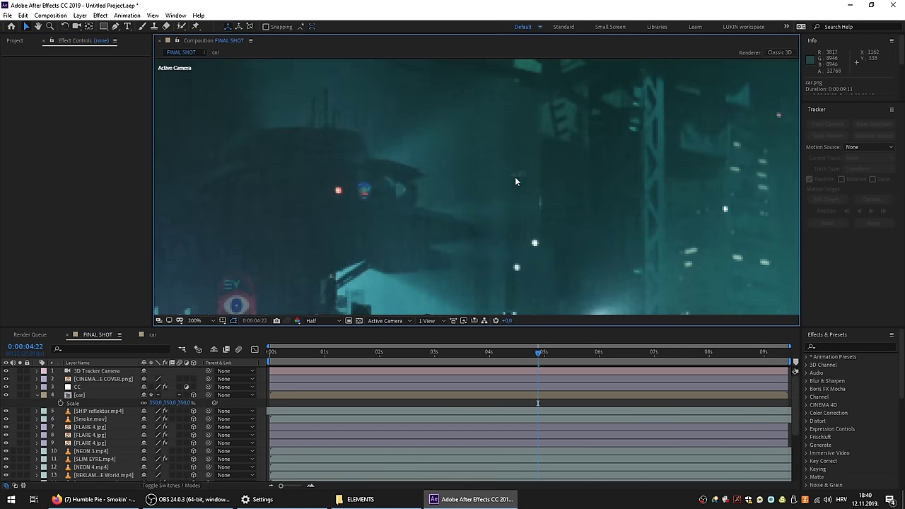
scroll(515, 182, down, 4)
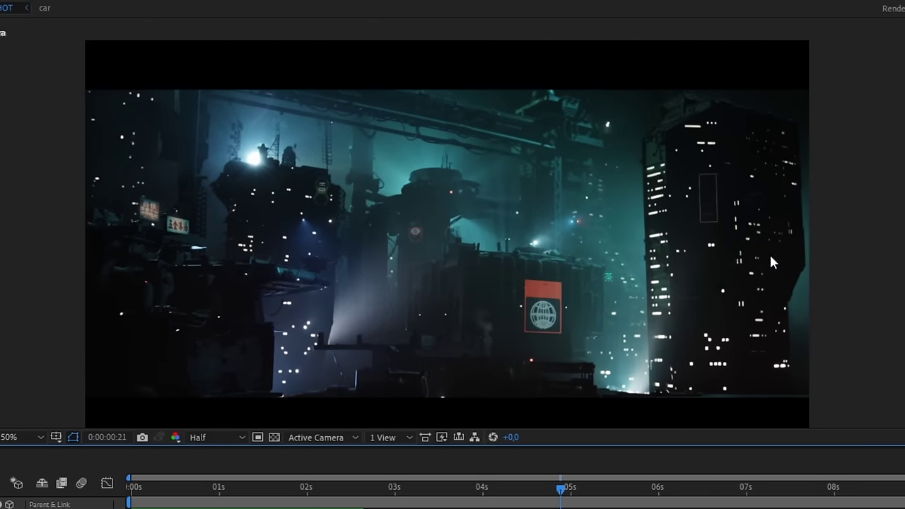
Import the mali auto PNG sequences from the MALI folders.
right_click(56, 267)
mouse_move(141, 314)
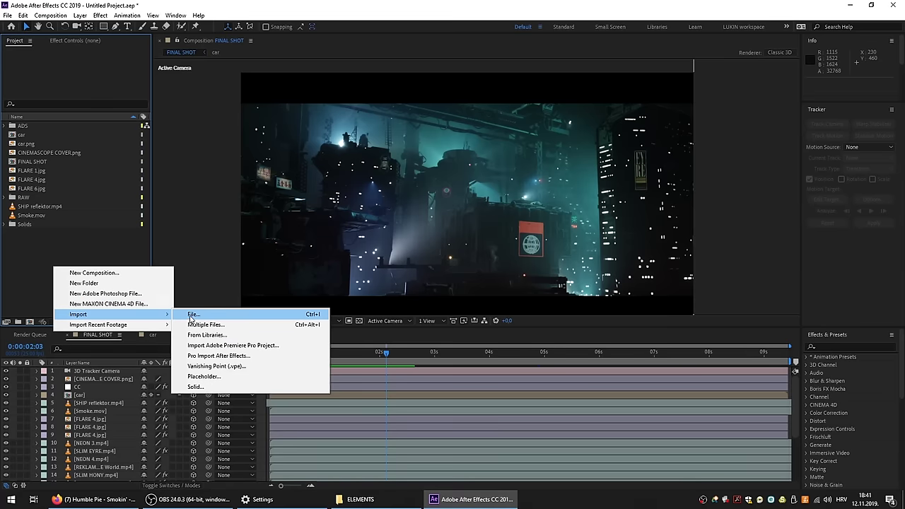
click(191, 316)
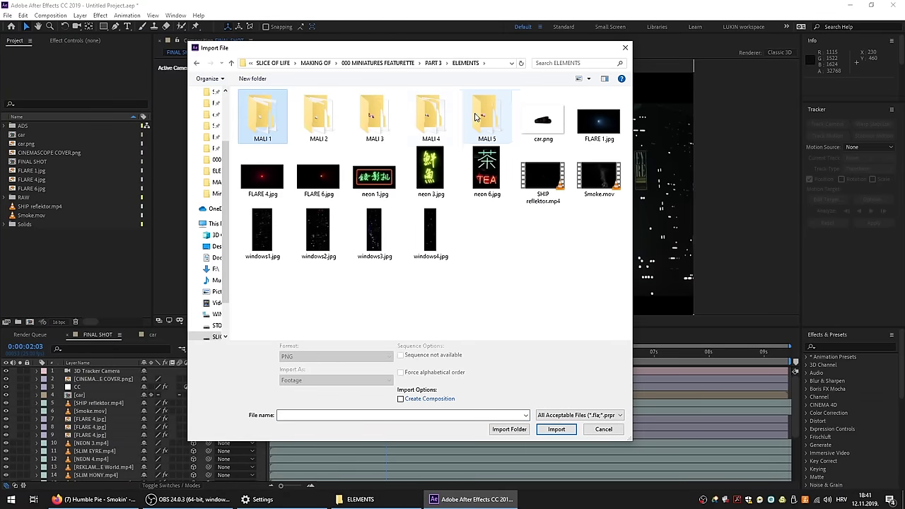
shift+click(479, 116)
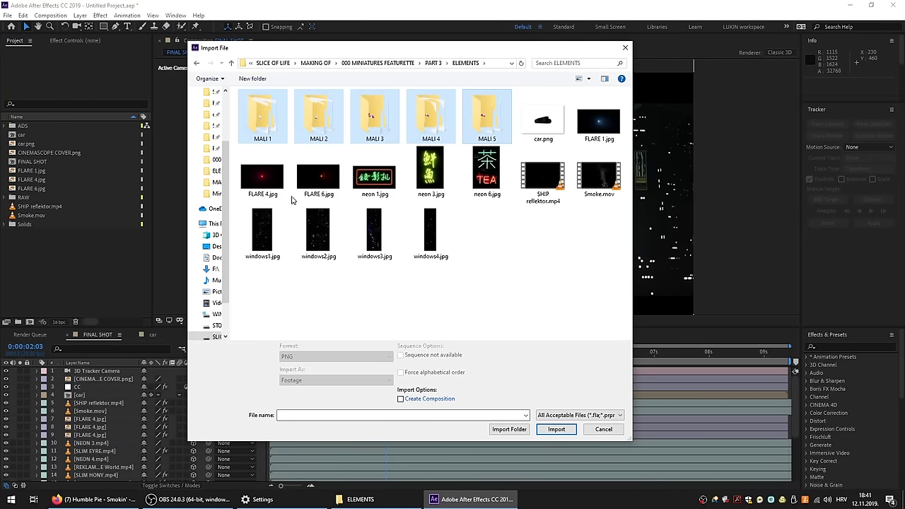
click(252, 179)
double_click(262, 118)
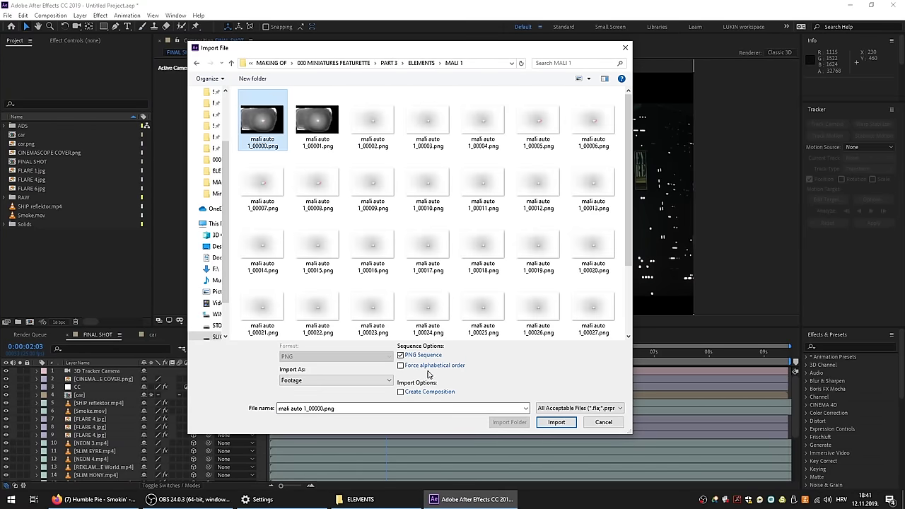
click(556, 422)
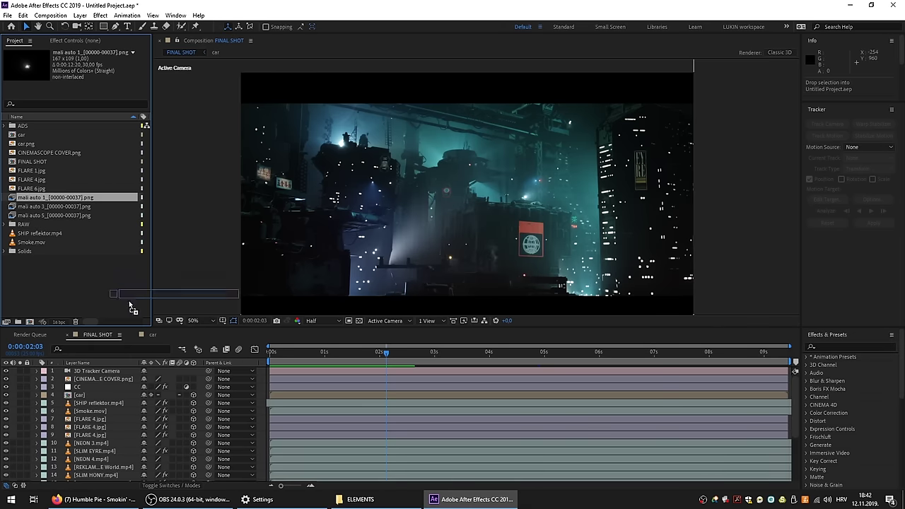
Create a mali auto 1 comp and widen it to 2261 px.
drag(32, 327, 30, 322)
click(51, 15)
click(106, 38)
drag(413, 270, 480, 275)
click(546, 439)
Add the mali auto 3 and 5 sequences to the comp and preview the car lights.
click(53, 215)
shift+click(53, 224)
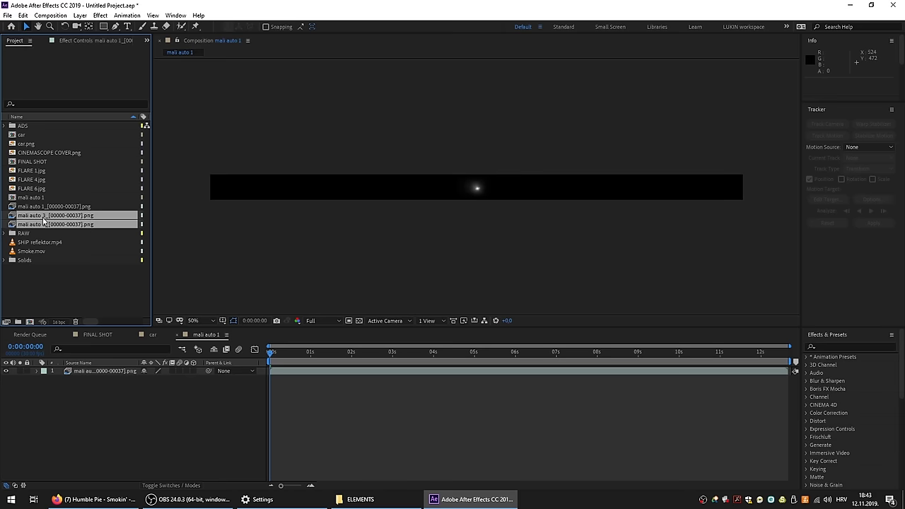
drag(53, 224, 131, 375)
key(space)
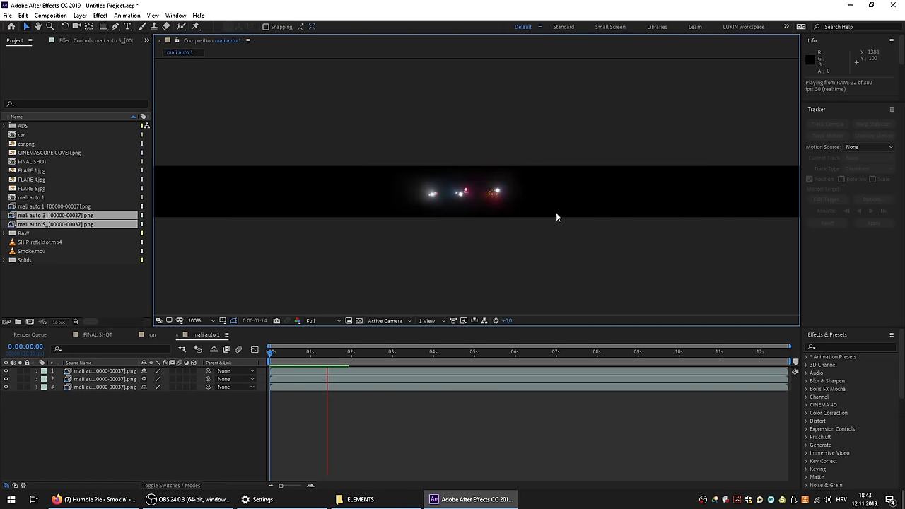
key(period)
key(period)
key(period)
key(period)
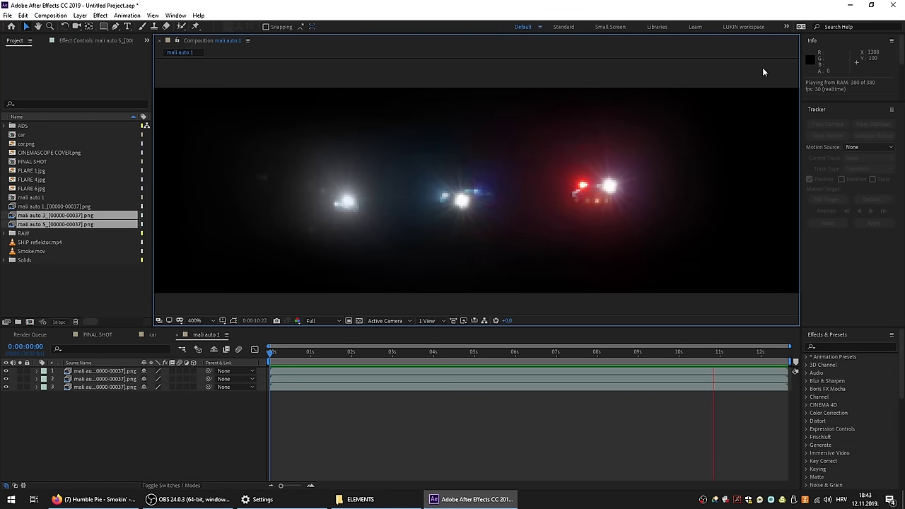
key(space)
key(comma)
key(comma)
key(comma)
Duplicate the car-light layers twice, spreading the copies sideways across the frame.
key(ctrl+d)
key(ctrl+d)
key(ctrl+d)
drag(488, 207, 390, 187)
key(ctrl+d)
click(328, 212)
Add a Null Object and parent all the car-light layers to Null 1.
right_click(261, 384)
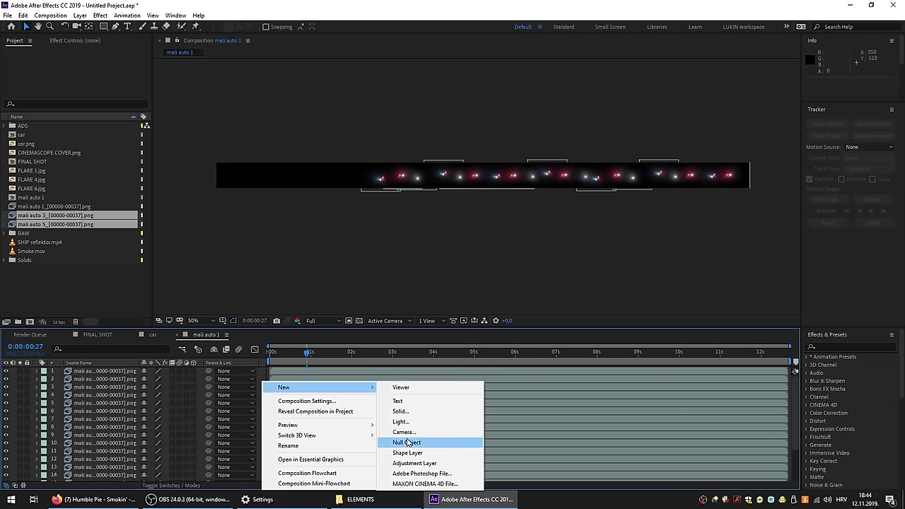
click(410, 442)
click(91, 382)
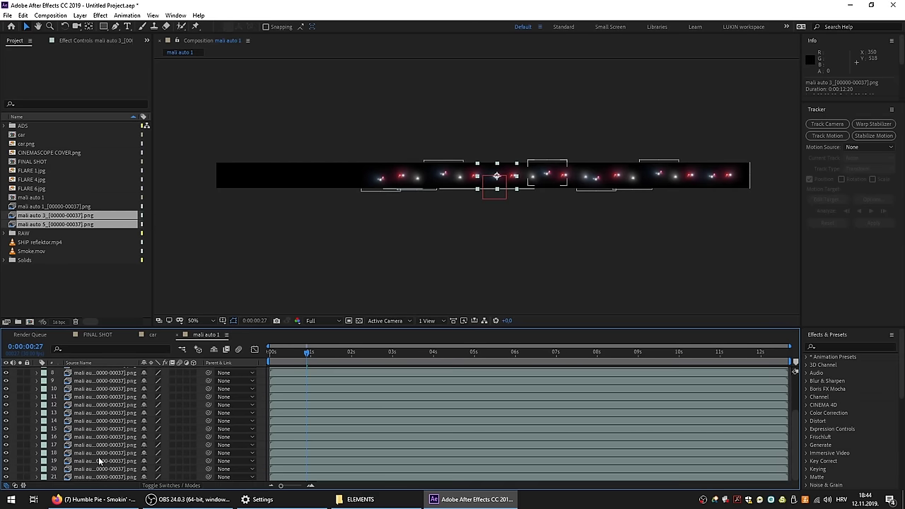
shift+click(99, 467)
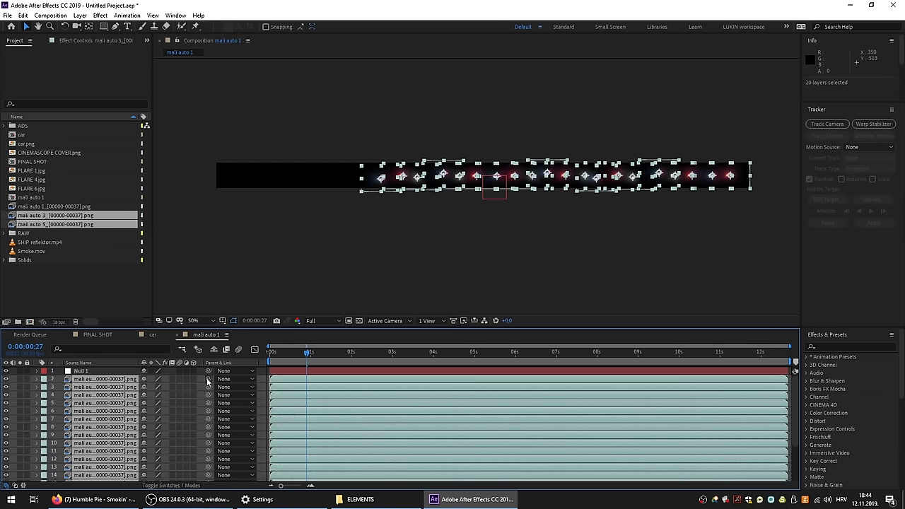
drag(208, 382, 81, 371)
Keyframe Null 1's Position, shifting it left at the end so the lights drift.
click(80, 371)
key(alt+shift+p)
key(End)
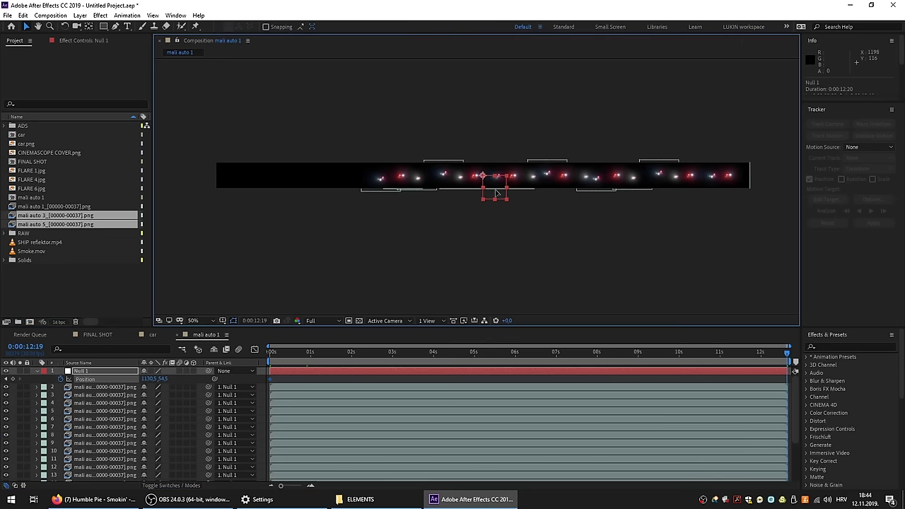
drag(475, 200, 395, 200)
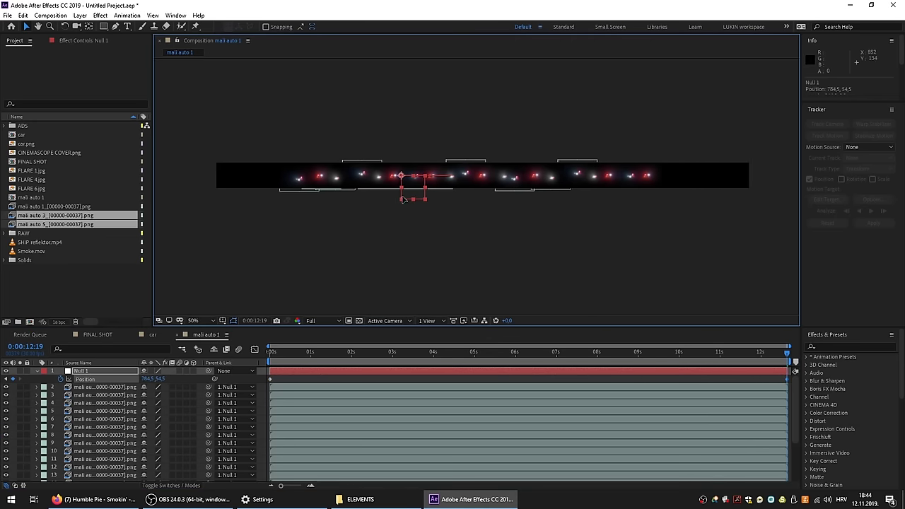
key(space)
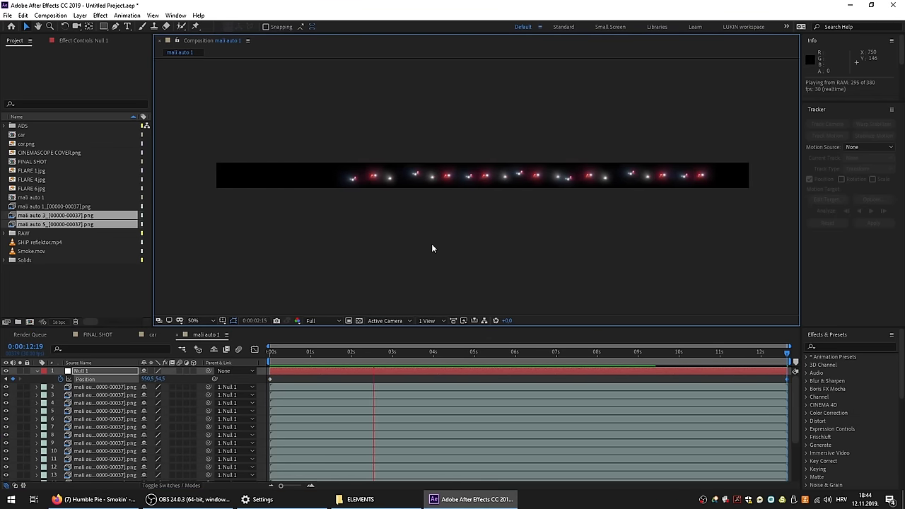
Select several car-light layers, including 14, 17 and 20, and reveal their Position at the last frame.
click(101, 395)
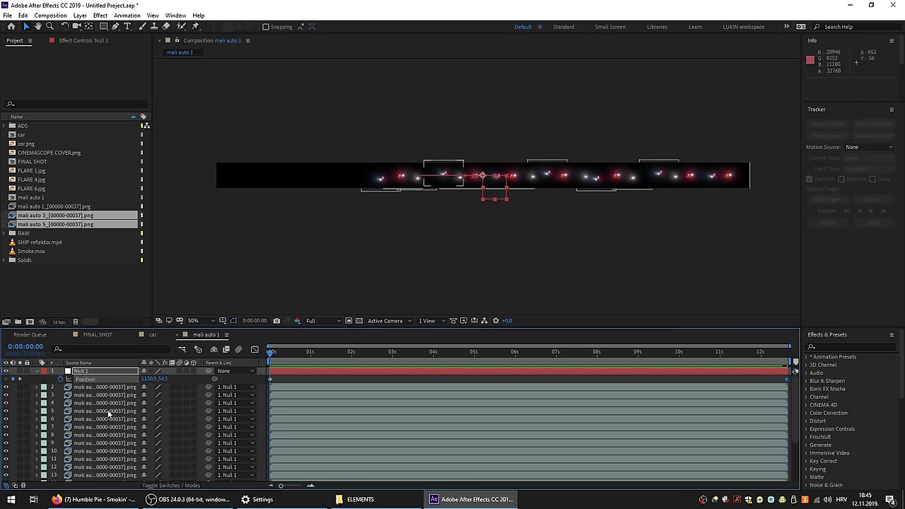
ctrl+click(101, 410)
ctrl+click(101, 435)
ctrl+click(103, 459)
ctrl+click(102, 467)
scroll(105, 452, down, 3)
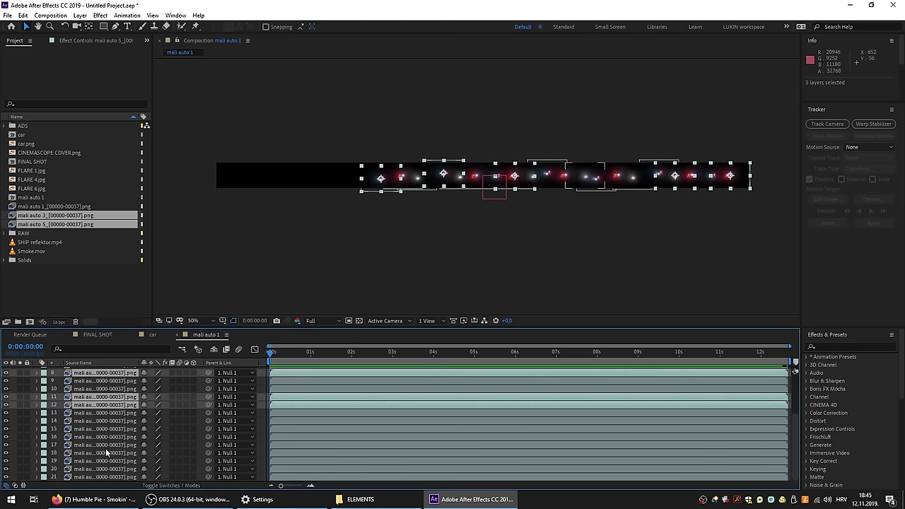
ctrl+click(106, 421)
ctrl+click(106, 444)
ctrl+click(109, 468)
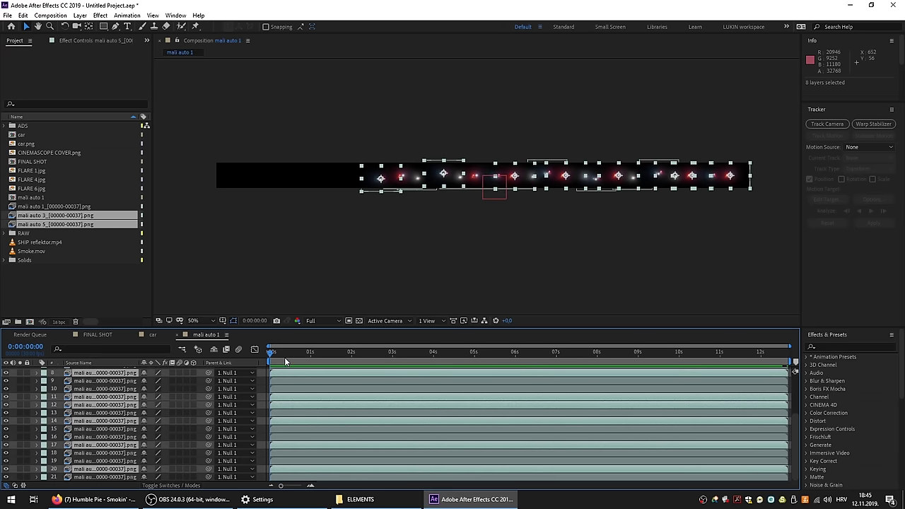
key(p)
key(End)
scroll(422, 180, up, 2)
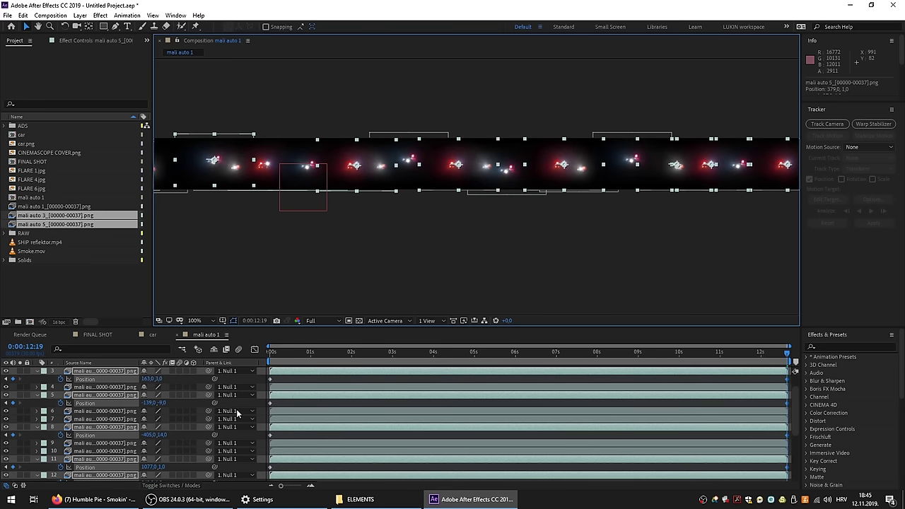
Preview the traffic and move layer 18's car lights further left.
click(402, 233)
scroll(402, 232, down, 2)
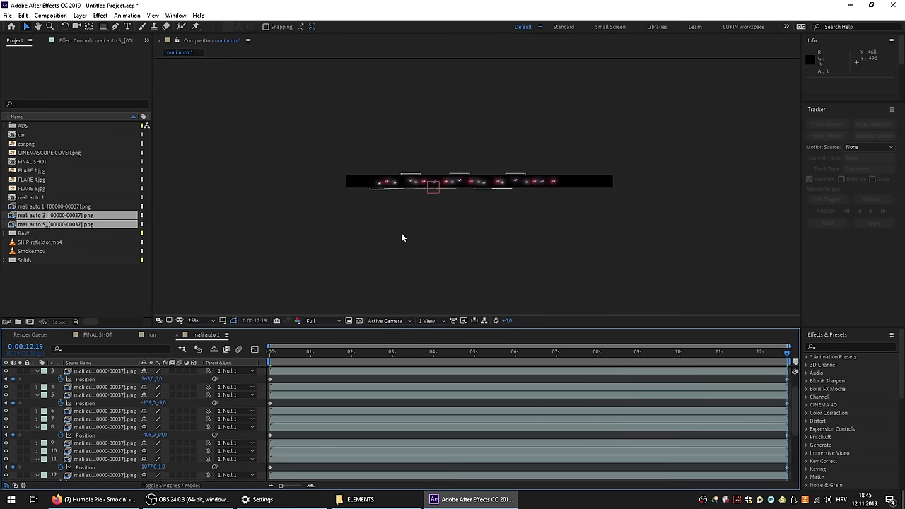
scroll(407, 233, up, 1)
key(space)
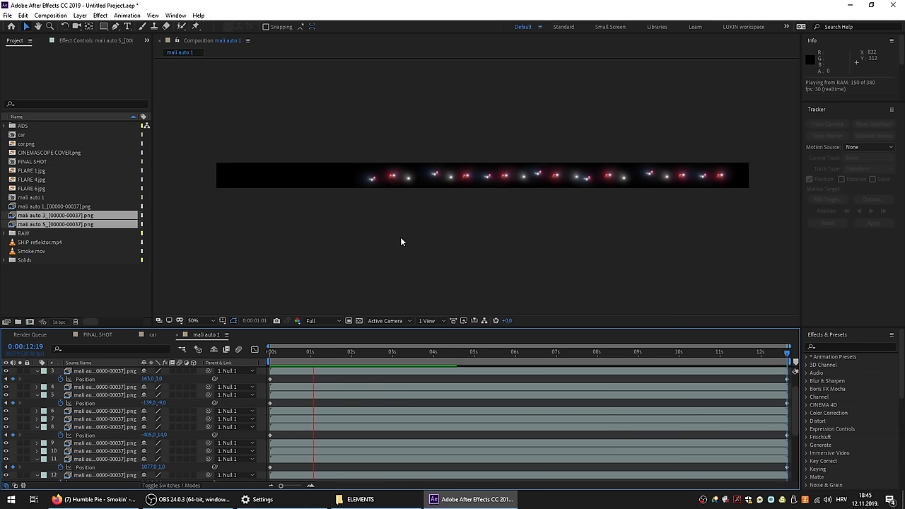
scroll(460, 185, up, 2)
drag(459, 185, 396, 185)
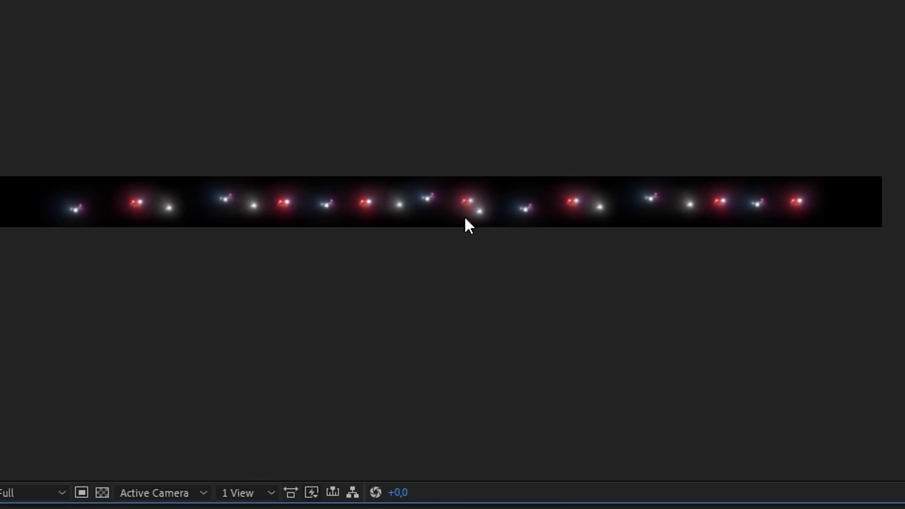
Preview the FINAL SHOT city with the 192%-scaled TRAFFIC lane of car lights.
click(442, 197)
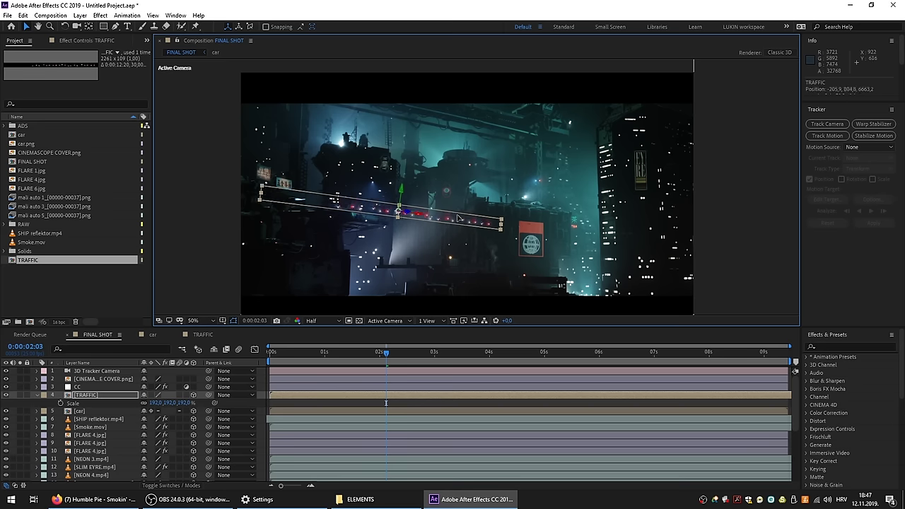
key(space)
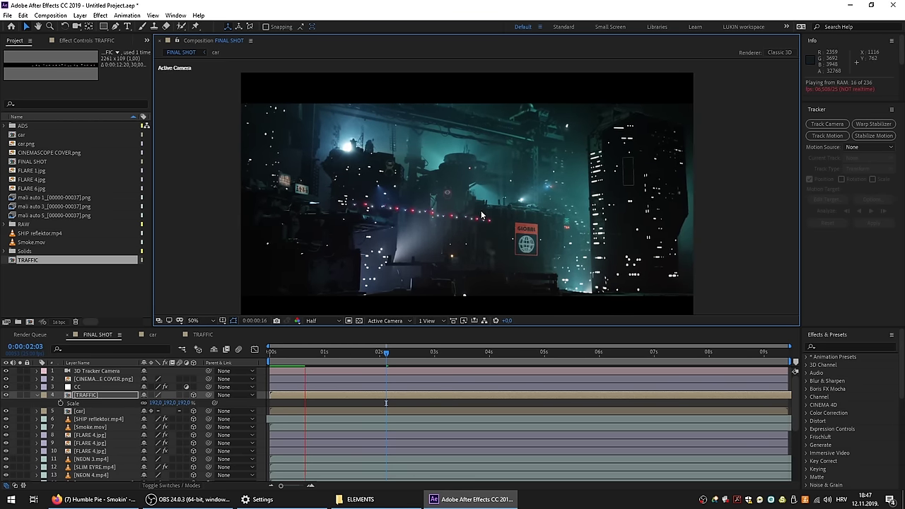
click(441, 221)
Solo MATTE PASS.mov and move it above the TRAFFIC layer.
key(p)
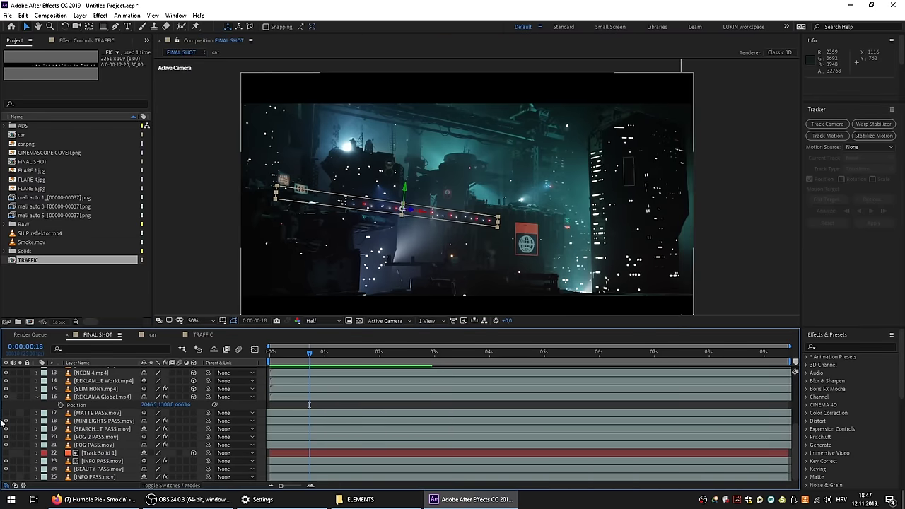
click(91, 415)
click(20, 413)
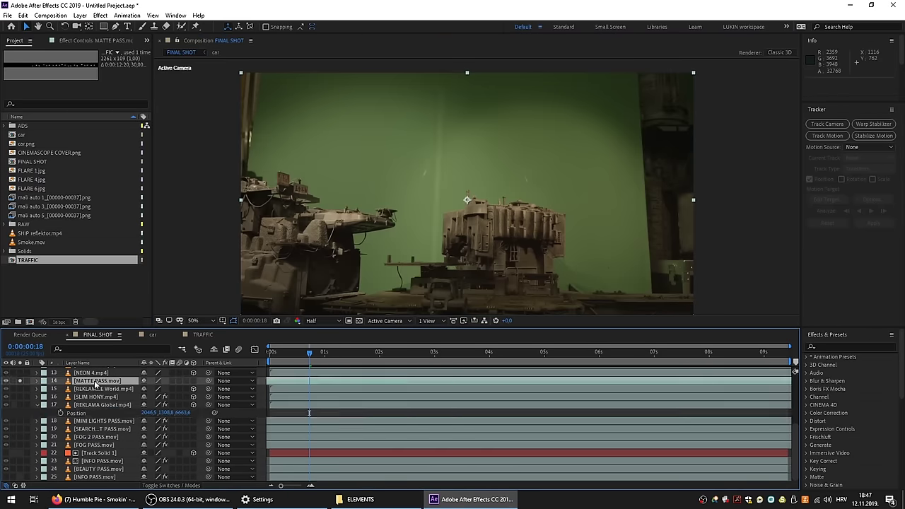
drag(83, 417, 82, 377)
scroll(96, 442, up, 3)
drag(91, 449, 90, 397)
Apply Keylight to MATTE PASS.mov, sample the green screen and raise Clip Black to 39.
key(ctrl+space)
text(keylight)
key(Return)
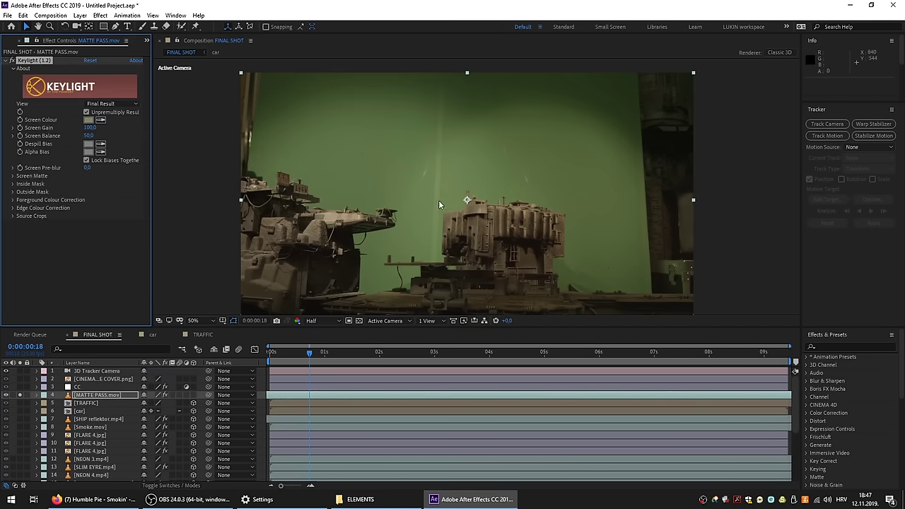
click(13, 175)
mouse_move(89, 183)
mouse_down()
mouse_move(99, 183)
mouse_move(95, 192)
mouse_up()
Set TRAFFIC's track matte to MATTE PASS.mov as Alpha Inverted Matte and reposition the lane.
click(111, 103)
click(106, 113)
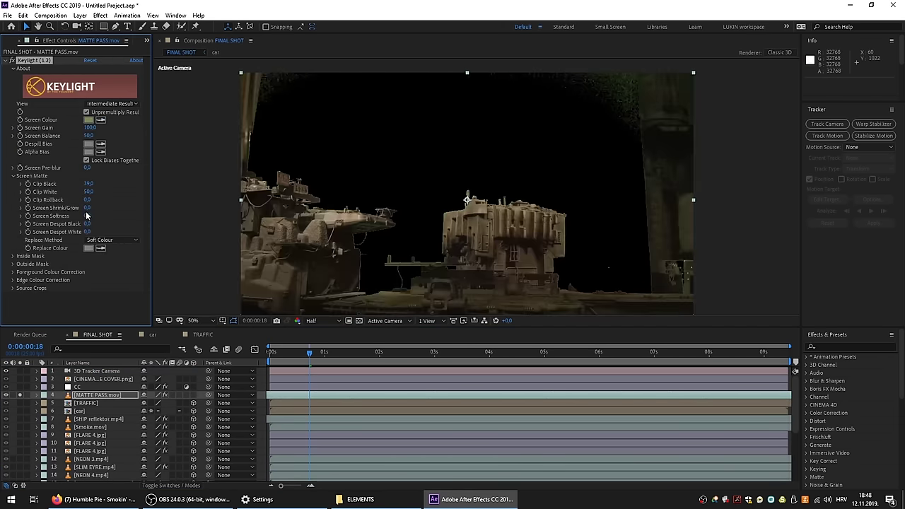
click(86, 403)
key(F4)
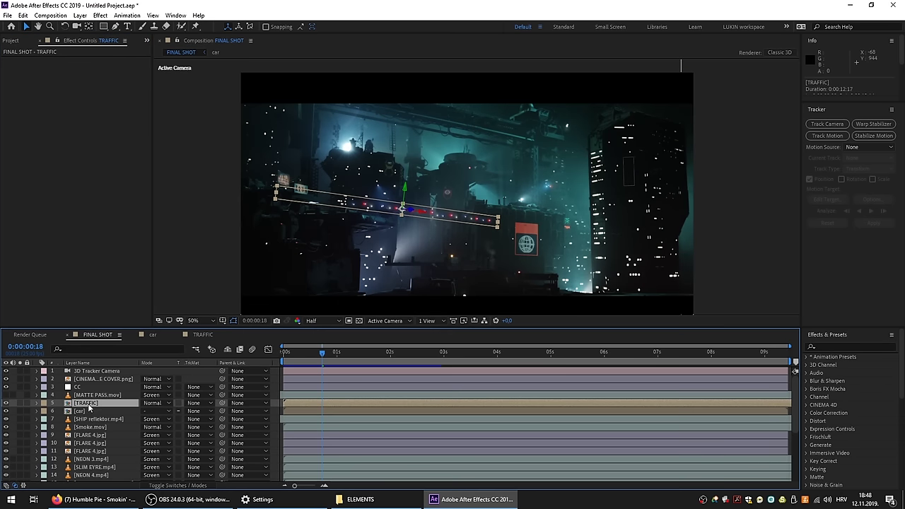
click(92, 395)
click(194, 403)
click(220, 438)
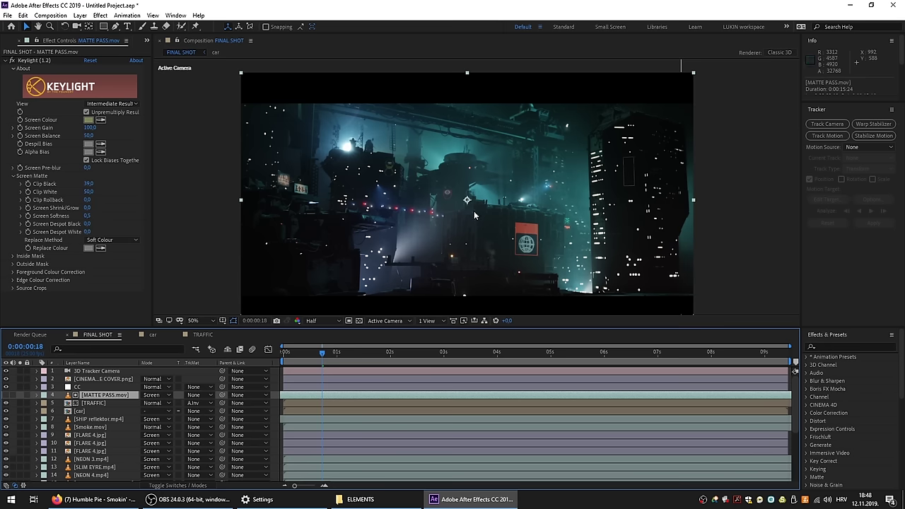
click(85, 405)
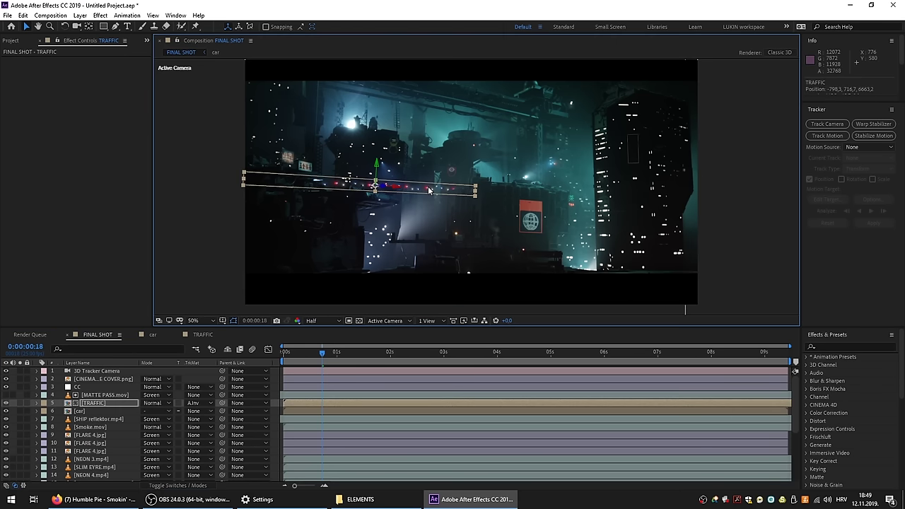
drag(424, 186, 437, 192)
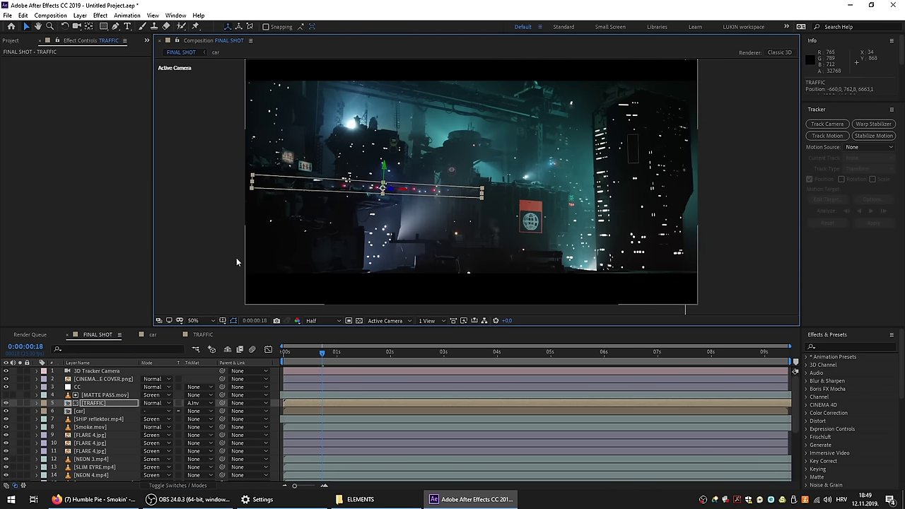
Duplicate the matte pass and TRAFFIC, flip the copy horizontally and move it down-right.
ctrl+click(97, 396)
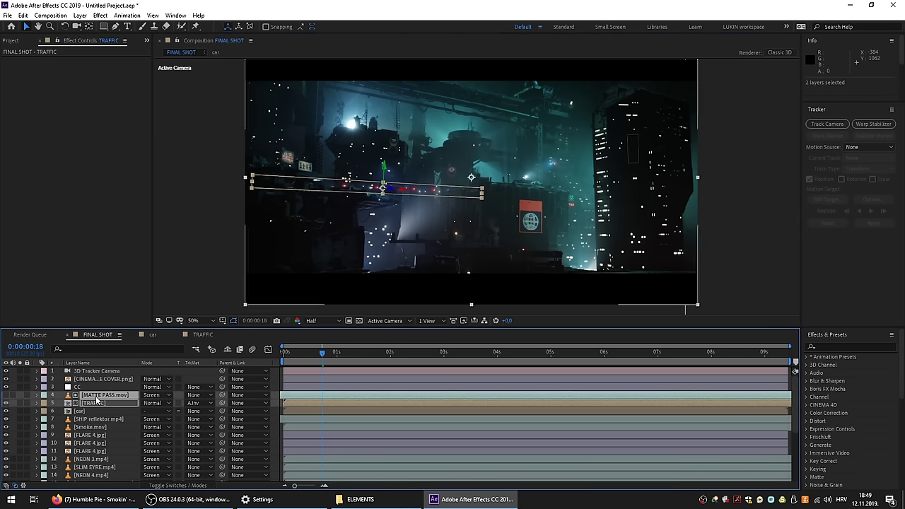
key(ctrl+d)
click(414, 191)
click(412, 191)
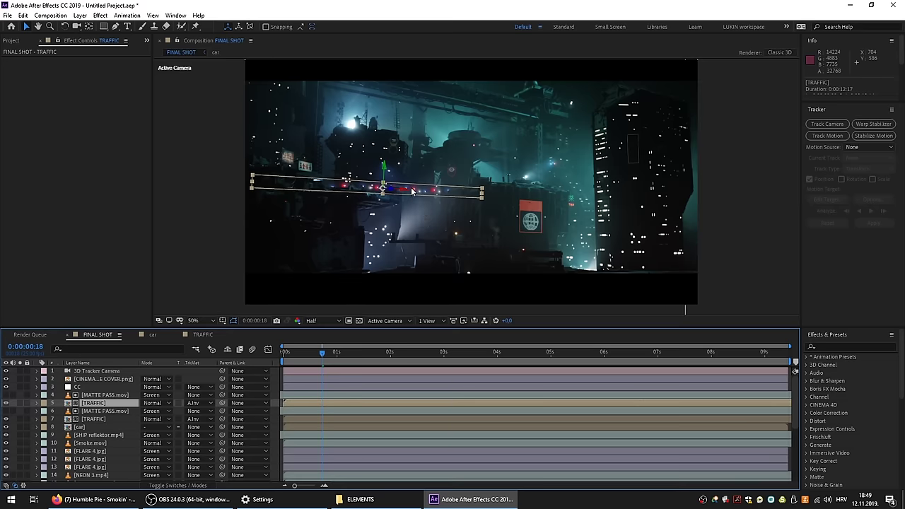
right_click(413, 192)
mouse_move(495, 234)
click(569, 318)
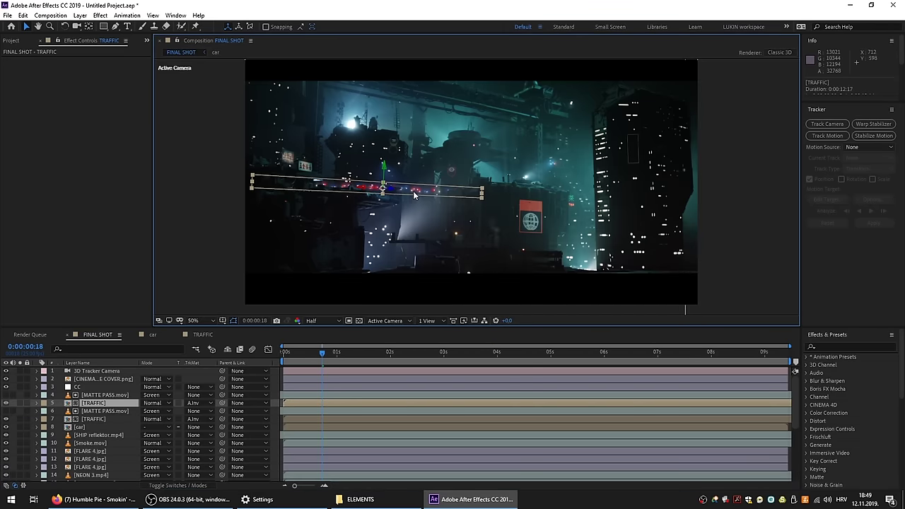
drag(423, 193, 440, 217)
Preview the shot with the second traffic lane.
key(space)
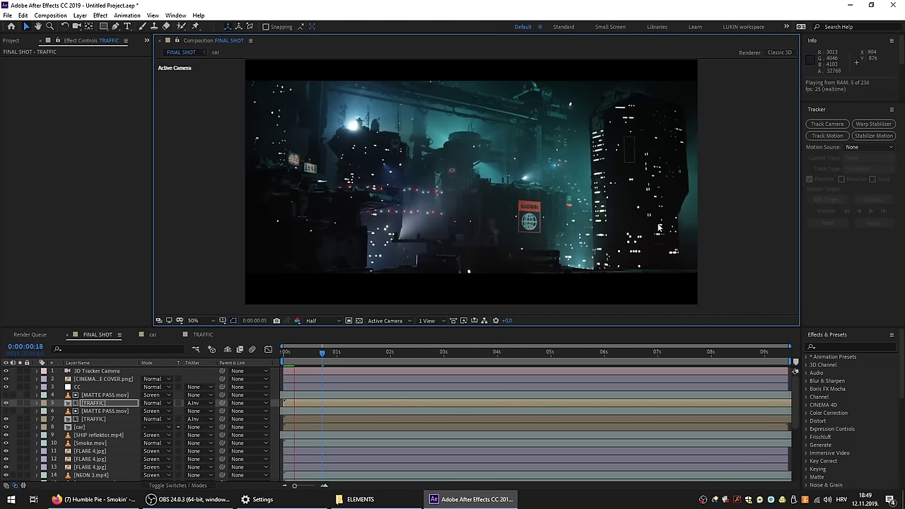
key(space)
scroll(453, 222, up, 3)
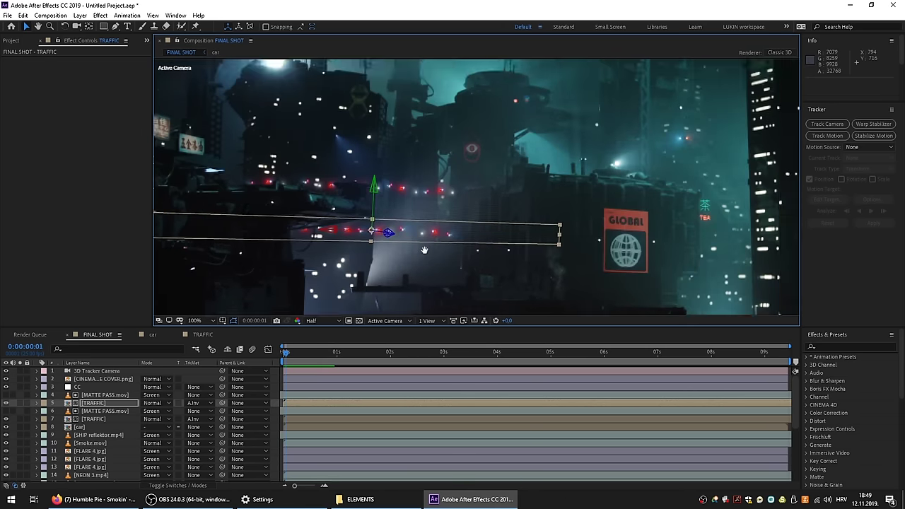
scroll(439, 251, down, 3)
drag(440, 251, 401, 269)
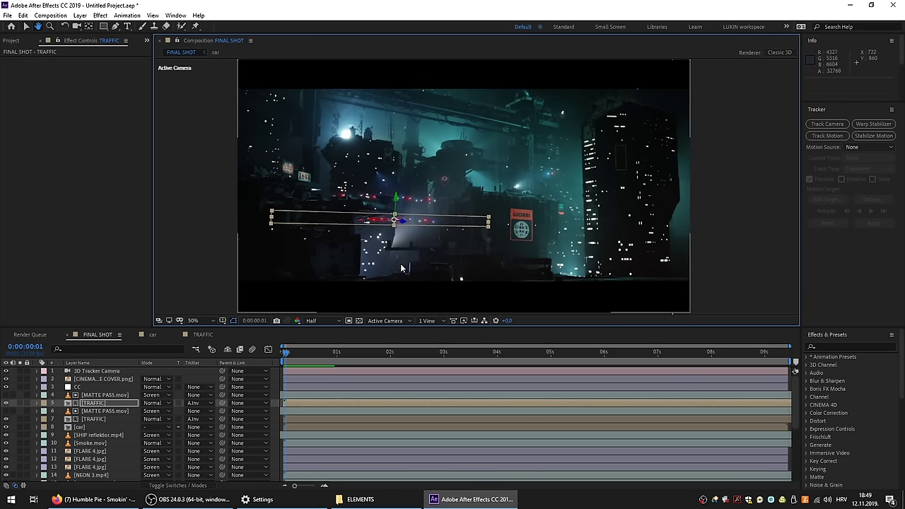
Set both TRAFFIC layers to Screen blending and reveal their Opacity.
ctrl+click(91, 419)
click(154, 419)
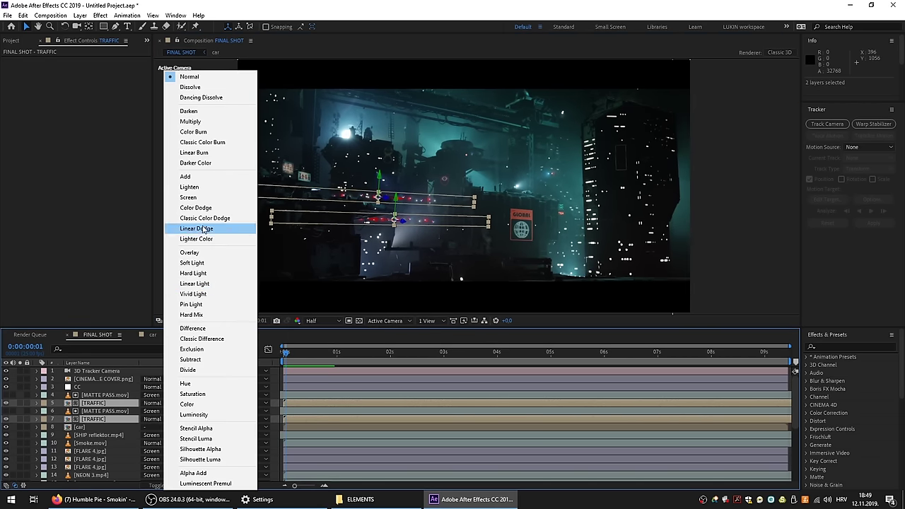
click(188, 197)
key(t)
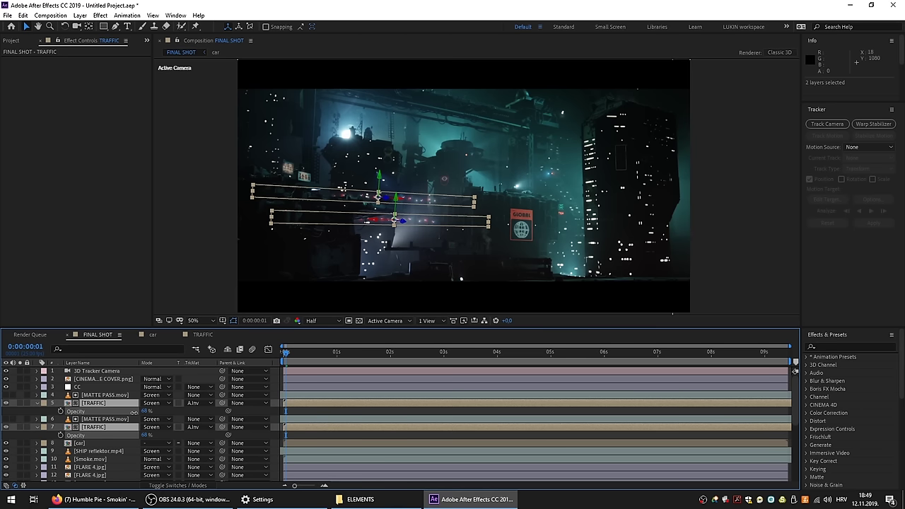
click(343, 239)
Inside the TRAFFIC precomp, apply Hue/Saturation to one car's light layer.
double_click(407, 222)
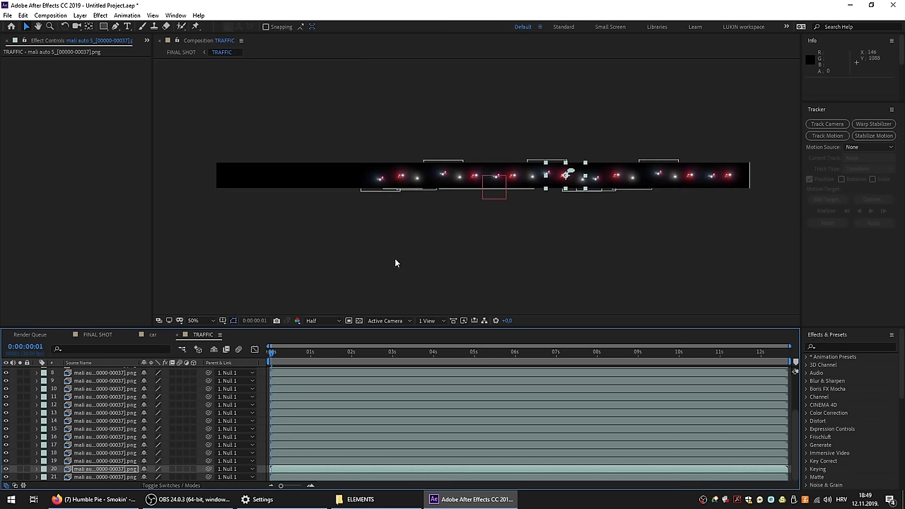
click(523, 202)
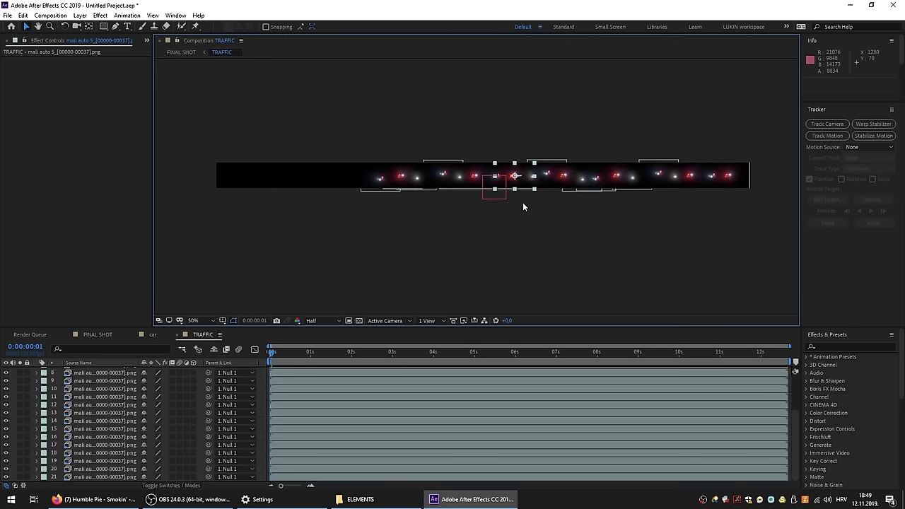
click(612, 164)
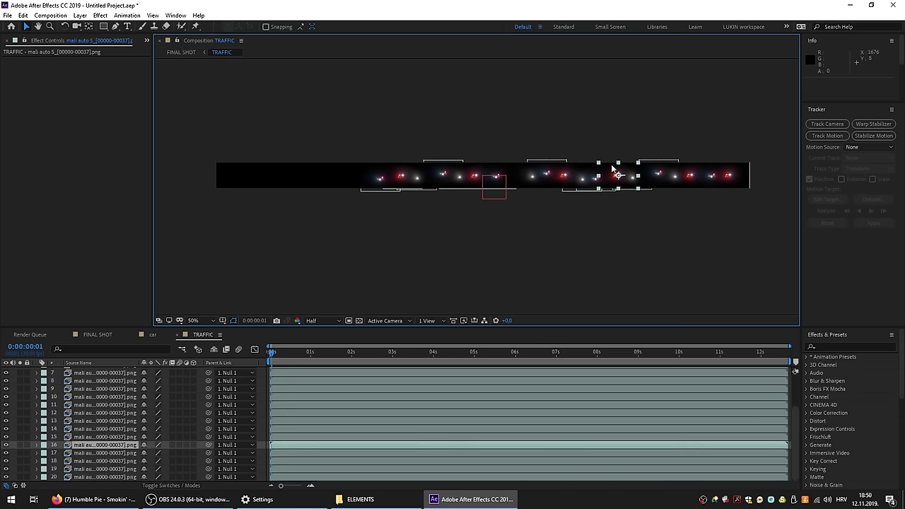
key(ctrl+space)
text(hue)
key(Return)
Drag Master Hue to -83° to turn the lights purple, then return to FINAL SHOT.
scroll(667, 171, up, 3)
drag(94, 106, 62, 110)
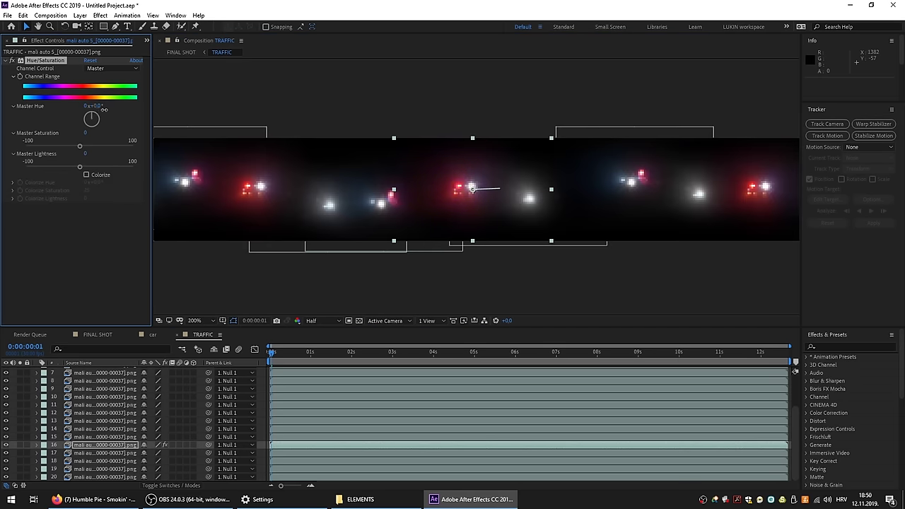
scroll(425, 216, down, 3)
click(97, 335)
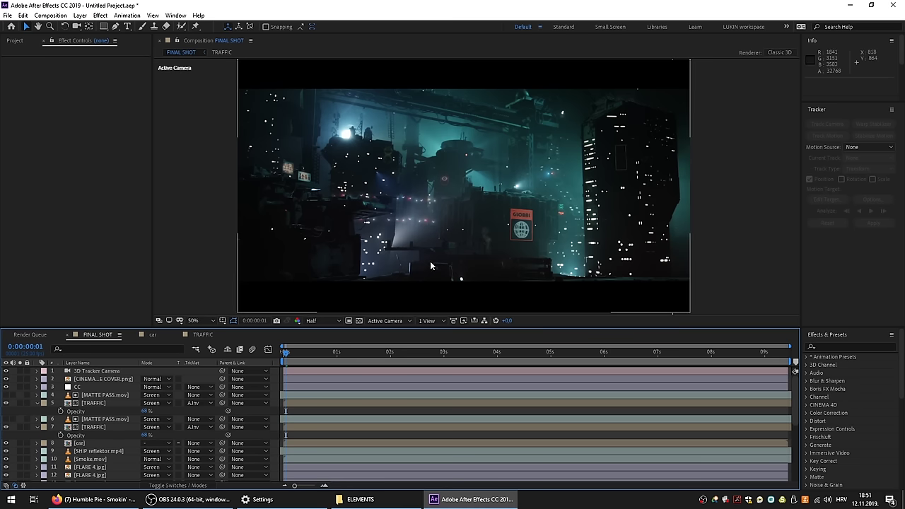
Duplicate the TRAFFIC lane and rotate it diagonally across the upper sky.
key(ctrl+v)
key(w)
drag(495, 157, 439, 155)
key(s)
key(space)
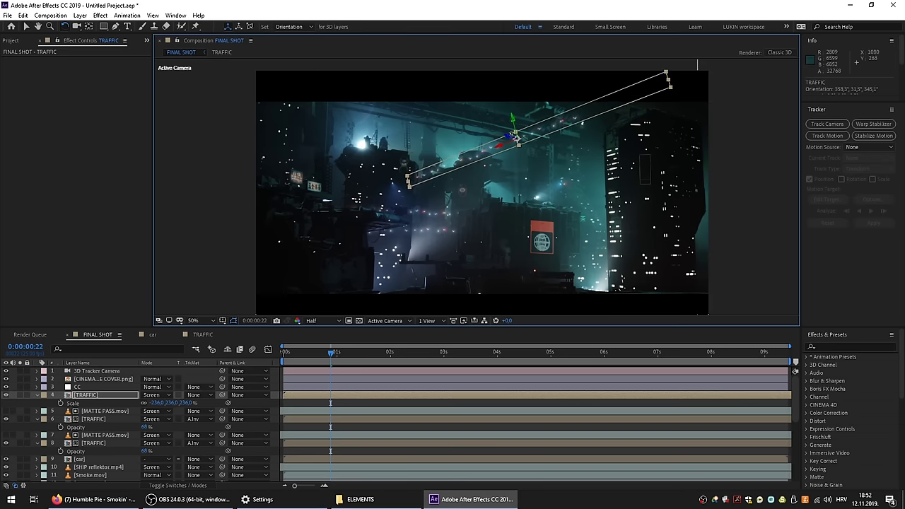
Duplicate the angled lane once more and RAM-preview the shot.
key(ctrl+d)
key(v)
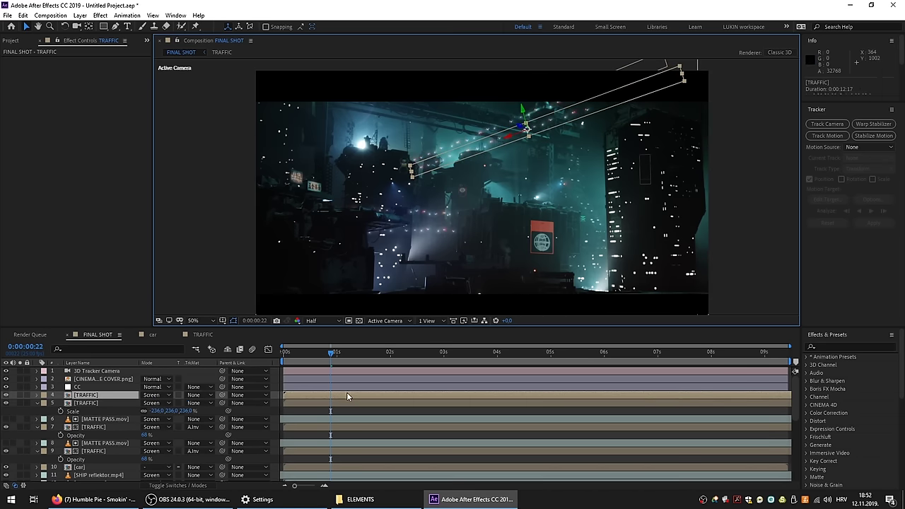
key(space)
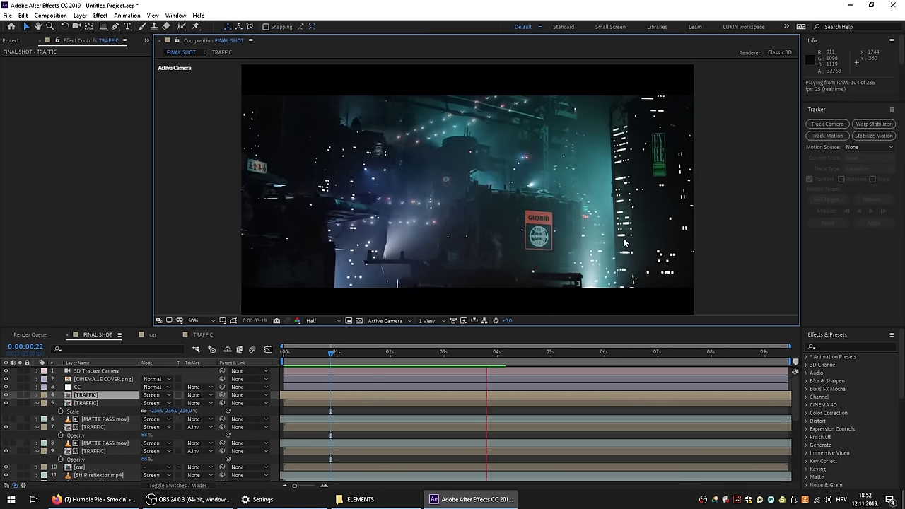
key(ctrl+0)
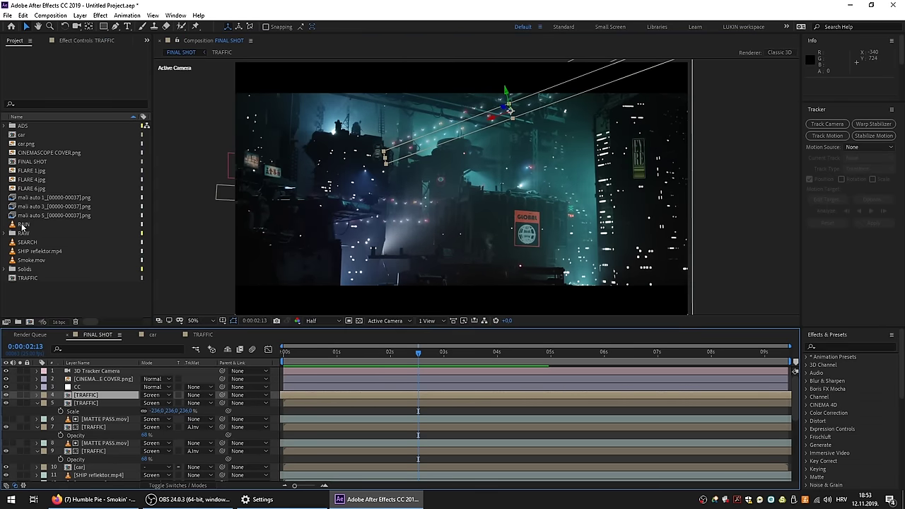
Preview the RAIN and SEARCH footage clips.
double_click(23, 225)
key(space)
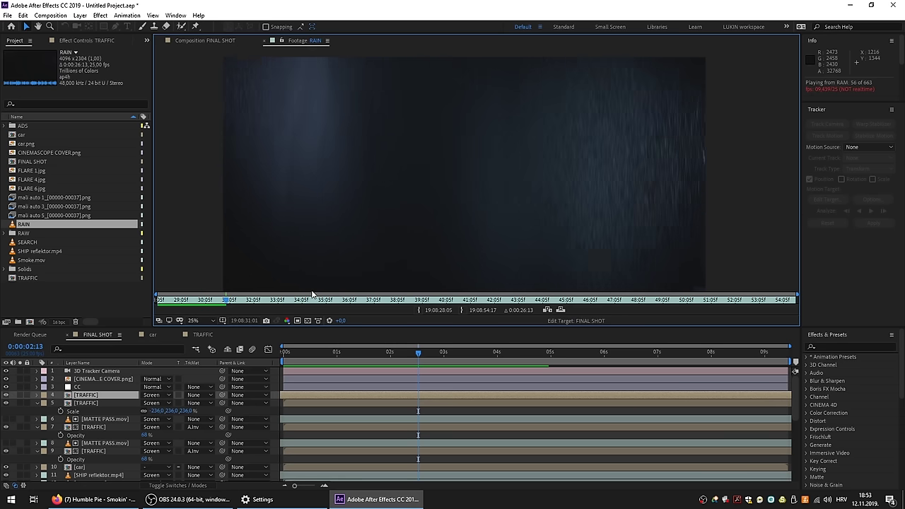
key(Down)
key(Down)
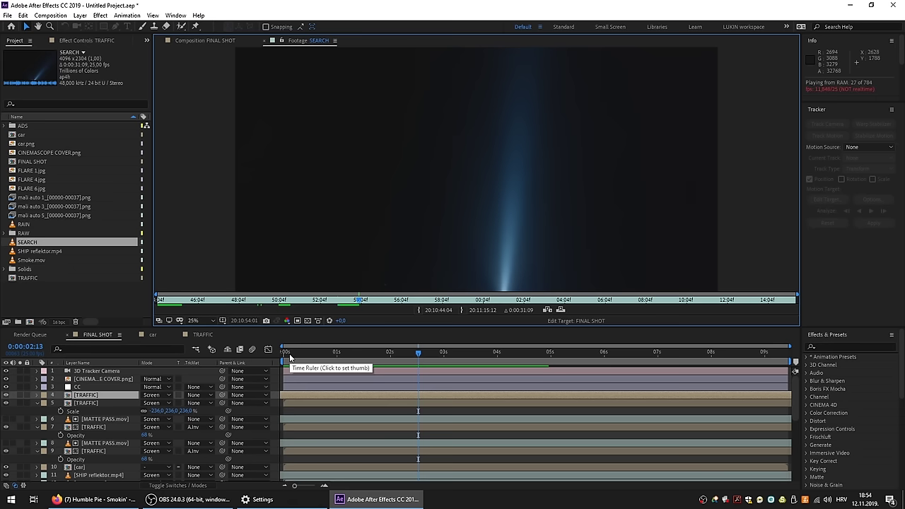
click(263, 40)
Add SEARCH to the final shot, set it to Screen and apply Curves.
drag(26, 244, 92, 394)
click(152, 395)
click(200, 198)
key(ctrl+alt+shift+e)
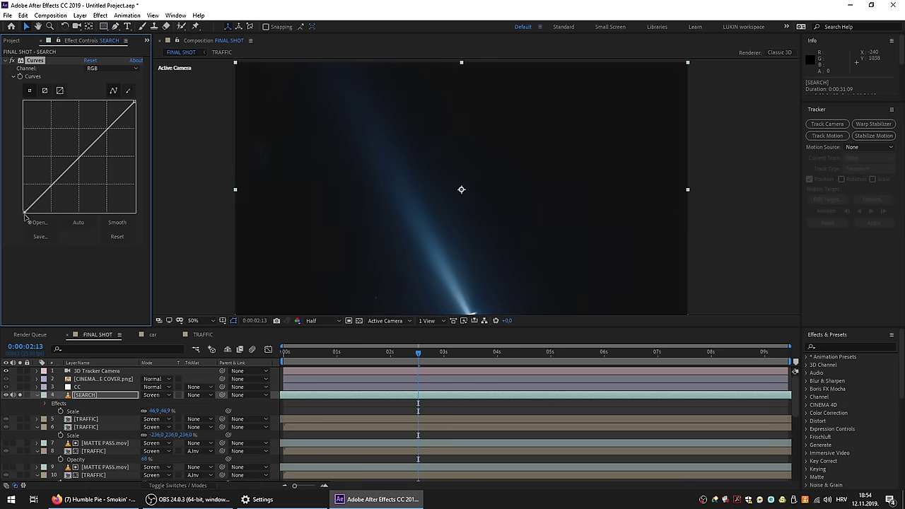
Draw a Pen mask on the beam, invert it and feather it by 83 pixels.
key(g)
key(comma)
click(425, 278)
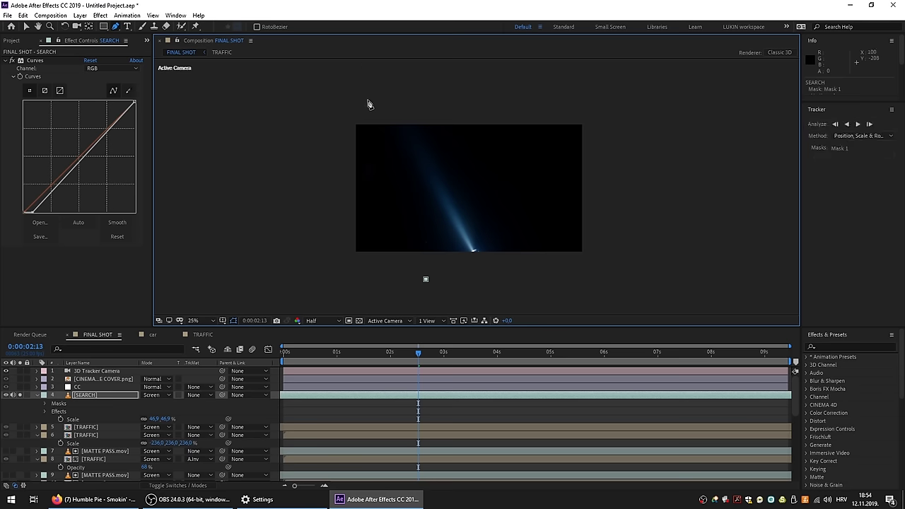
click(425, 281)
key(ctrl+d)
key(period)
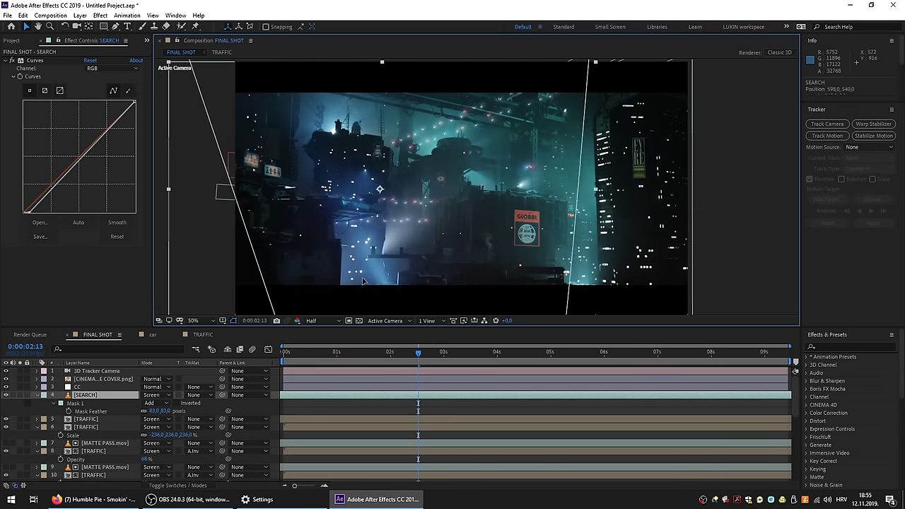
Duplicate the masked SEARCH beam, move the copy left and collapse all layer properties.
key(v)
key(ctrl+shift+i)
key(f)
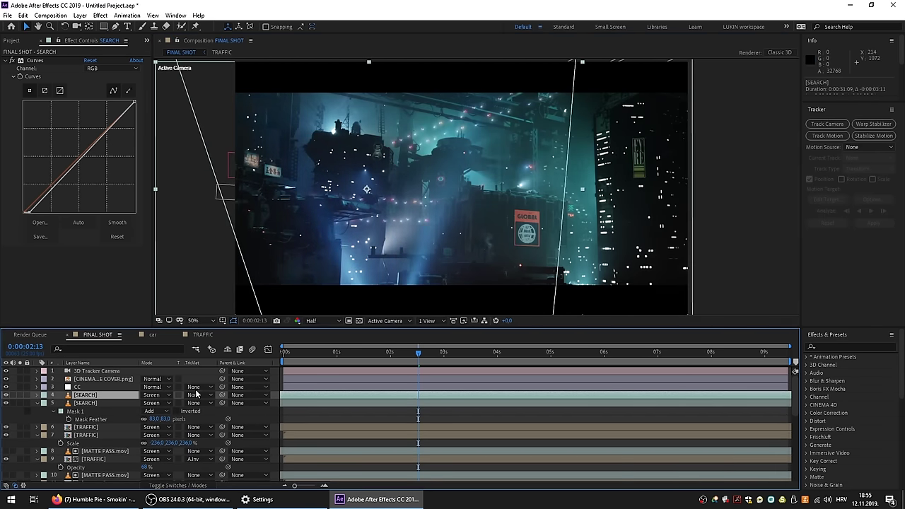
drag(419, 267, 398, 266)
key(ctrl+a)
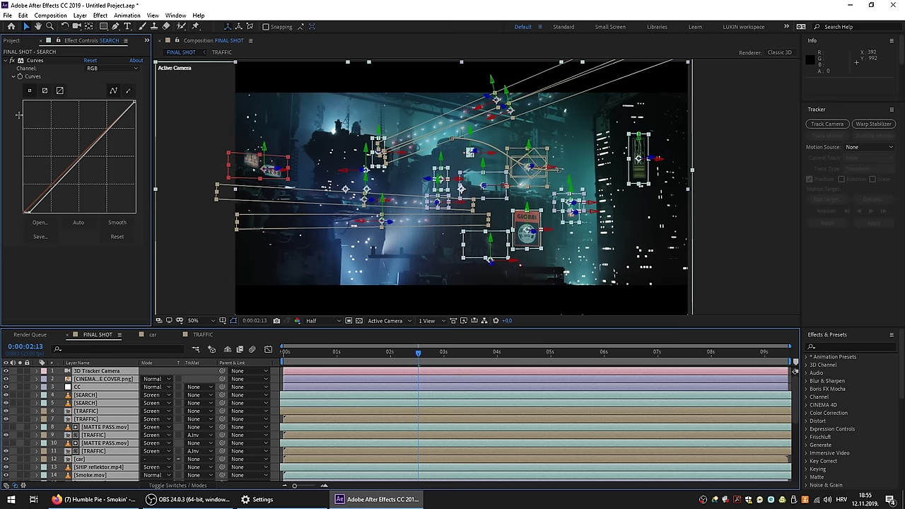
key(ctrl+grave)
key(ctrl+shift+a)
click(13, 40)
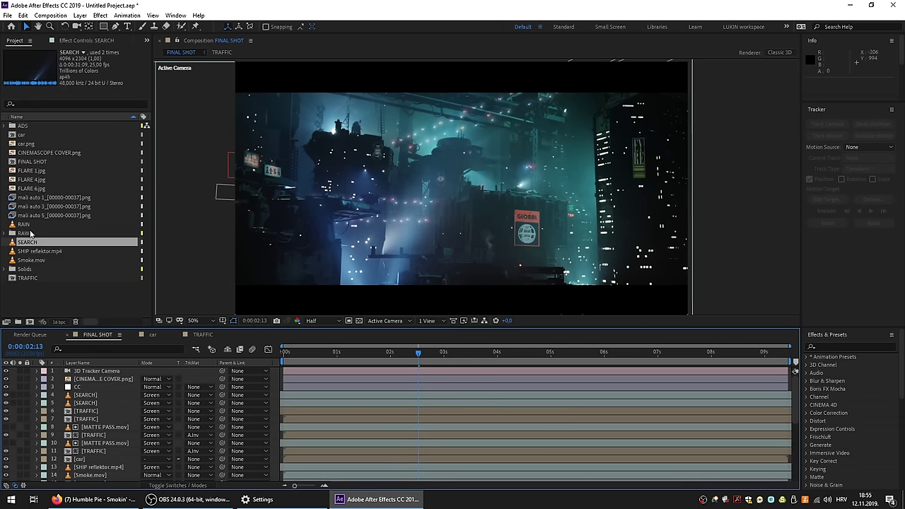
Fit the RAIN footage layer to the comp and blend it with Screen mode.
click(26, 226)
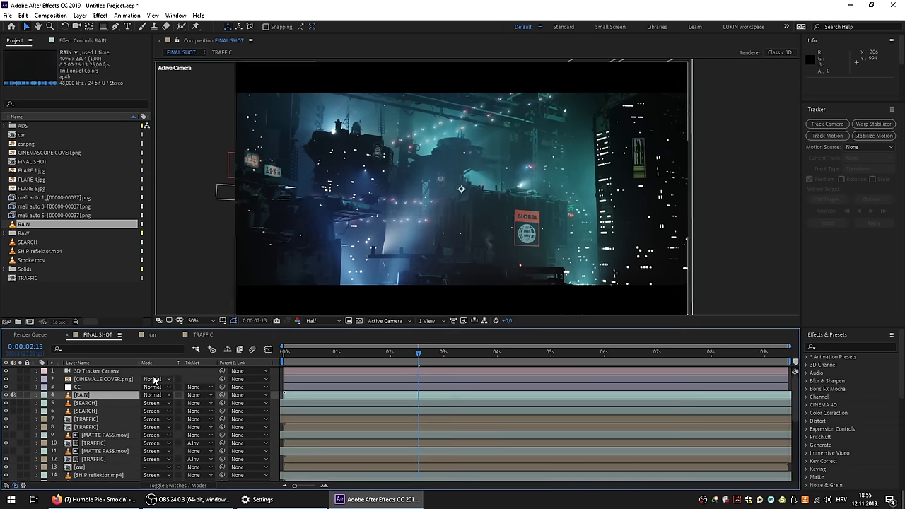
right_click(354, 216)
mouse_move(414, 263)
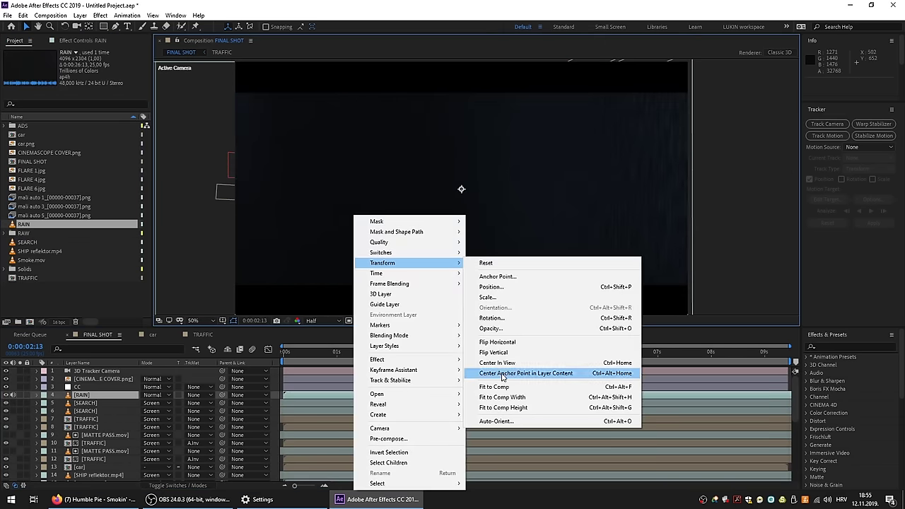
click(508, 386)
click(153, 395)
click(205, 196)
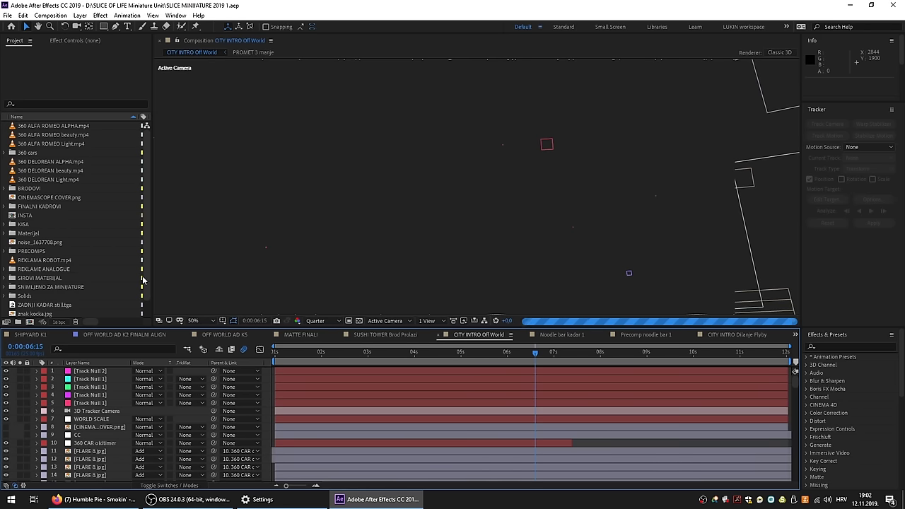
Open the FINALNI KADROVI folder and solo the fog and SEARCHLIGHT layers.
click(5, 206)
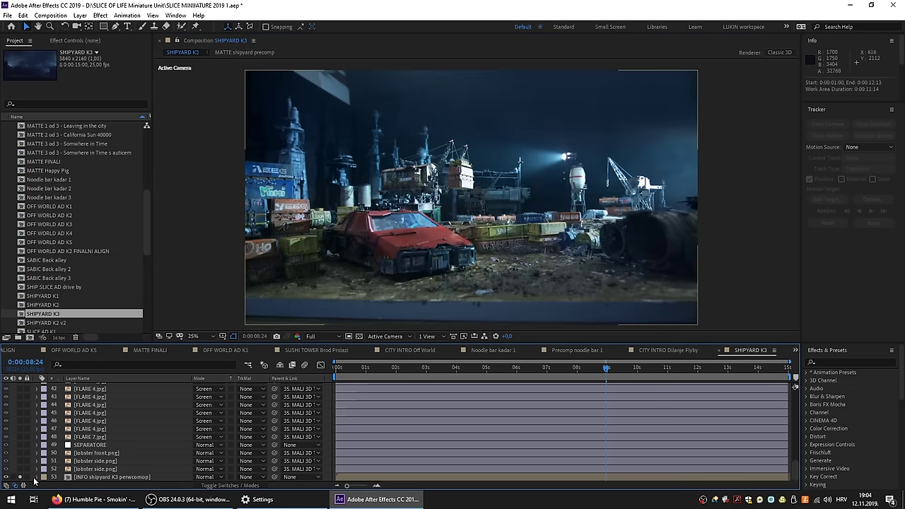
scroll(21, 453, up, 8)
click(20, 412)
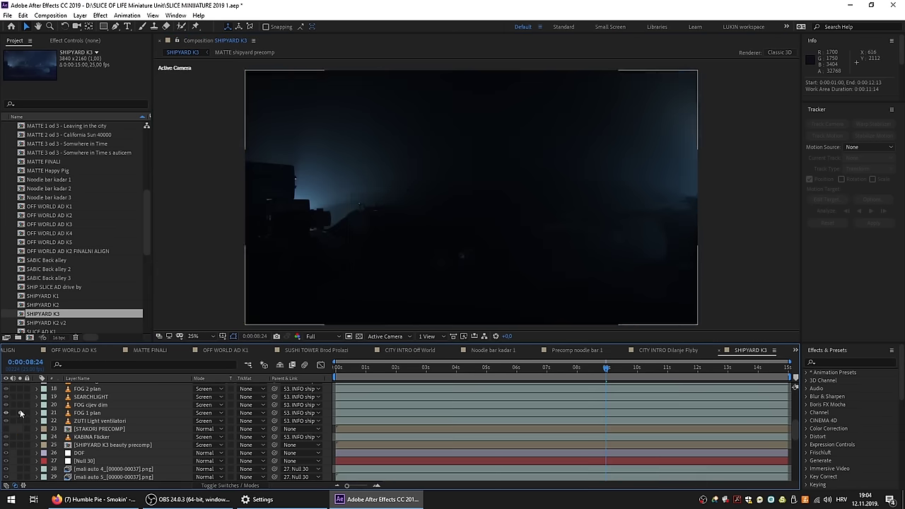
click(20, 389)
click(19, 397)
scroll(21, 400, up, 1)
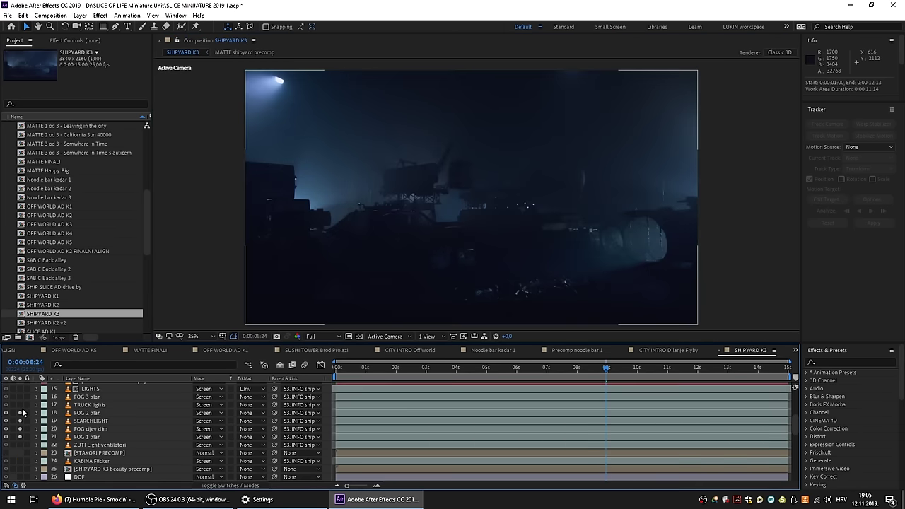
scroll(21, 414, up, 1)
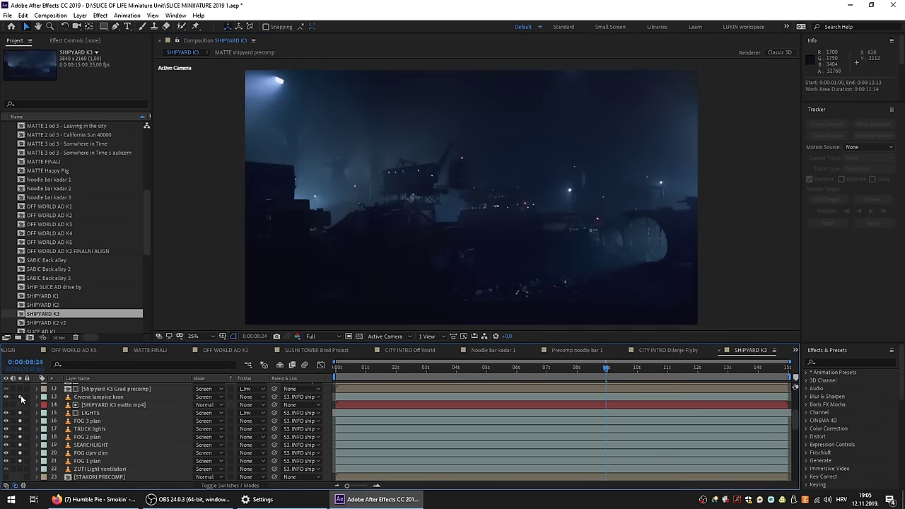
scroll(22, 401, up, 2)
Clear the layer selection and enlarge the timeline panel to show more layers.
key(ctrl+a)
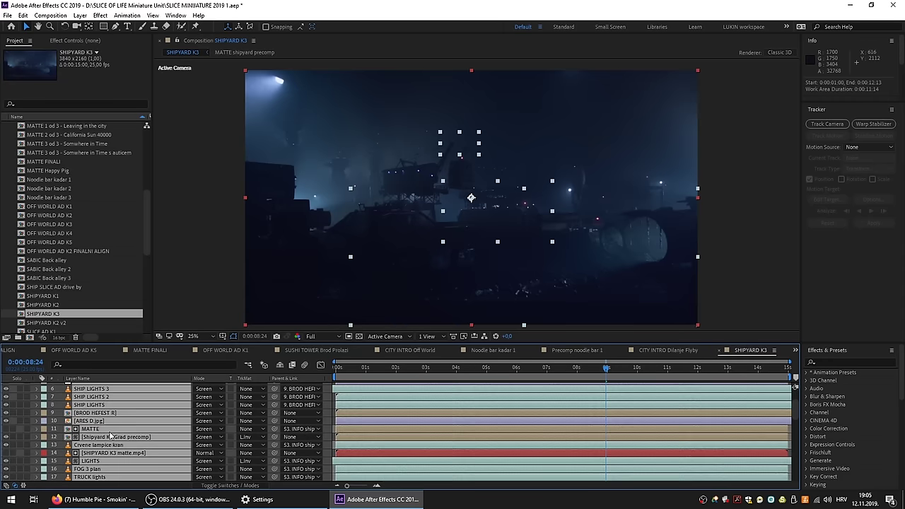
key(ctrl+shift+a)
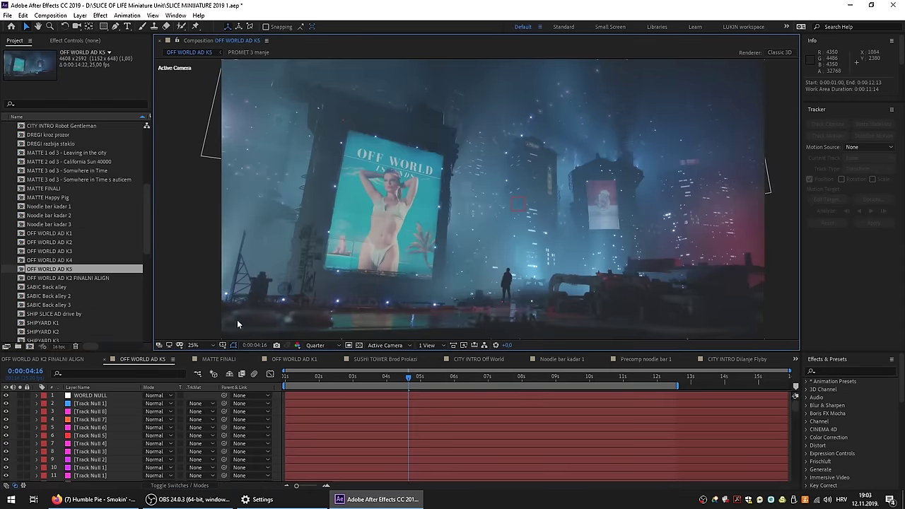
drag(237, 351, 212, 65)
drag(799, 166, 804, 395)
Scrub the font size up in the Character panel to enlarge the red 'THANKS YOU!' title.
scroll(482, 220, up, 5)
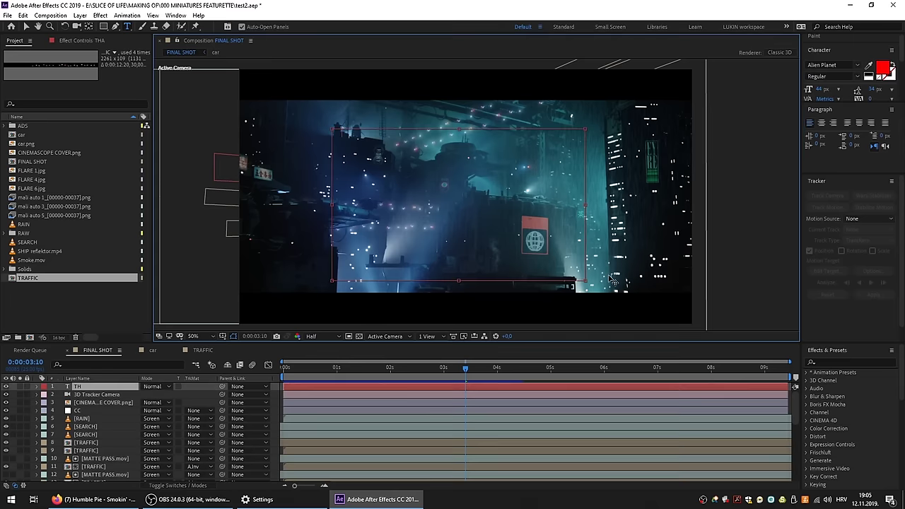
drag(820, 90, 849, 89)
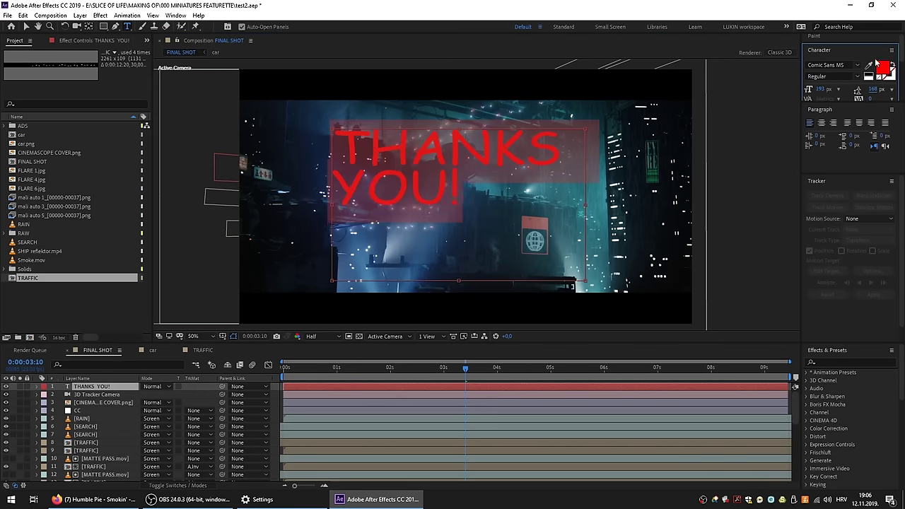